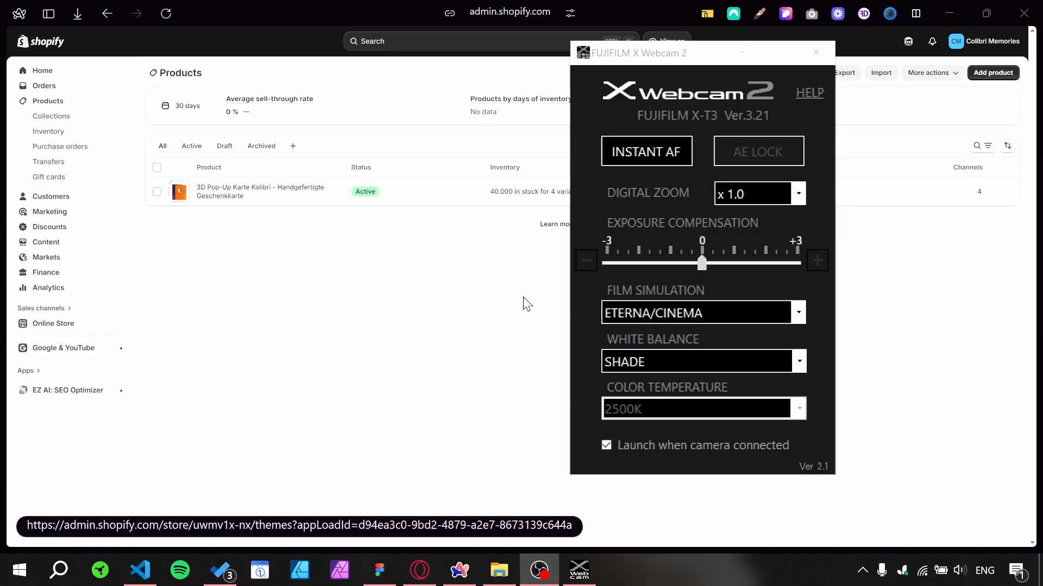
- Minimize the webcam window and open the store's Metafields and metaobjects settings
click(741, 53)
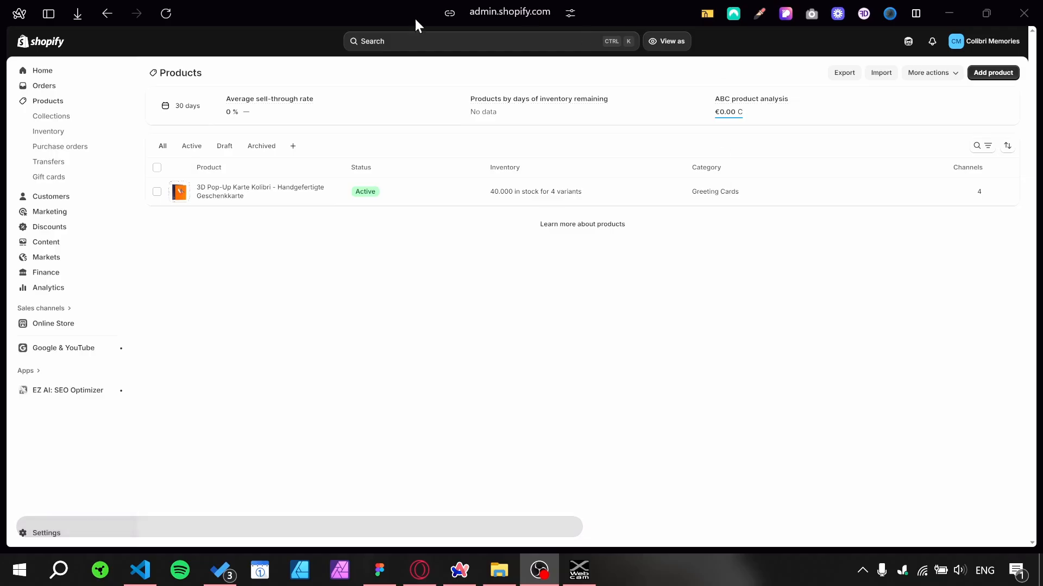
click(86, 535)
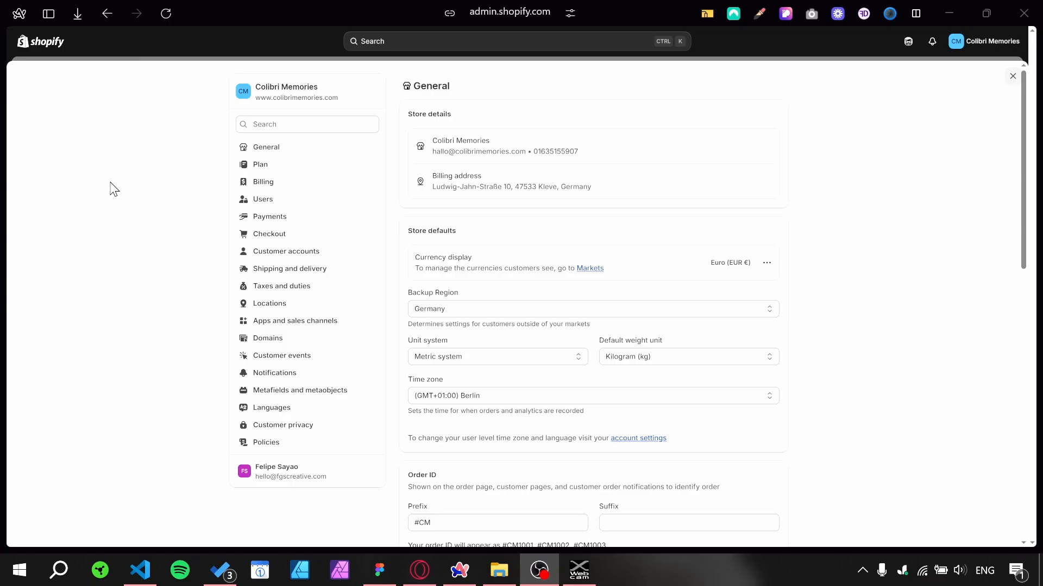
mouse_move(1, 201)
click(277, 99)
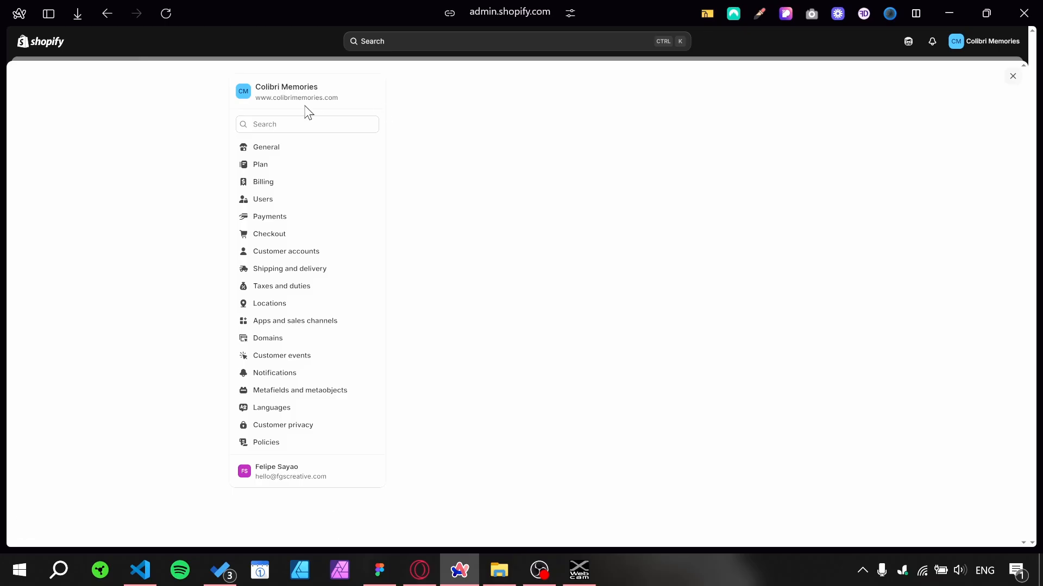
click(306, 126)
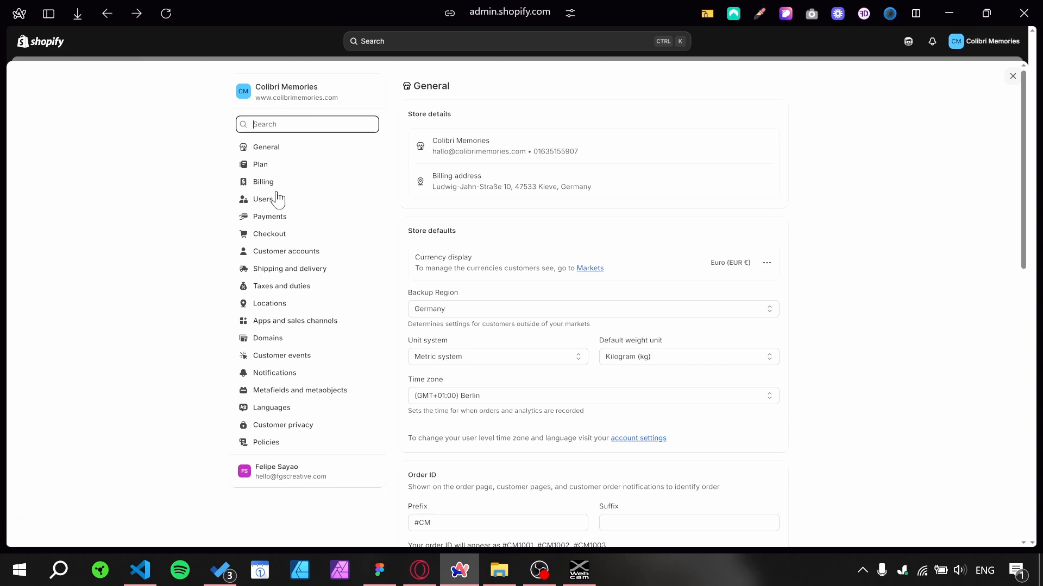
click(296, 398)
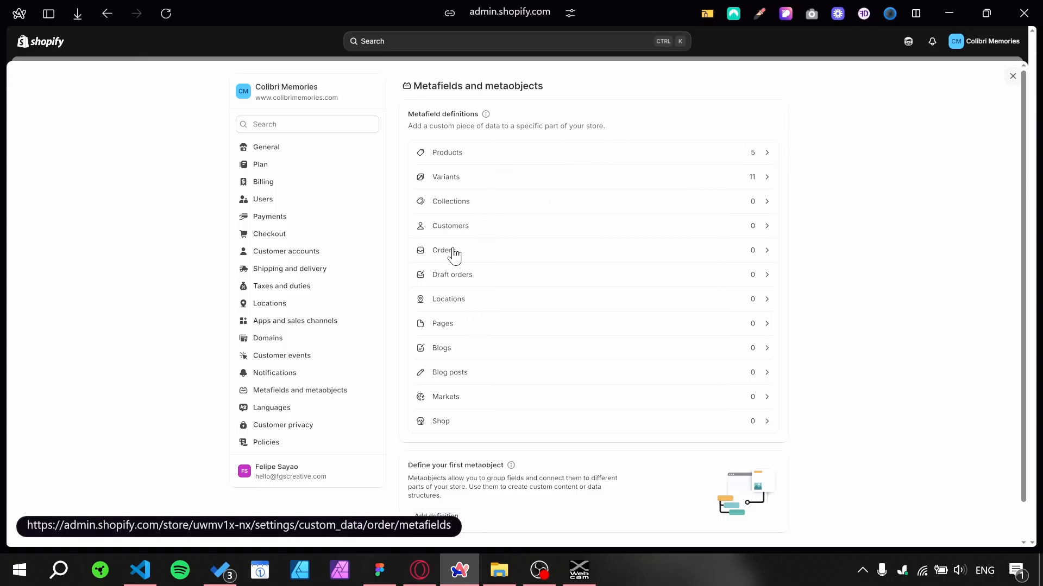
- Check the Shop metafield definitions, return to the overview and open the Products metafield definitions to review their types
click(474, 422)
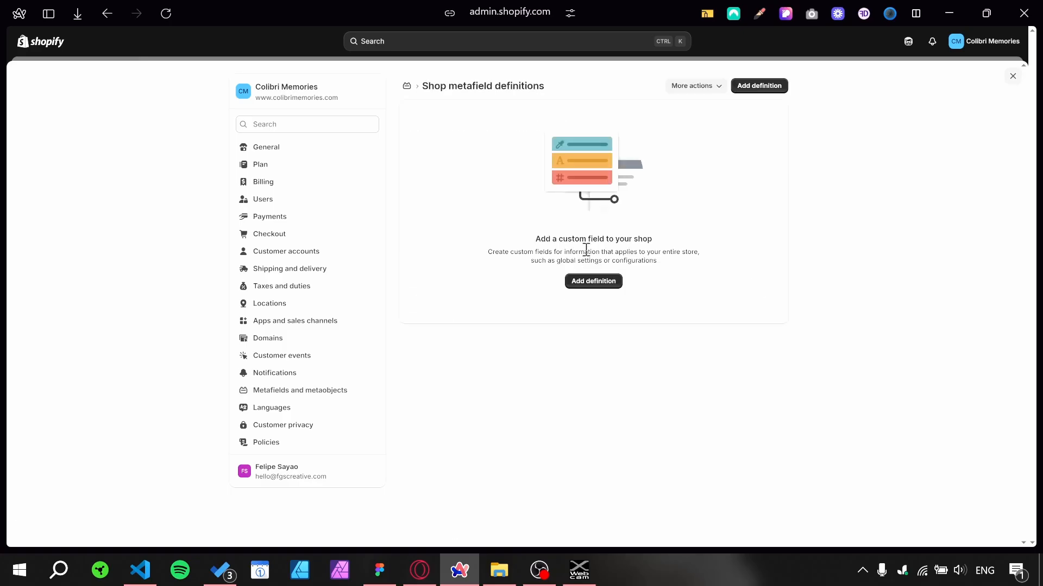
key(alt+Left)
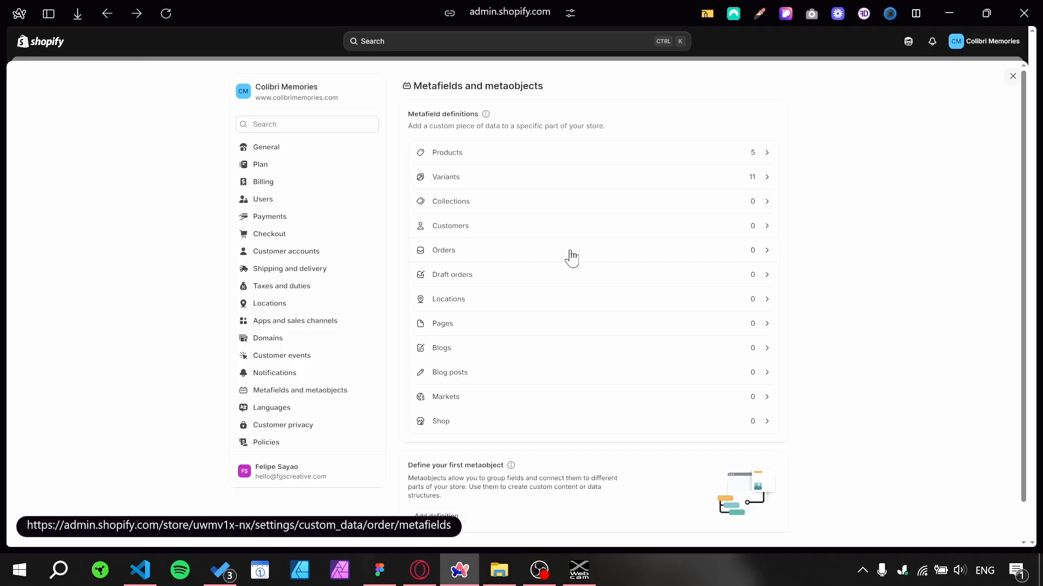
click(583, 161)
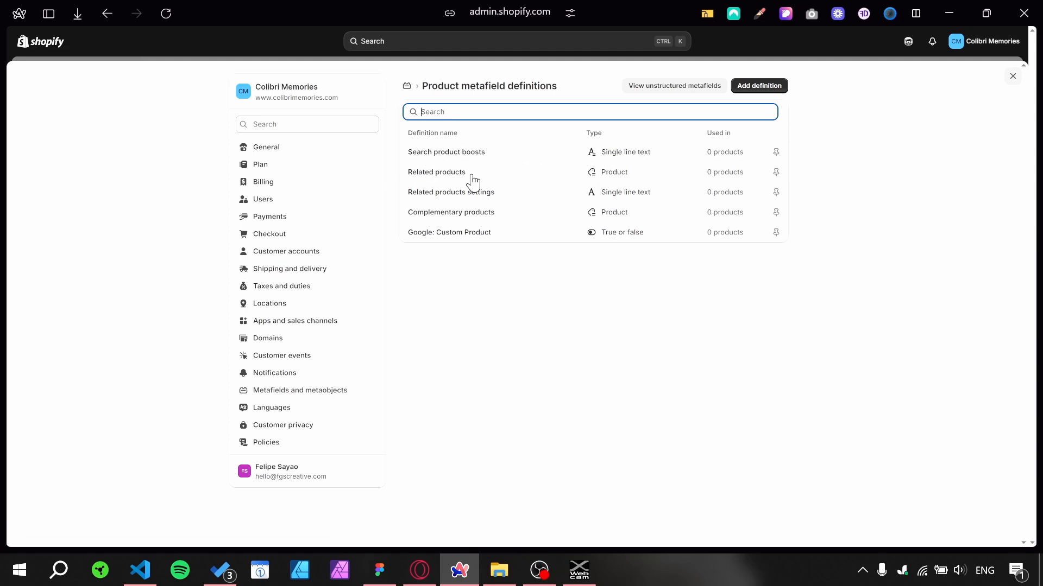
double_click(598, 133)
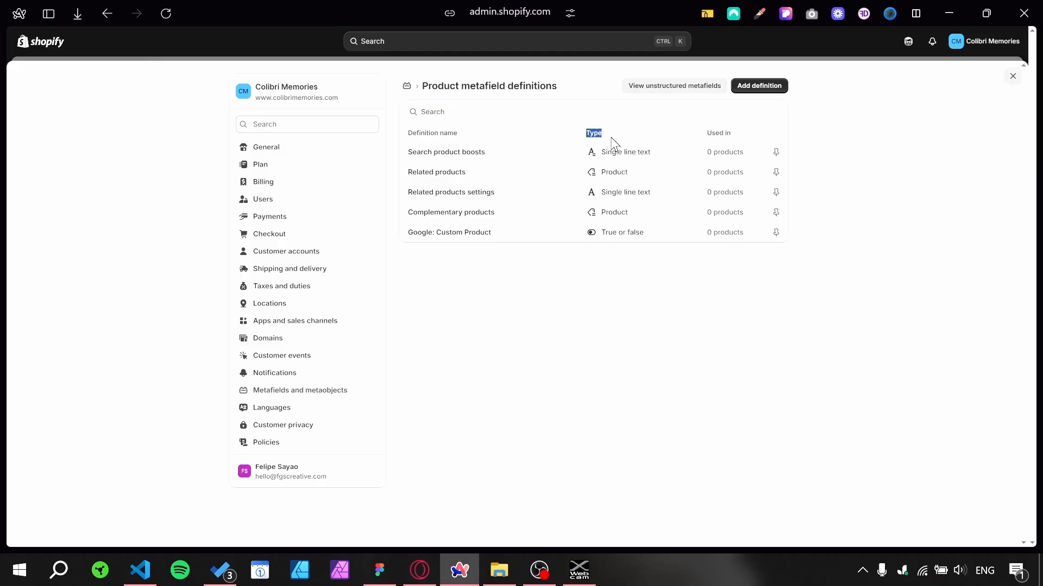
drag(608, 141, 616, 155)
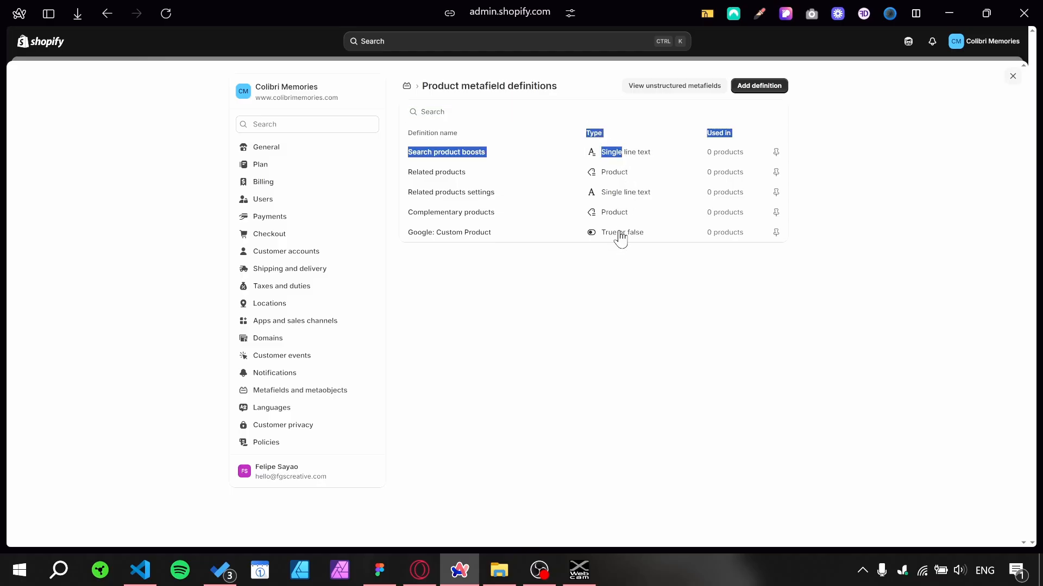
- Start adding a new product metafield definition
click(594, 284)
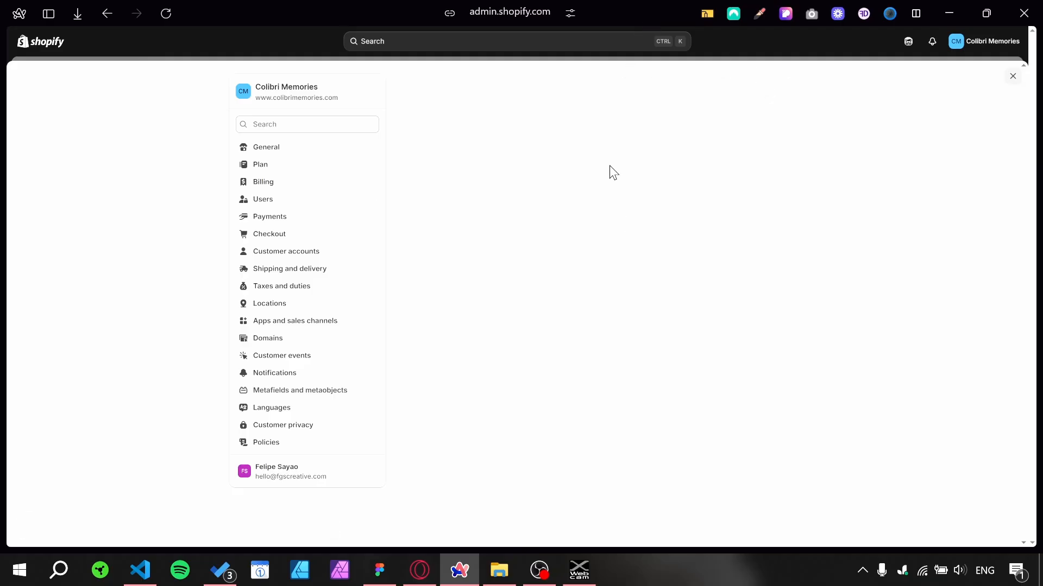
click(507, 137)
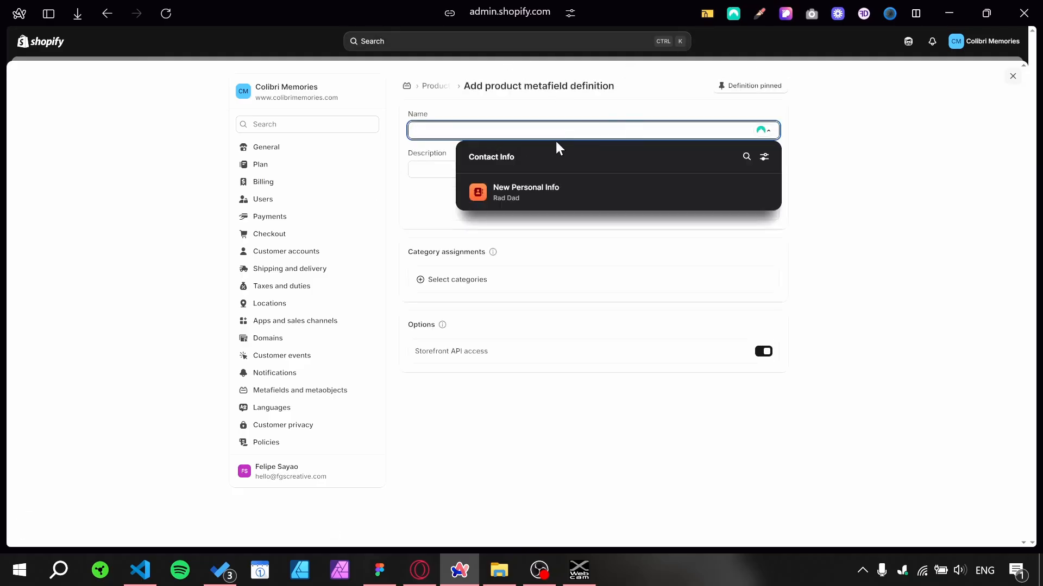
click(914, 258)
click(624, 172)
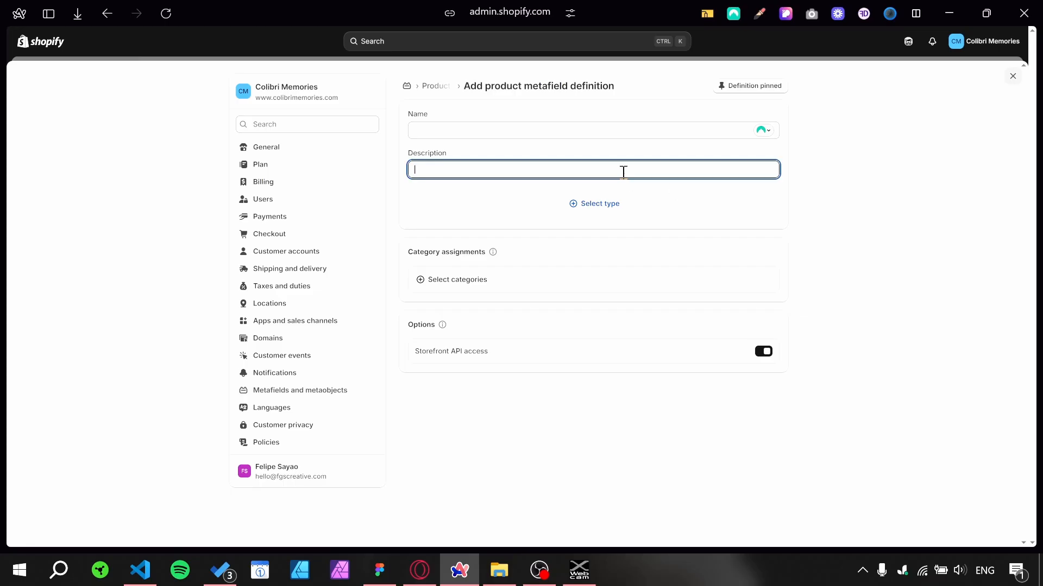
drag(616, 17, 550, 244)
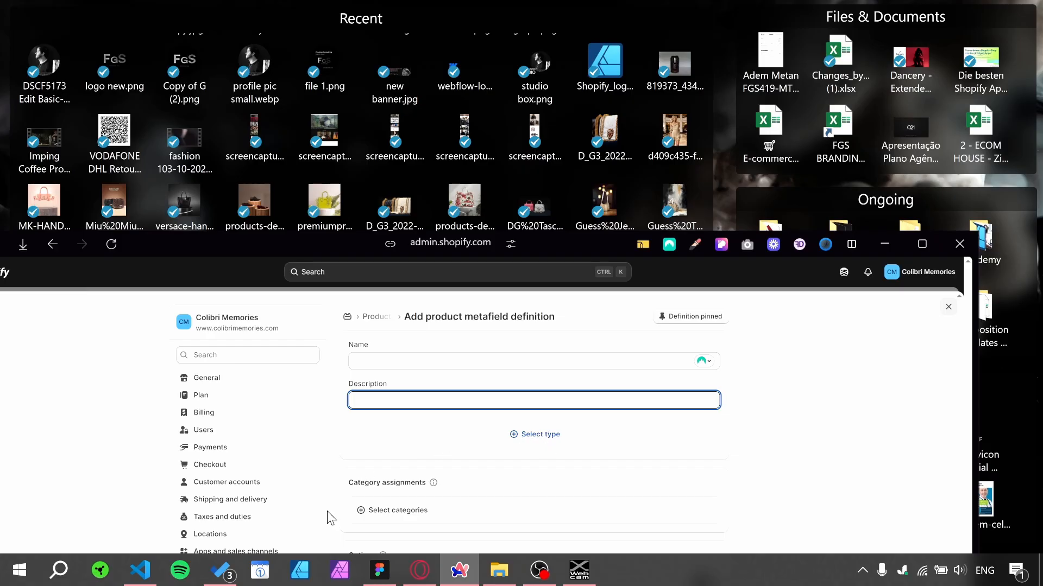
click(470, 247)
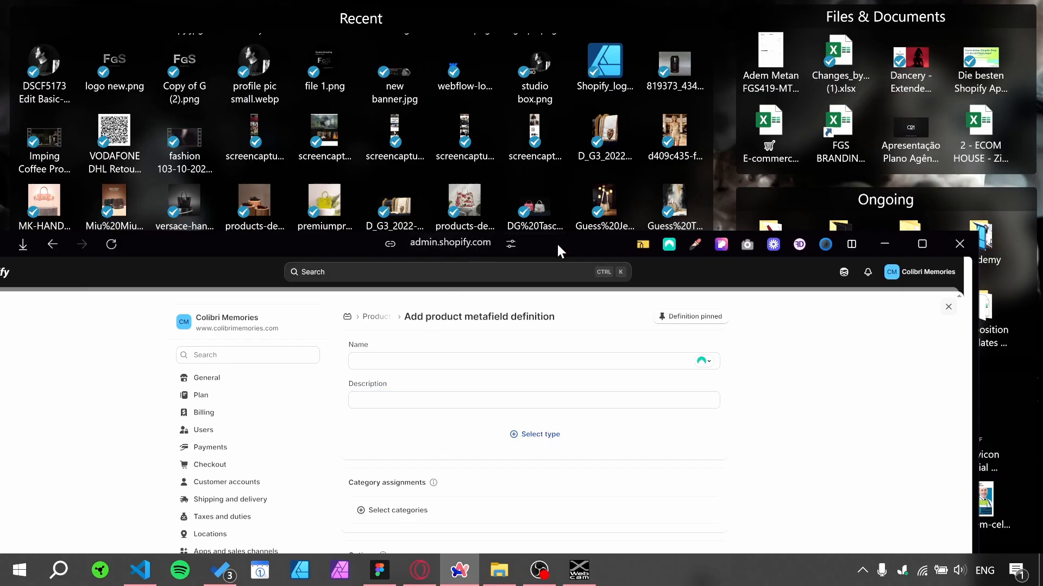
drag(558, 245, 538, 181)
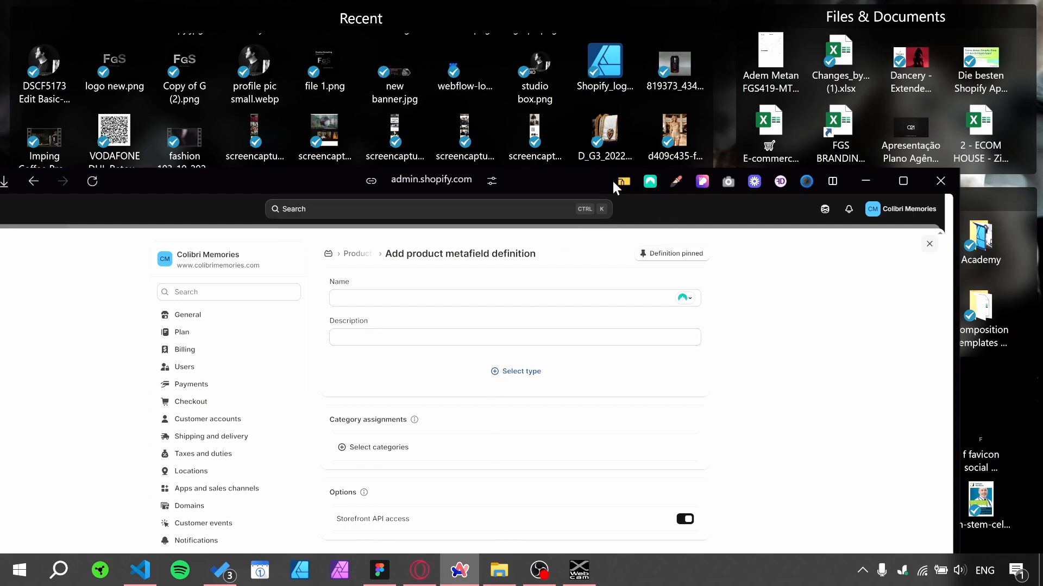
drag(584, 184, 583, 182)
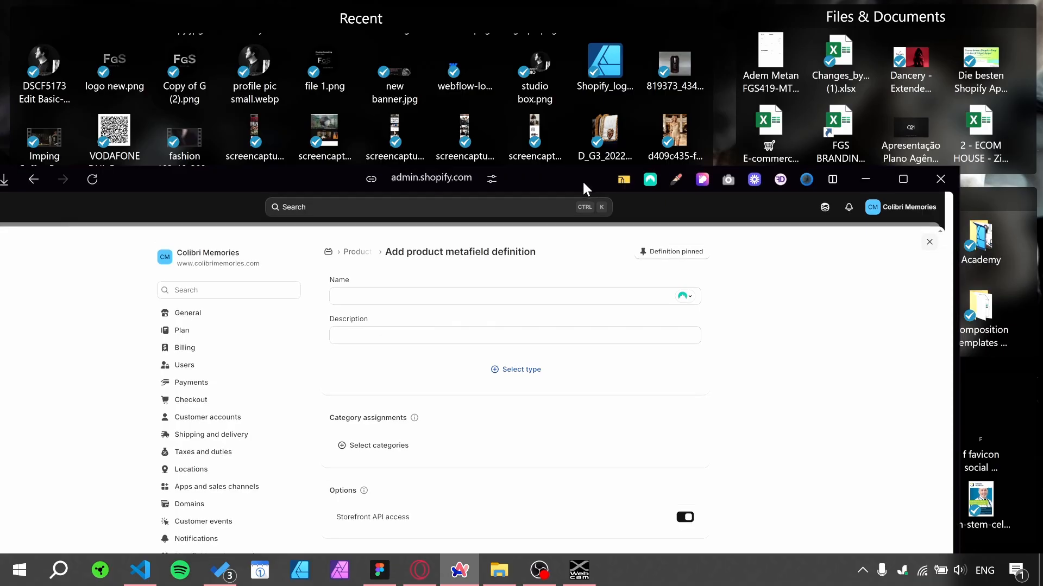
drag(583, 183, 549, 236)
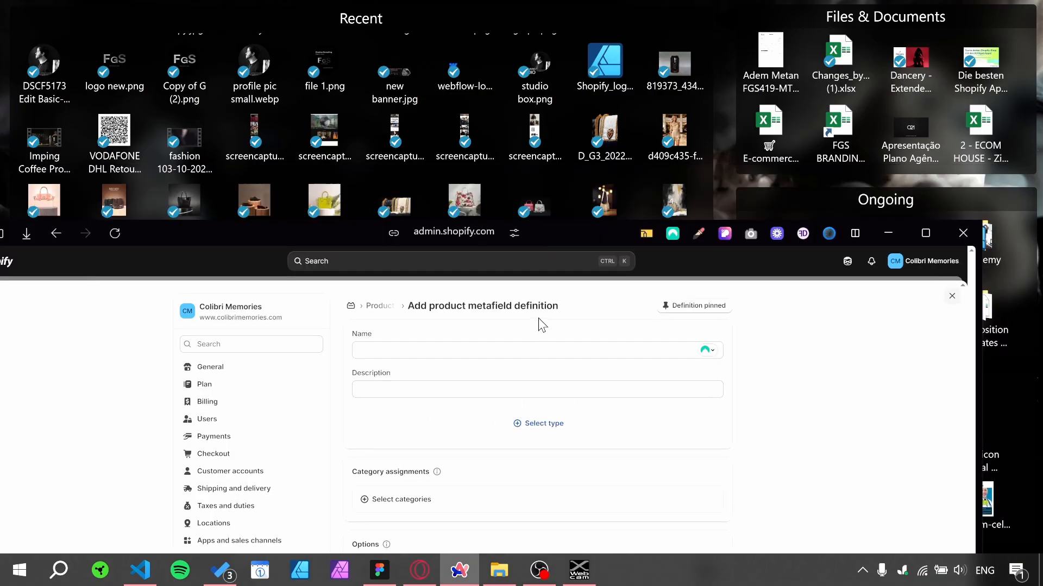
- Name the new product metafield definition "test-field"
click(490, 350)
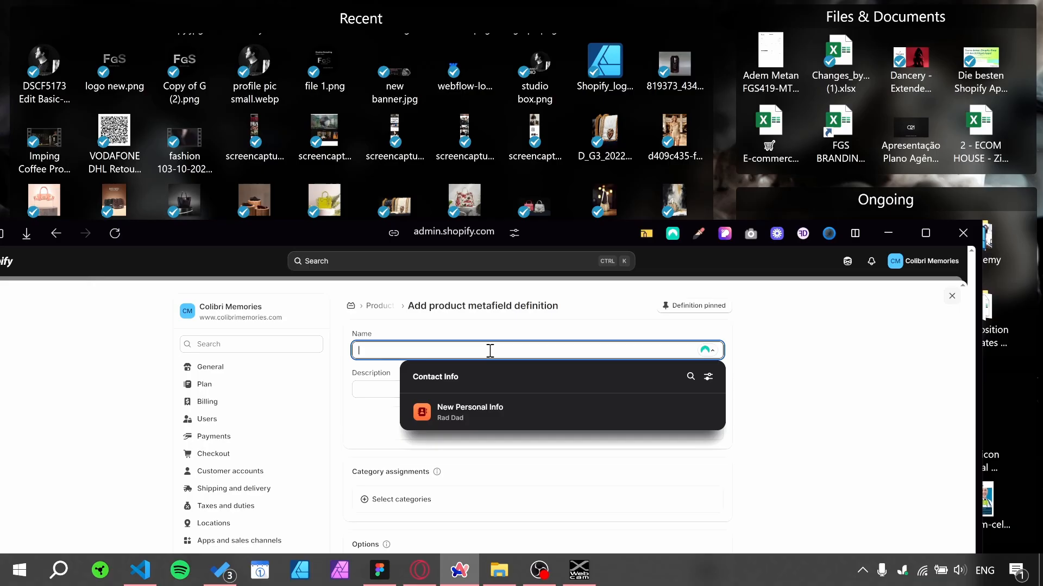
text(test)
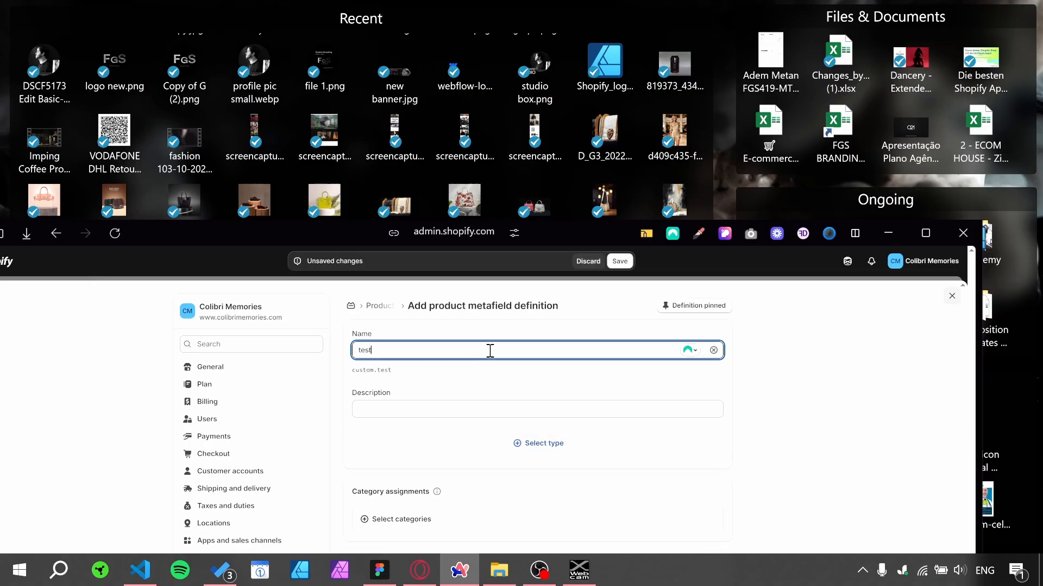
text(-field)
key(Tab)
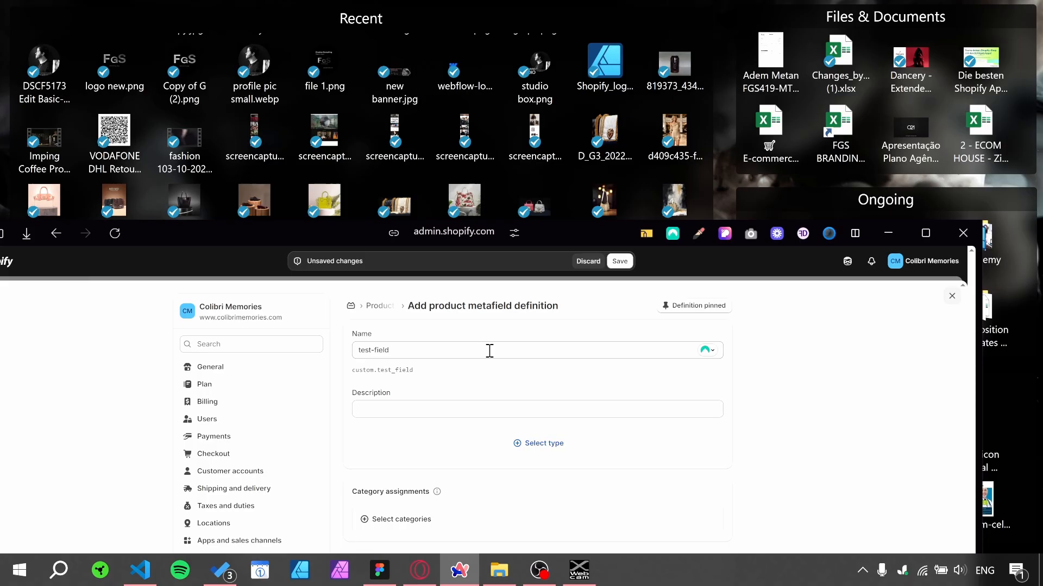
click(427, 411)
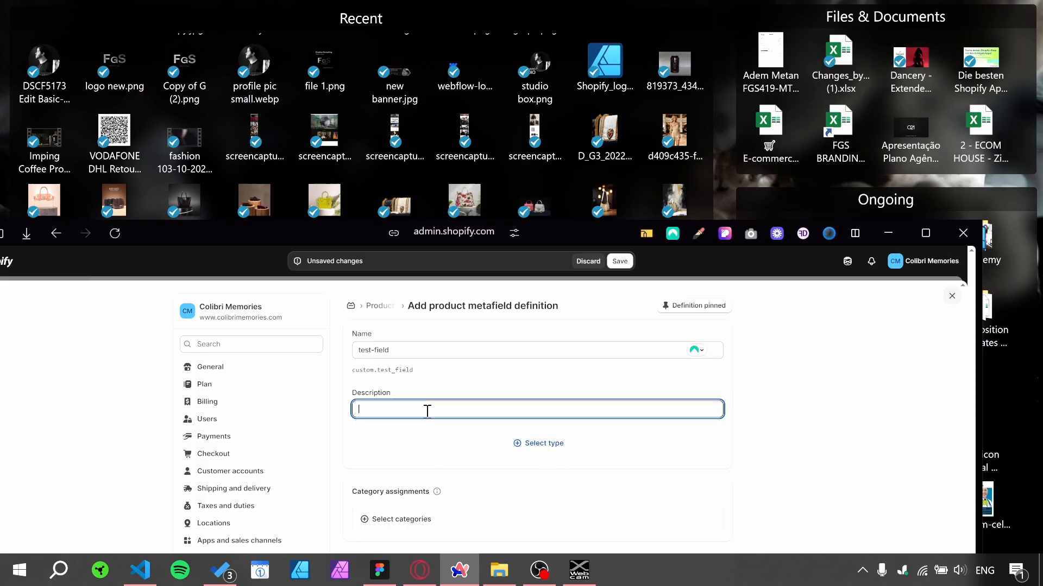
- Examine the metafield types offered for the definition, from Most Used through Text, Reference, Other and Advanced, without choosing one
click(551, 446)
drag(617, 137, 621, 28)
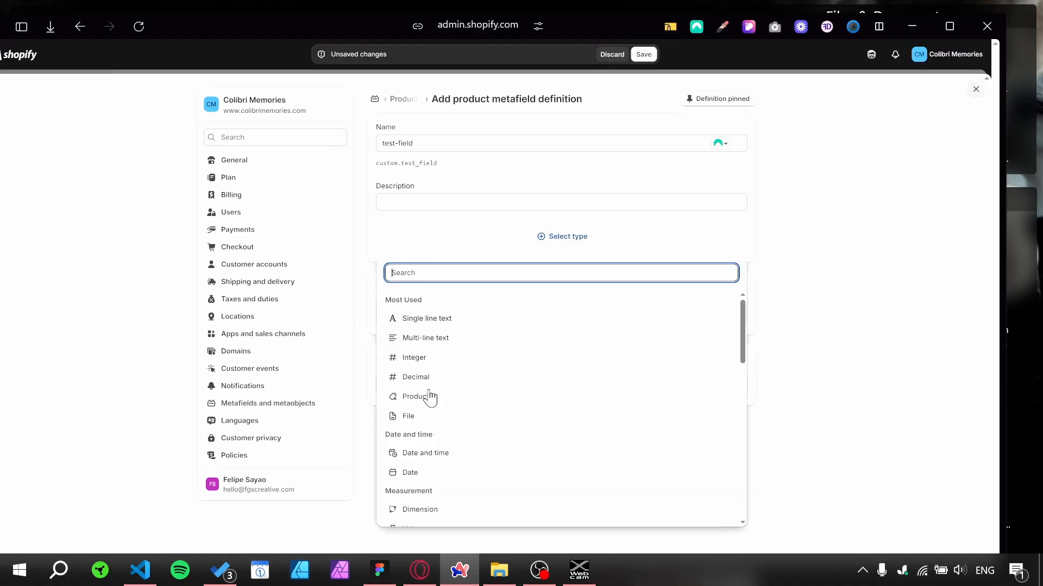
scroll(425, 423, down, 5)
scroll(423, 424, down, 3)
scroll(426, 521, up, 6)
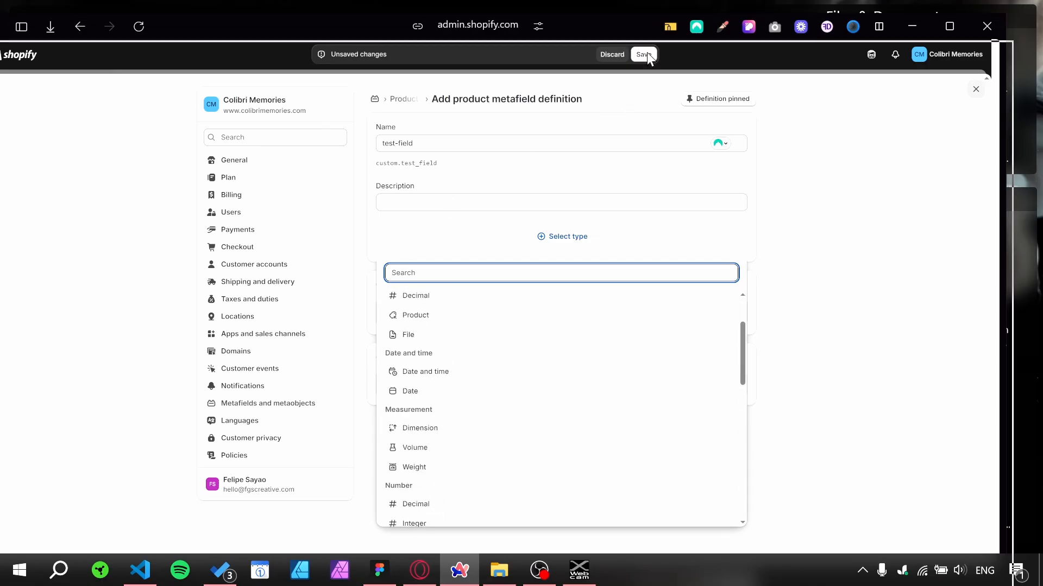
scroll(459, 419, up, 3)
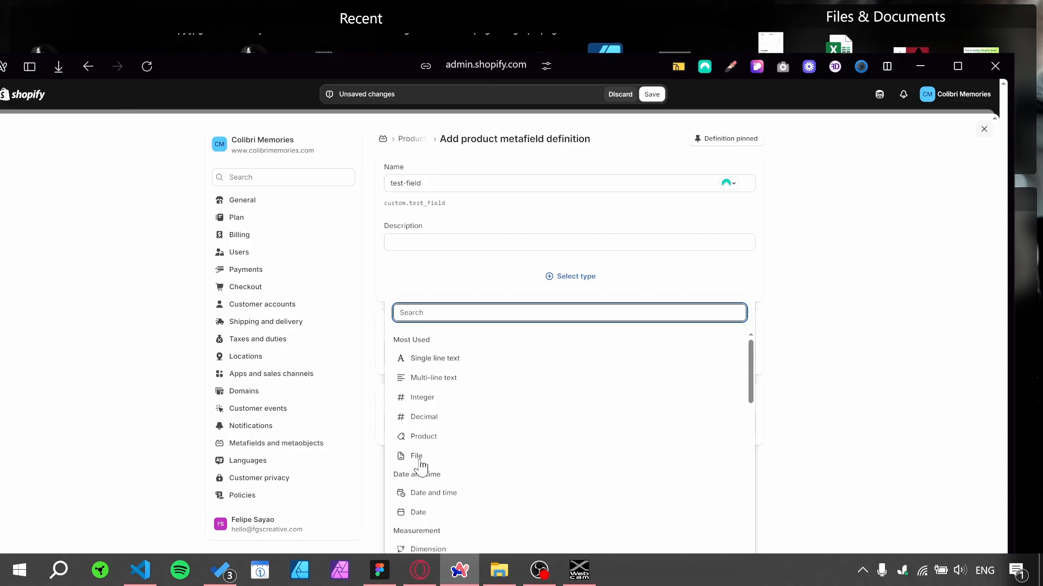
scroll(429, 440, down, 3)
scroll(435, 412, up, 2)
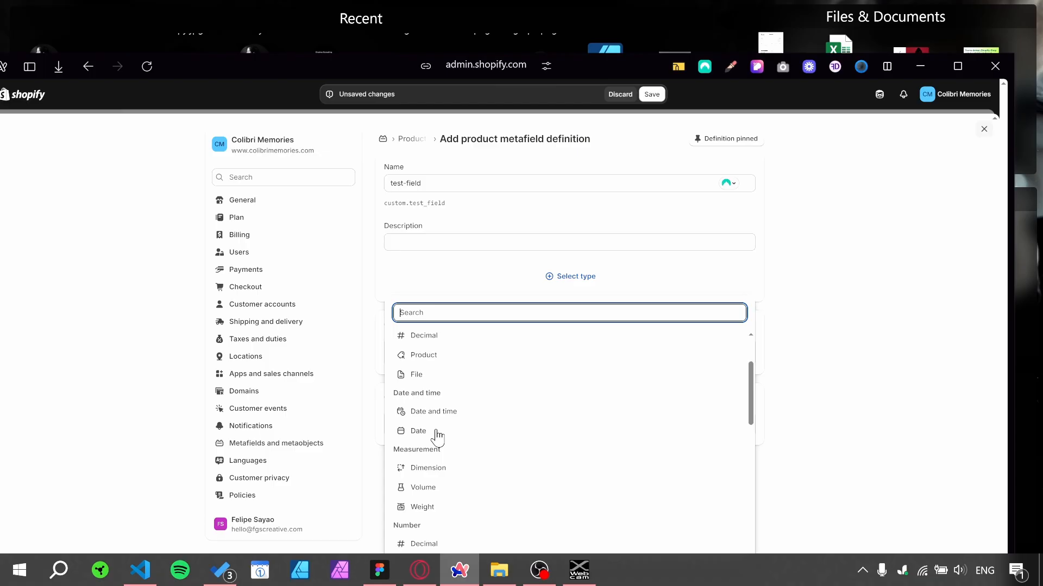
scroll(437, 434, down, 2)
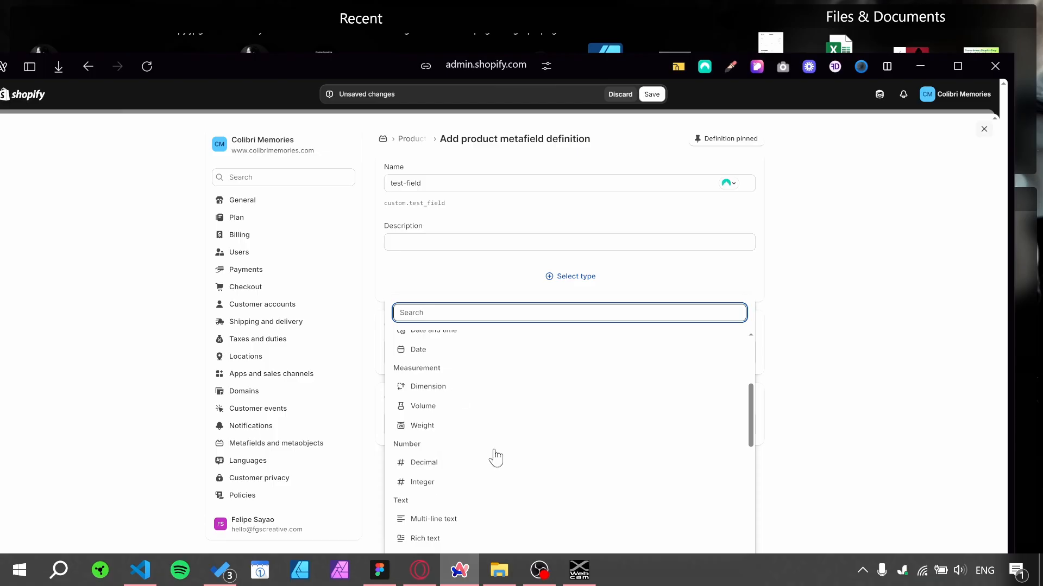
scroll(484, 416, down, 2)
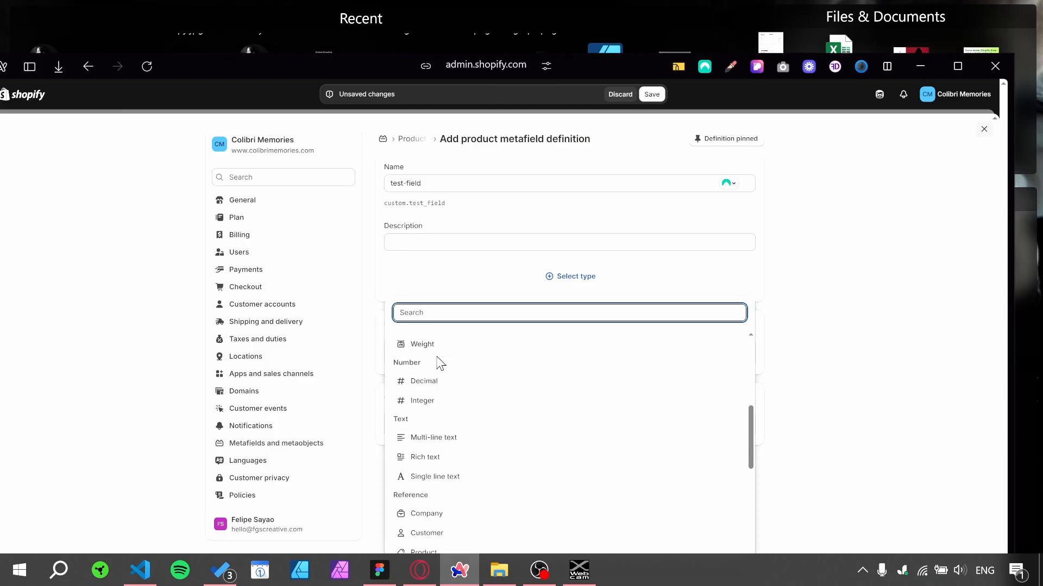
drag(398, 363, 434, 374)
scroll(458, 402, down, 2)
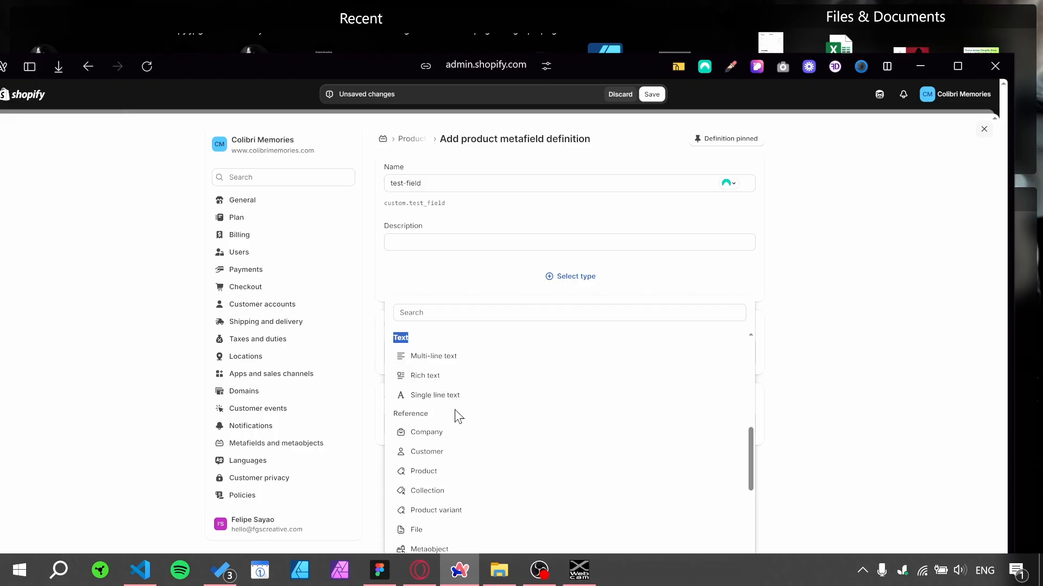
scroll(456, 424, down, 2)
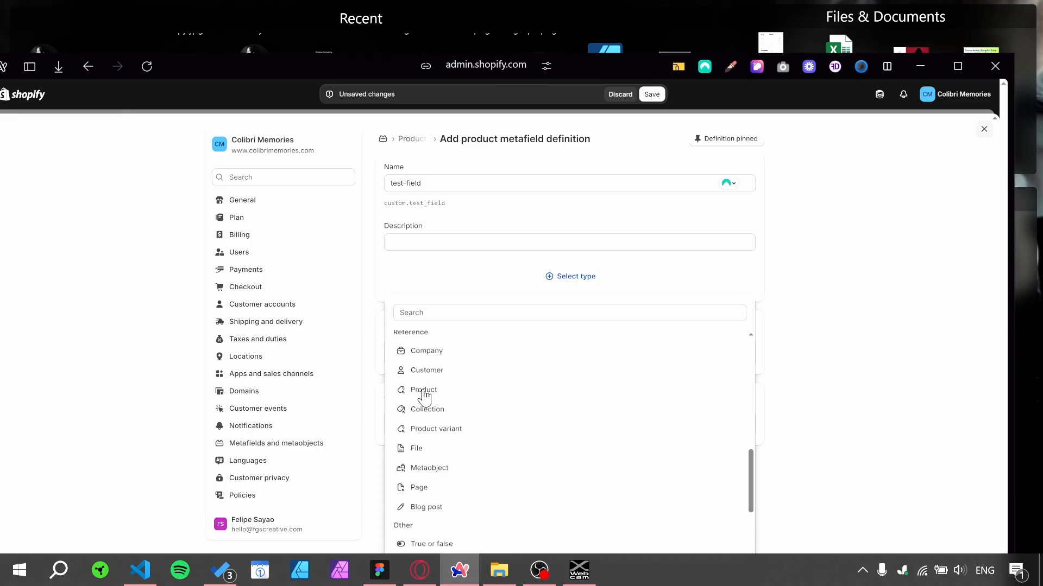
scroll(475, 412, down, 2)
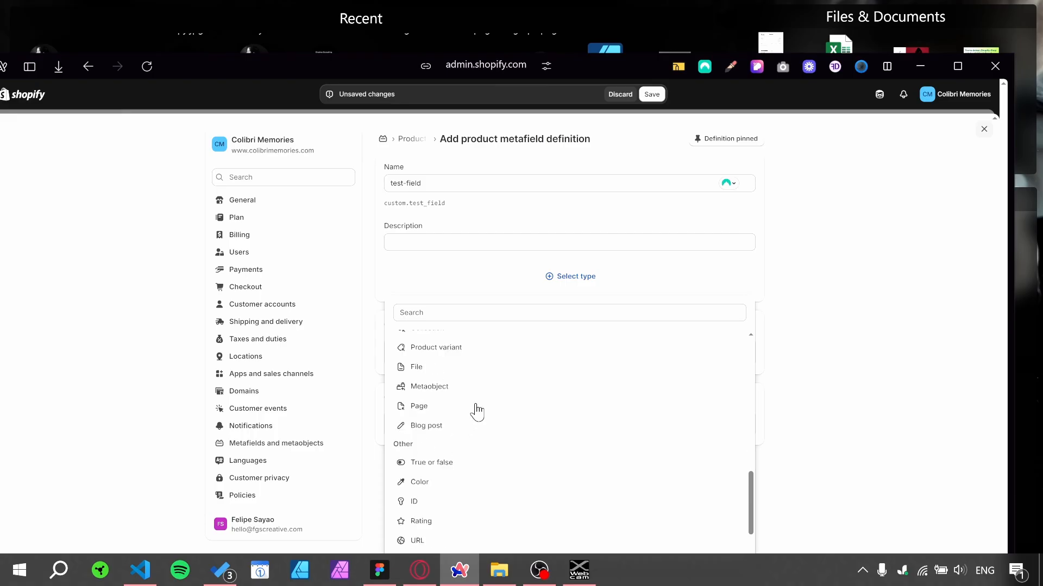
scroll(475, 411, down, 2)
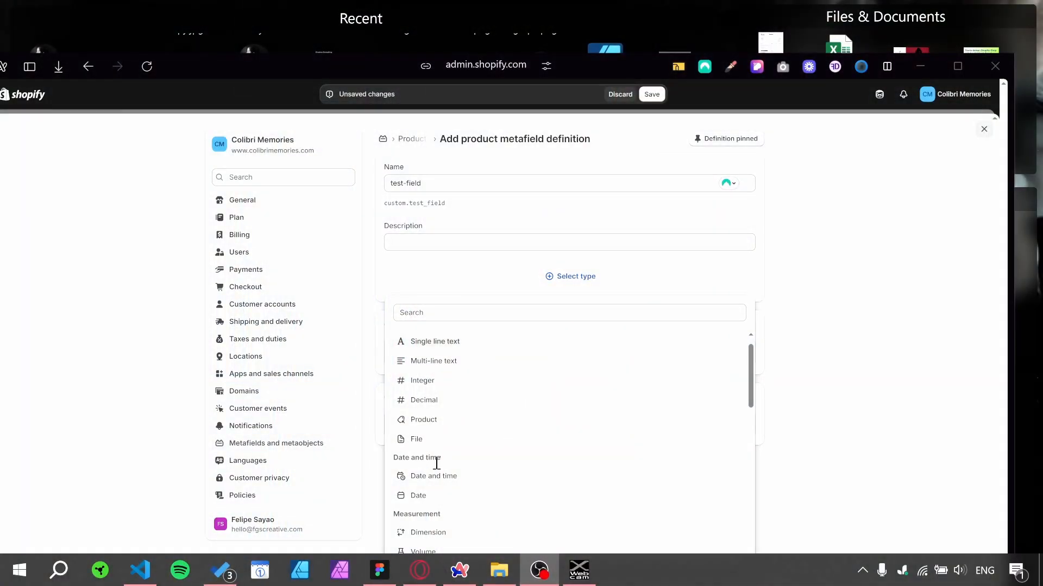
scroll(467, 456, down, 2)
scroll(500, 449, down, 10)
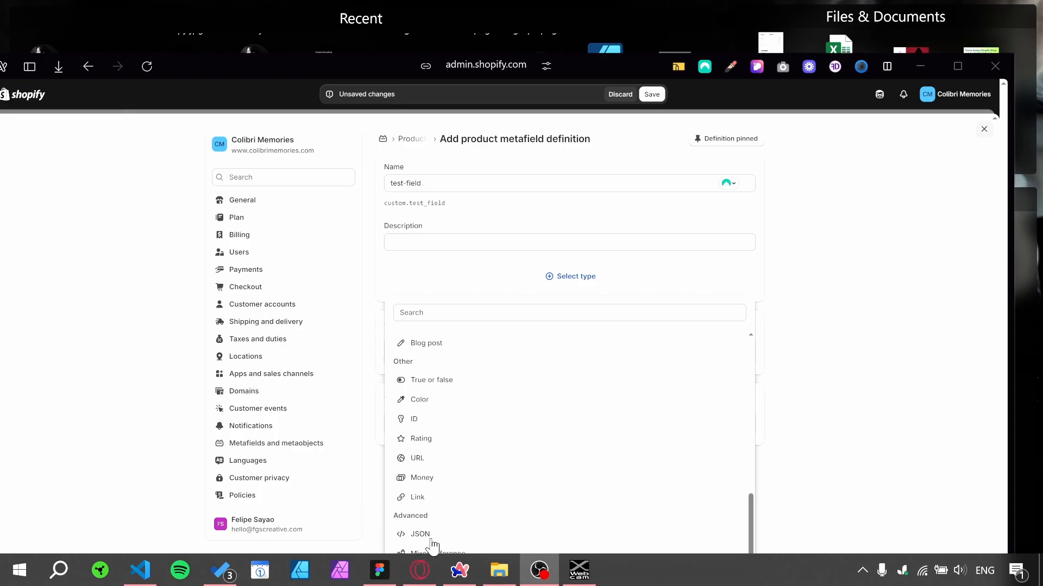
scroll(486, 477, up, 10)
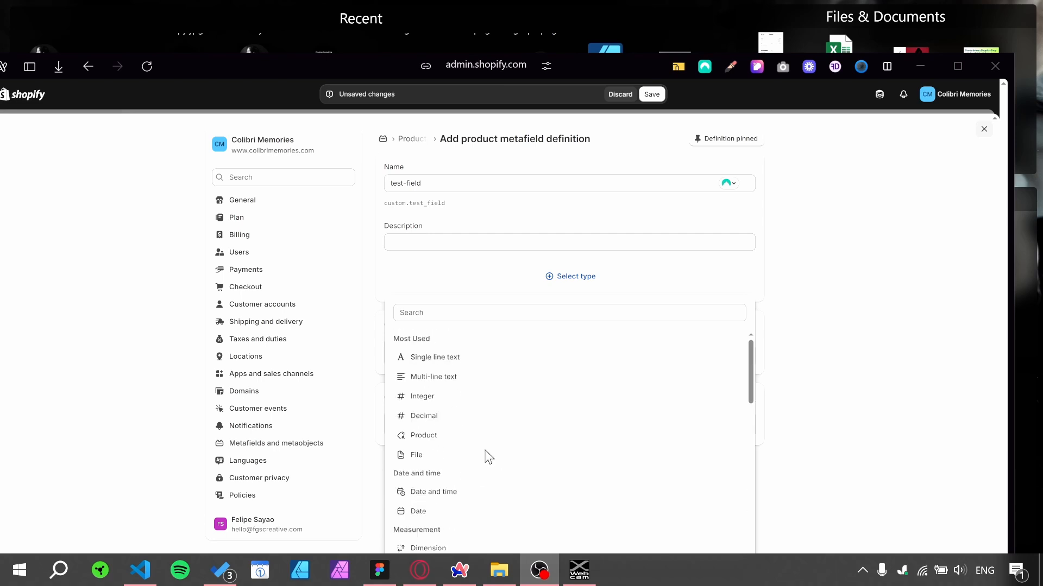
click(777, 377)
- Set the type of the test-field metafield definition to Single line text
click(432, 352)
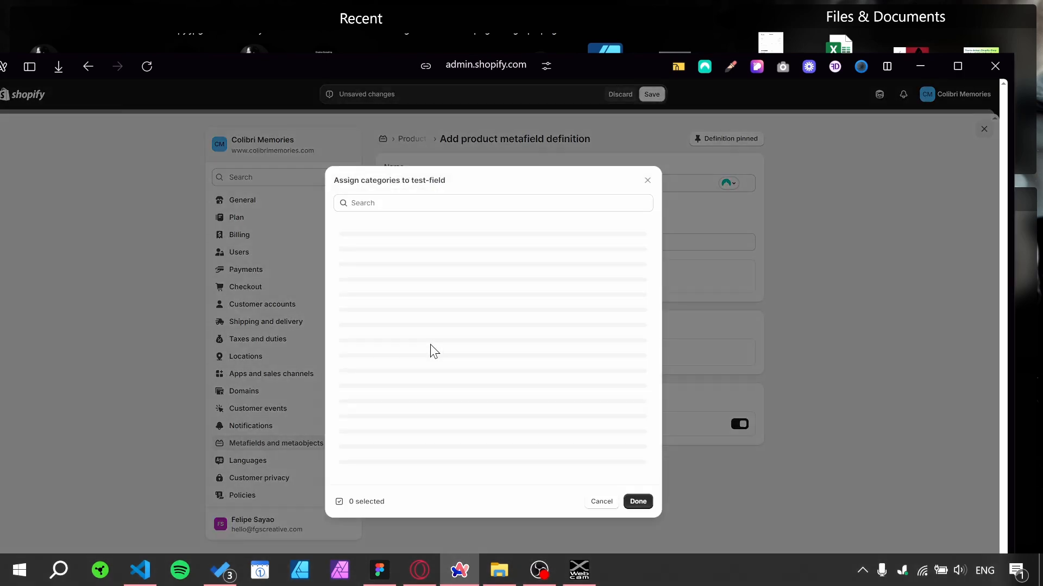
click(650, 179)
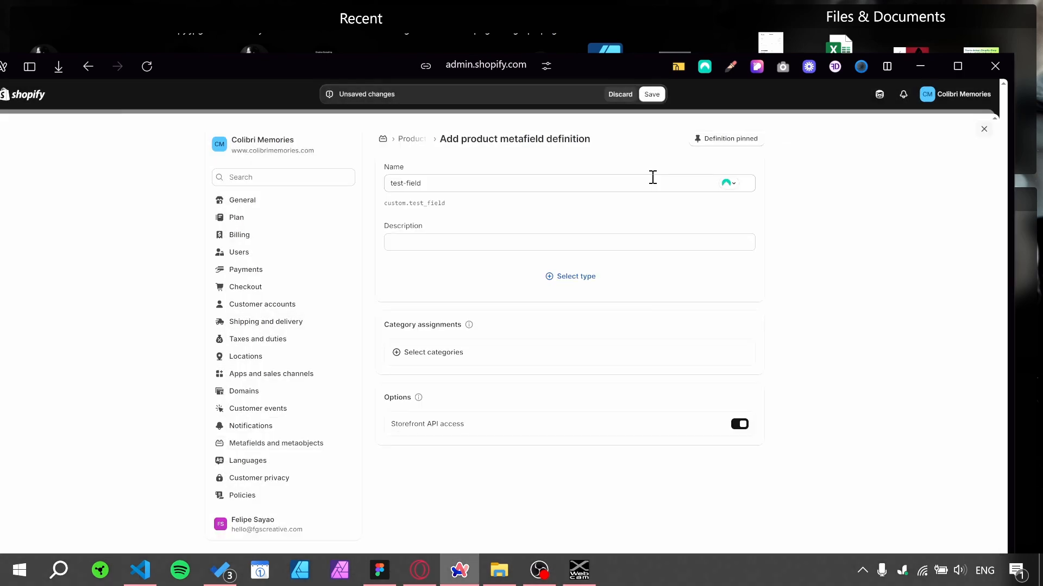
click(577, 292)
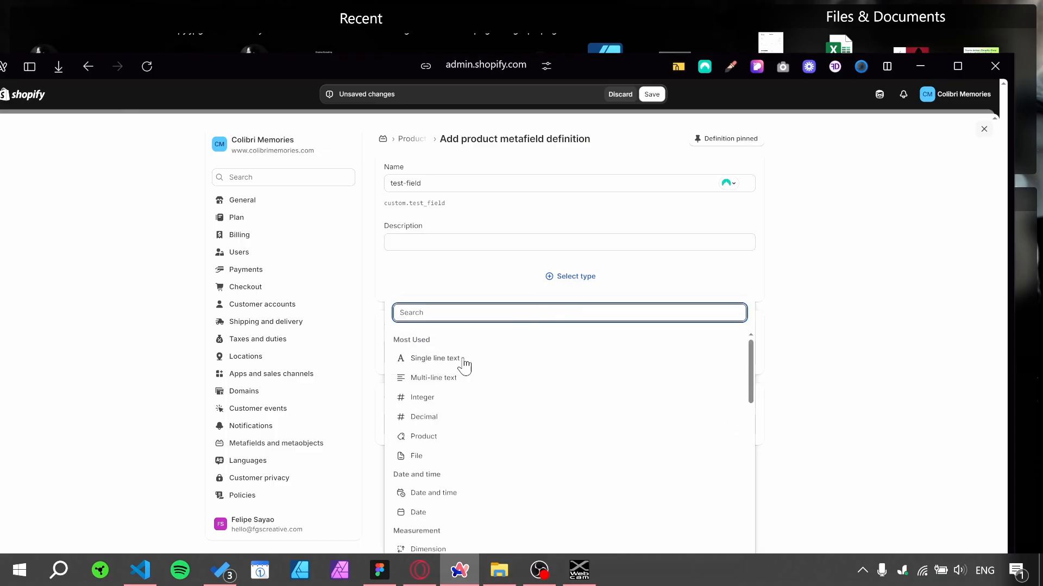
click(428, 354)
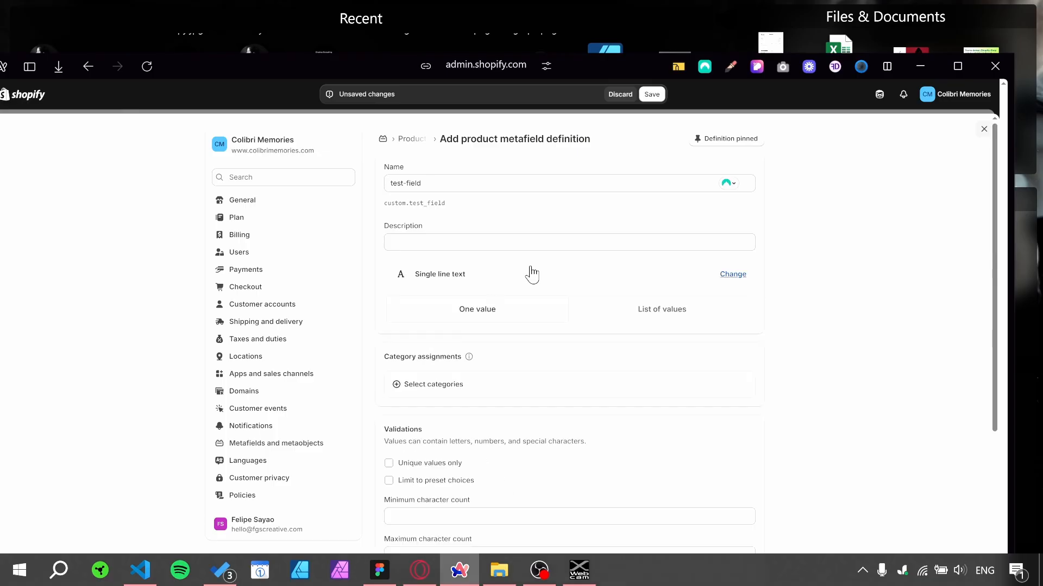
- Review the description, category assignment, validation and option settings available for the Single line text definition
click(559, 240)
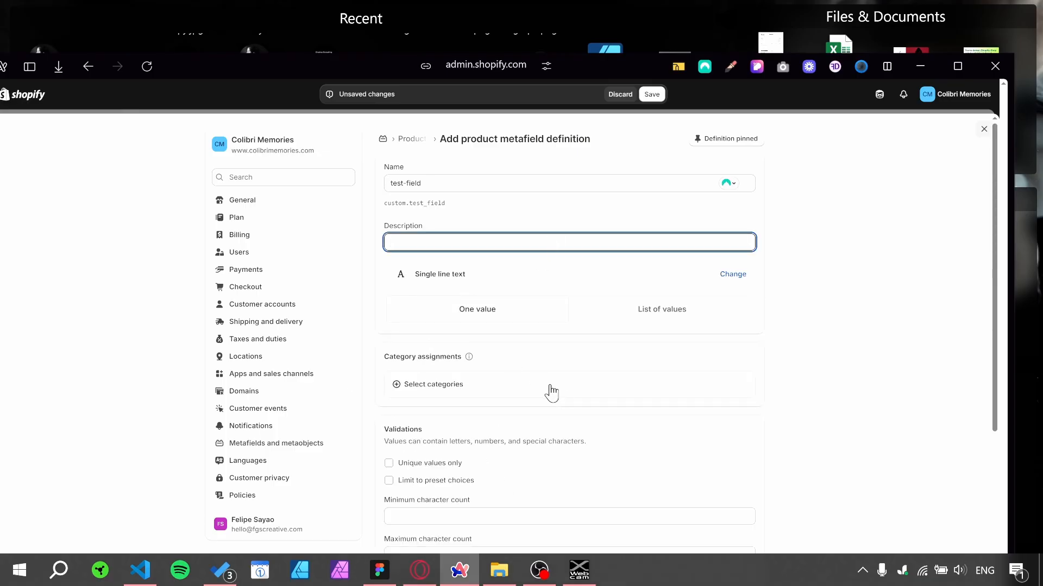
scroll(543, 385, down, 2)
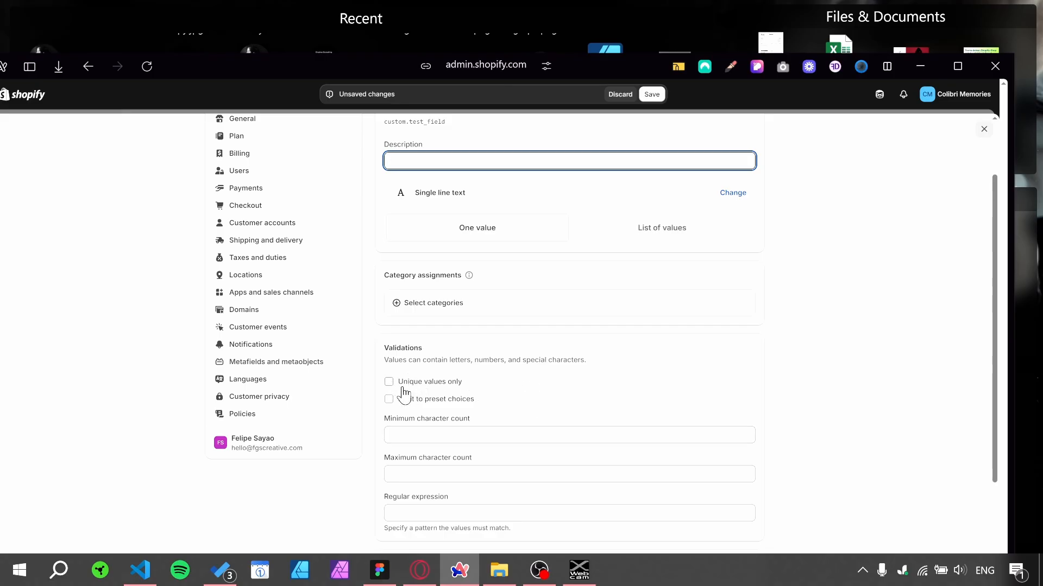
scroll(426, 373, down, 3)
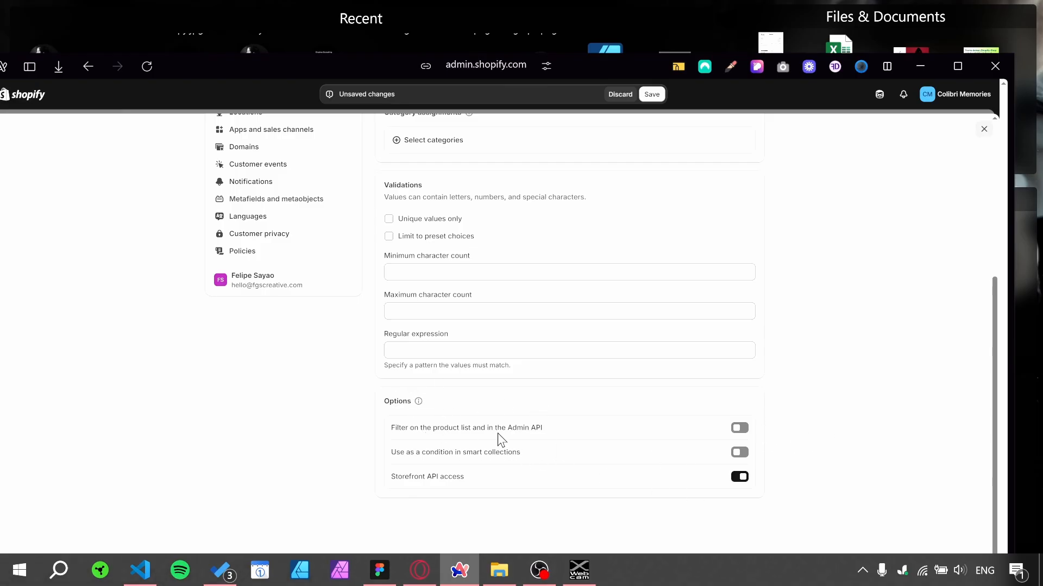
scroll(499, 441, up, 5)
scroll(488, 424, down, 2)
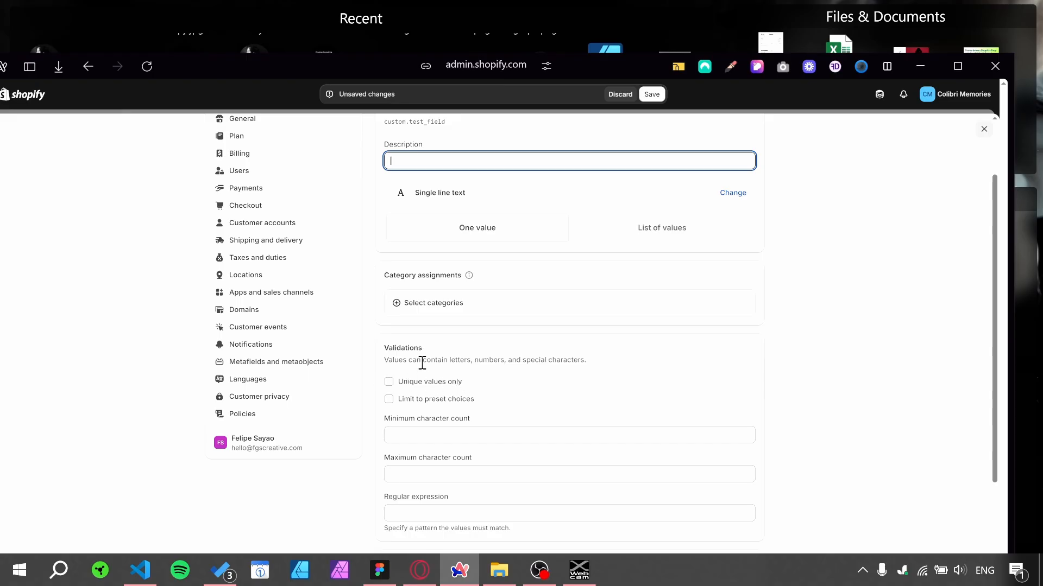
scroll(429, 429, up, 2)
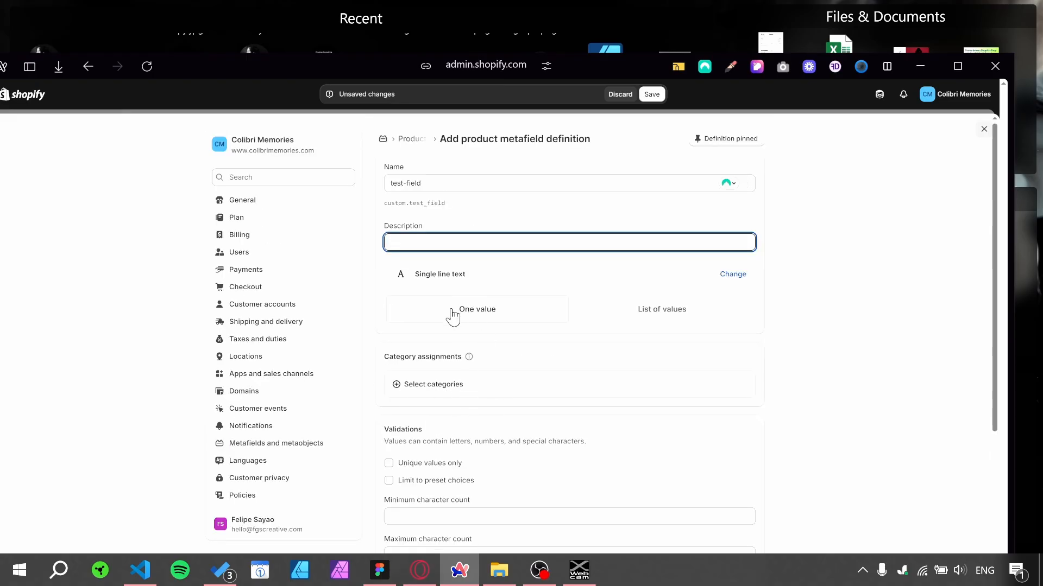
- Set the test-field definition to hold One value, save it and maximize the browser window
click(670, 311)
click(496, 320)
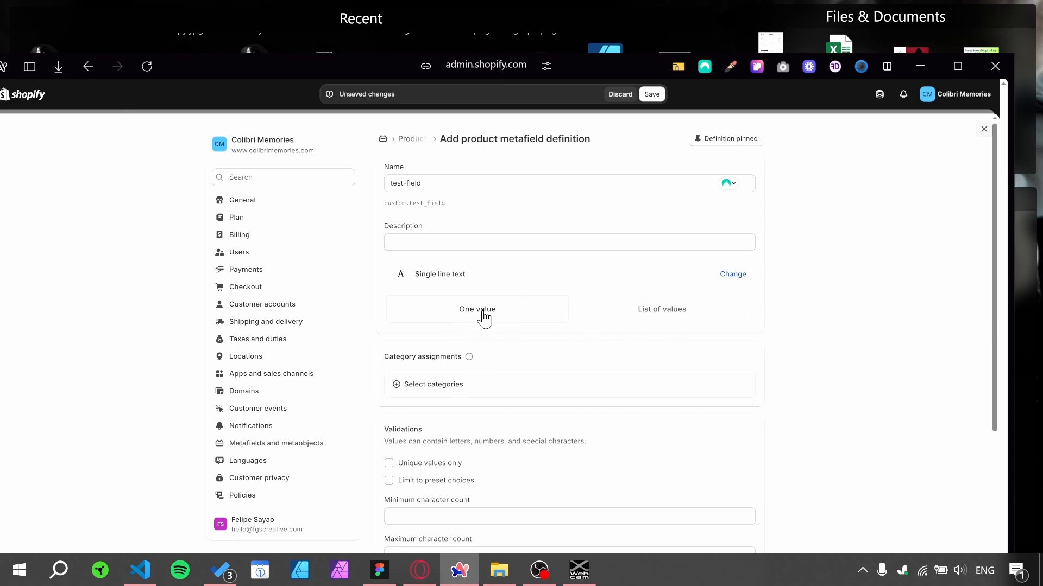
scroll(549, 321, down, 5)
scroll(549, 335, up, 5)
click(652, 94)
click(959, 66)
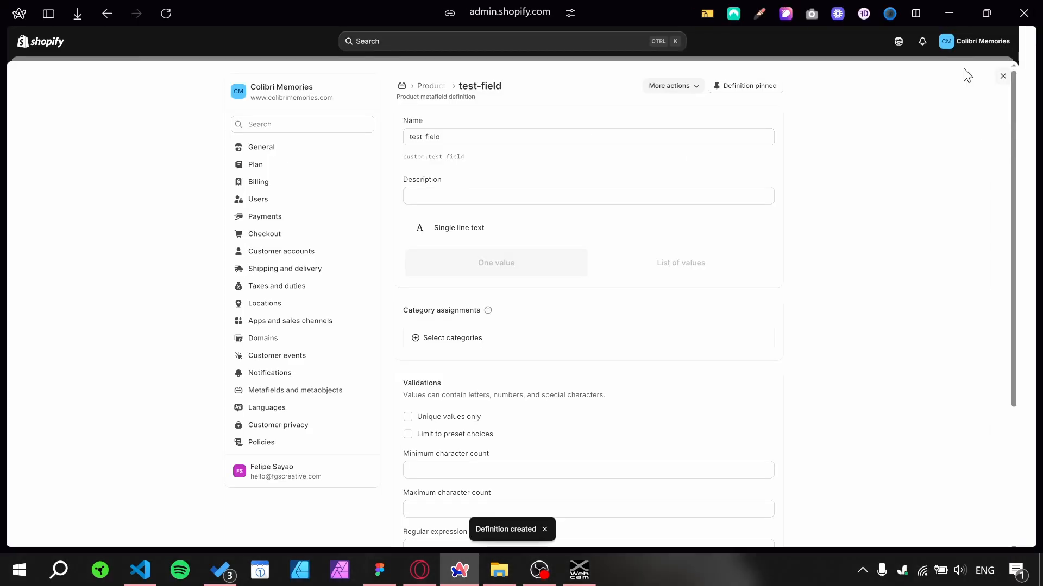
- Open the store's product list in a separate tab and reopen the Product metafield definitions in the settings
mouse_move(64, 301)
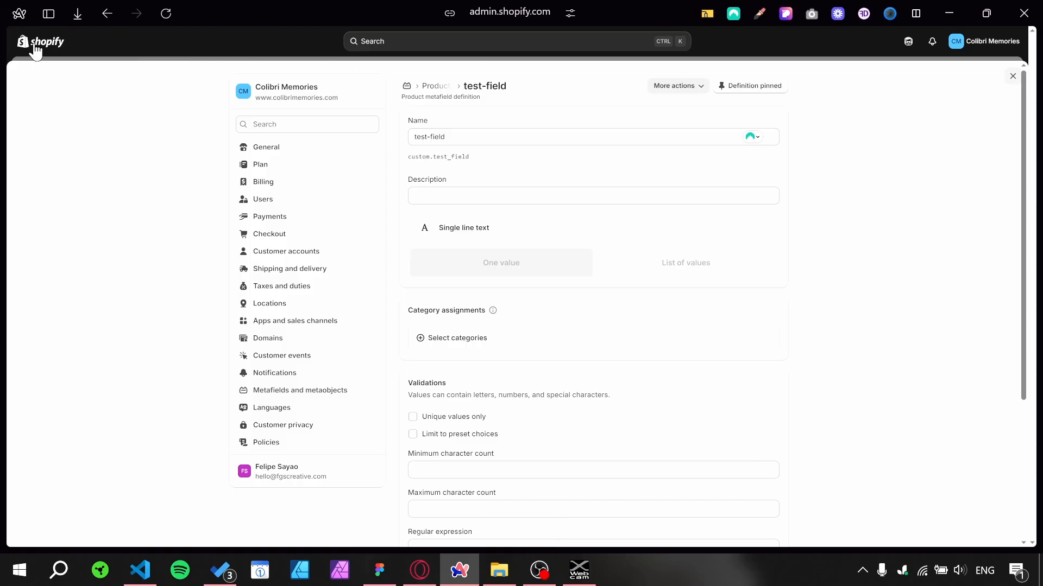
click(1012, 76)
click(52, 103)
middle_click(56, 103)
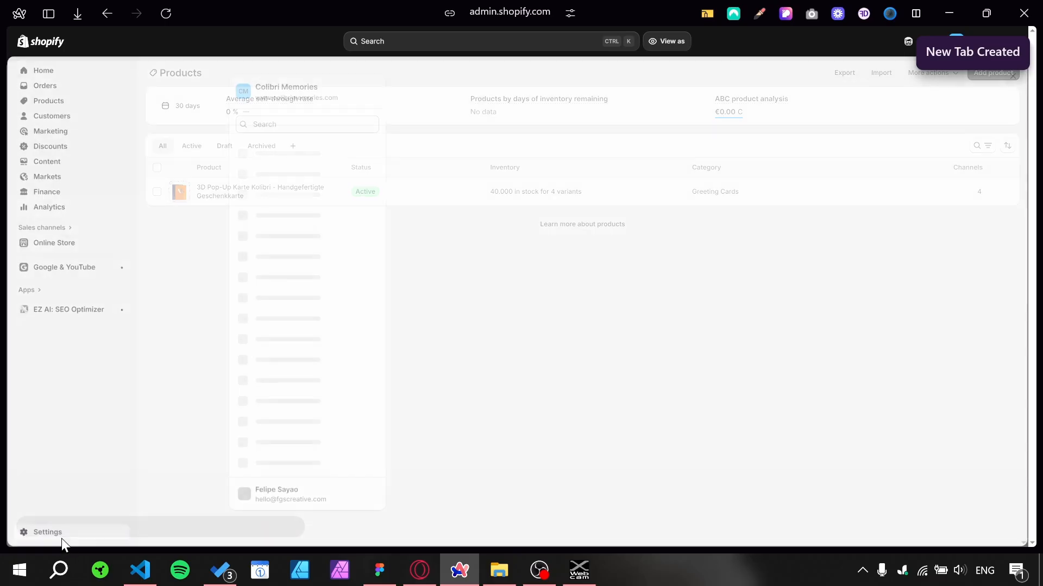
click(63, 543)
click(328, 390)
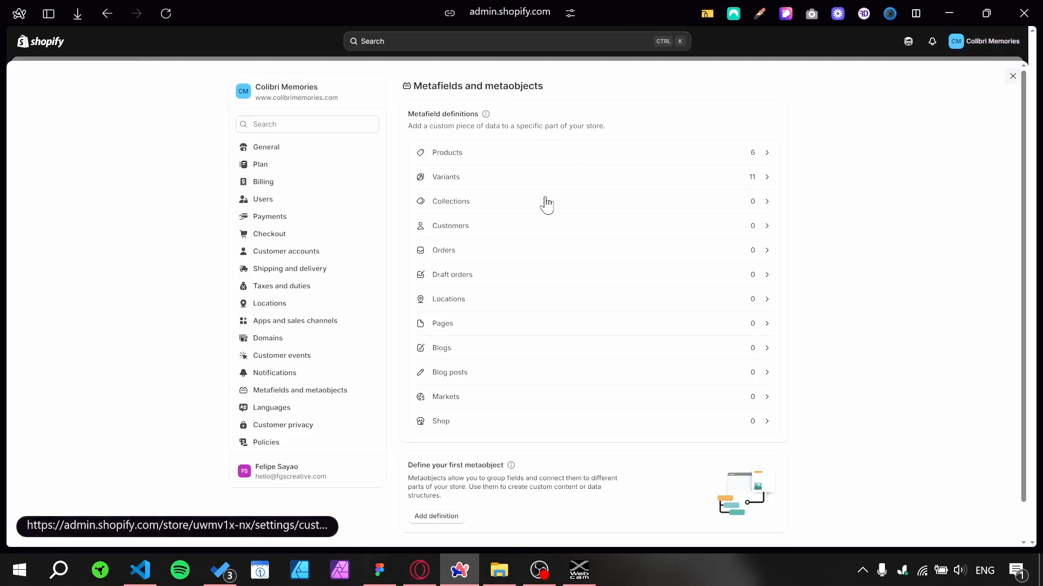
click(525, 148)
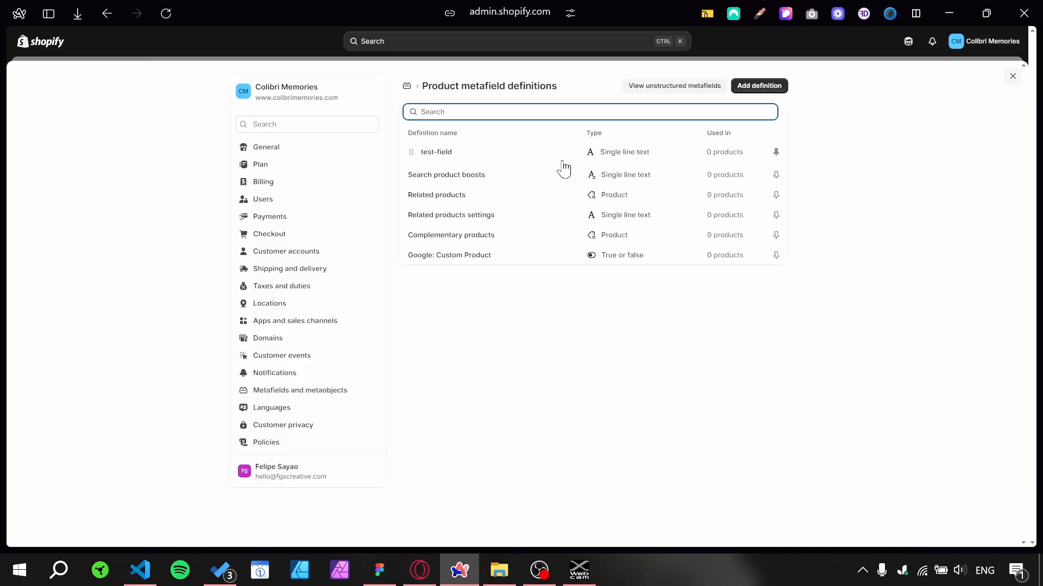
- Switch to the Products tab and reorder it directly after the metafield definitions tab
mouse_move(43, 353)
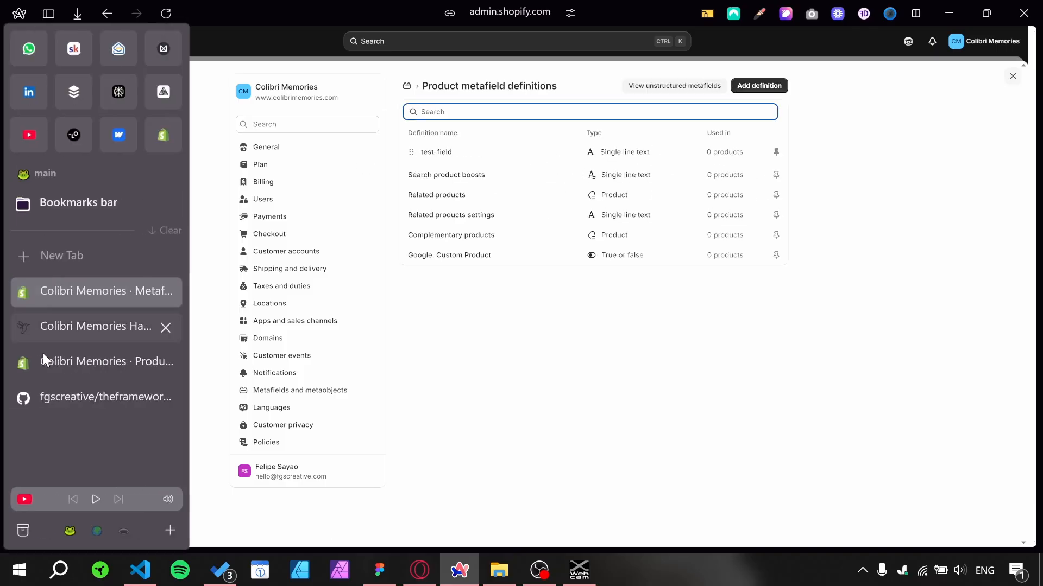
click(99, 371)
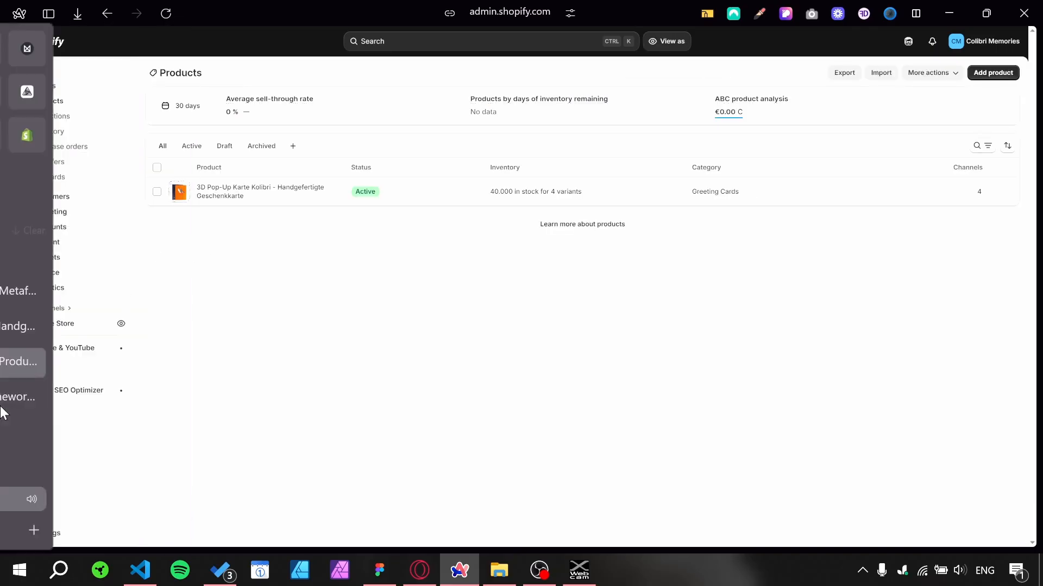
drag(80, 321, 213, 351)
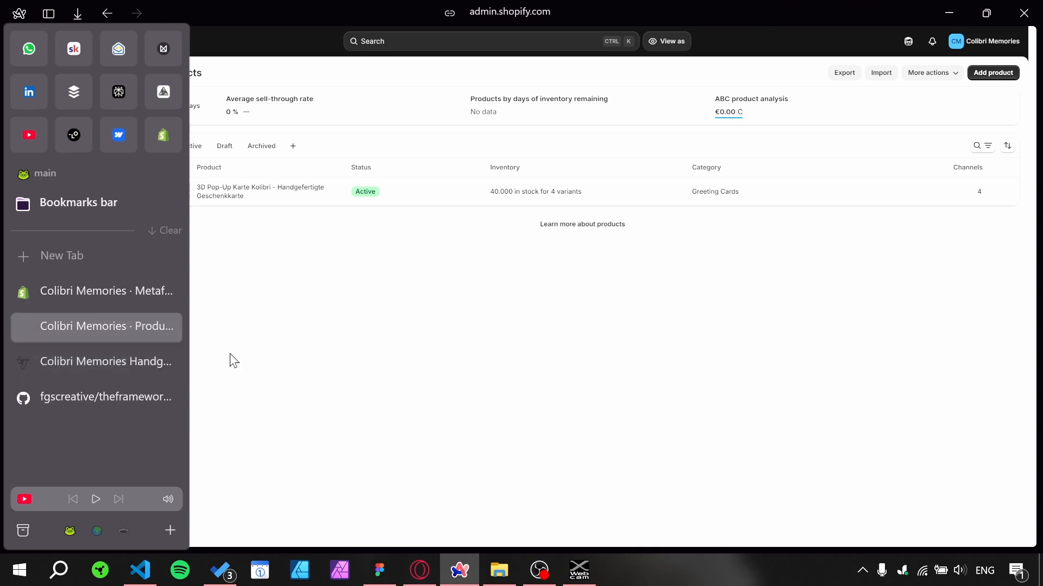
- Examine the storefront page of the 3D Pop-Up Karte Kolibri product, from its product details down to the reviews
click(118, 363)
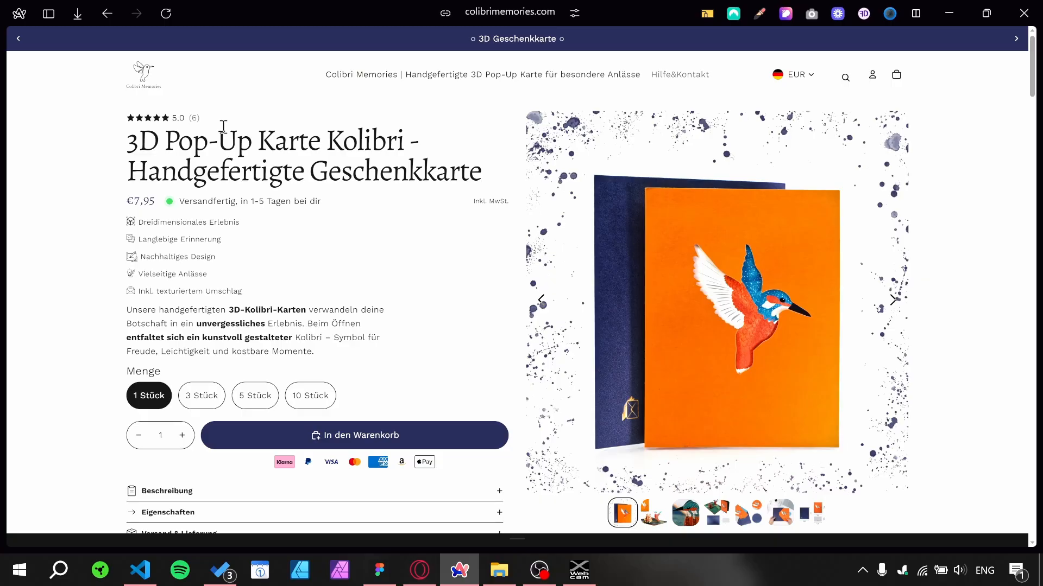
scroll(189, 207, down, 15)
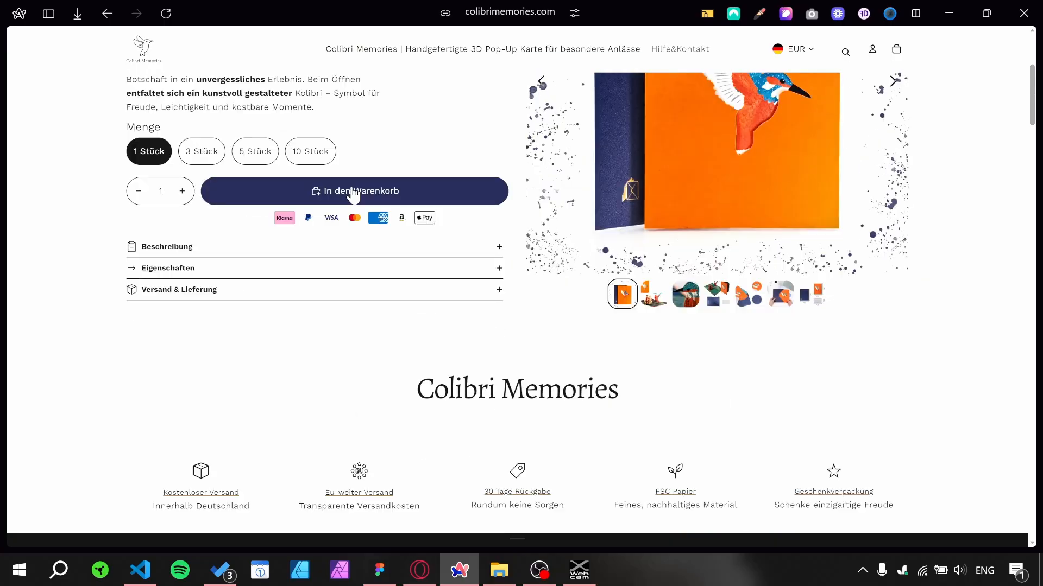
scroll(258, 238, up, 5)
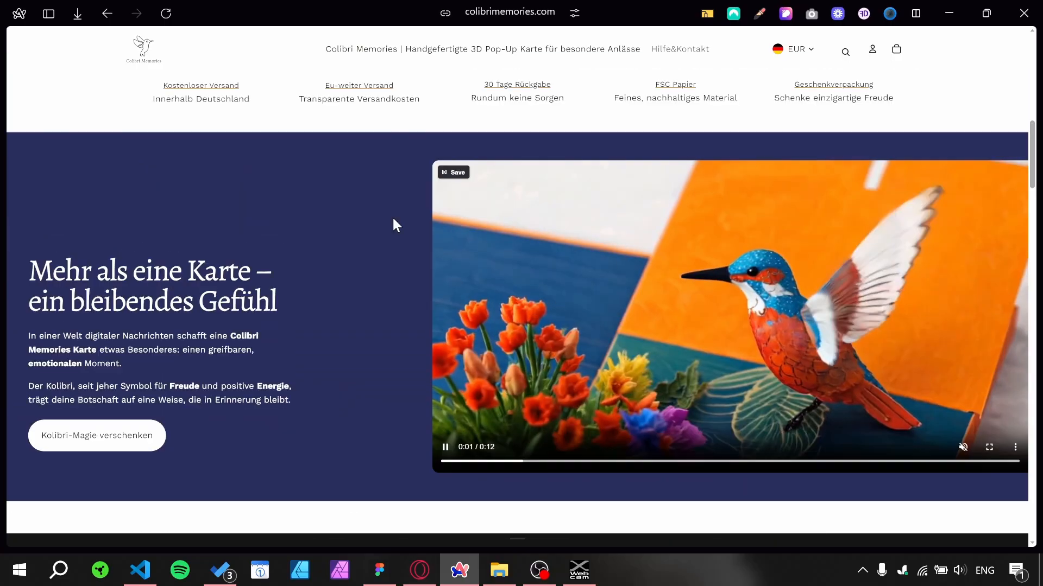
scroll(333, 255, down, 8)
scroll(334, 261, down, 7)
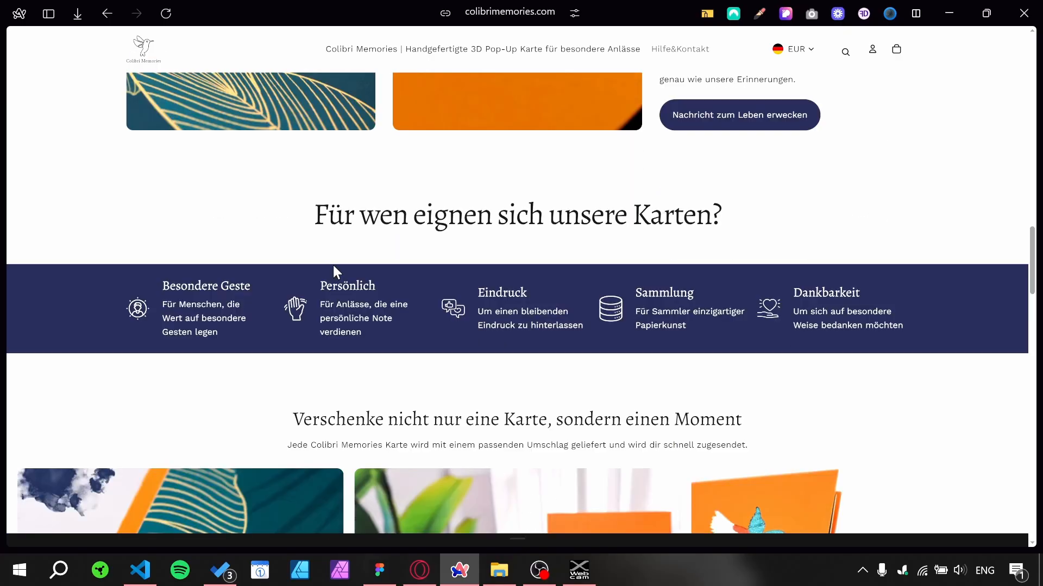
scroll(333, 265, down, 4)
scroll(335, 278, down, 4)
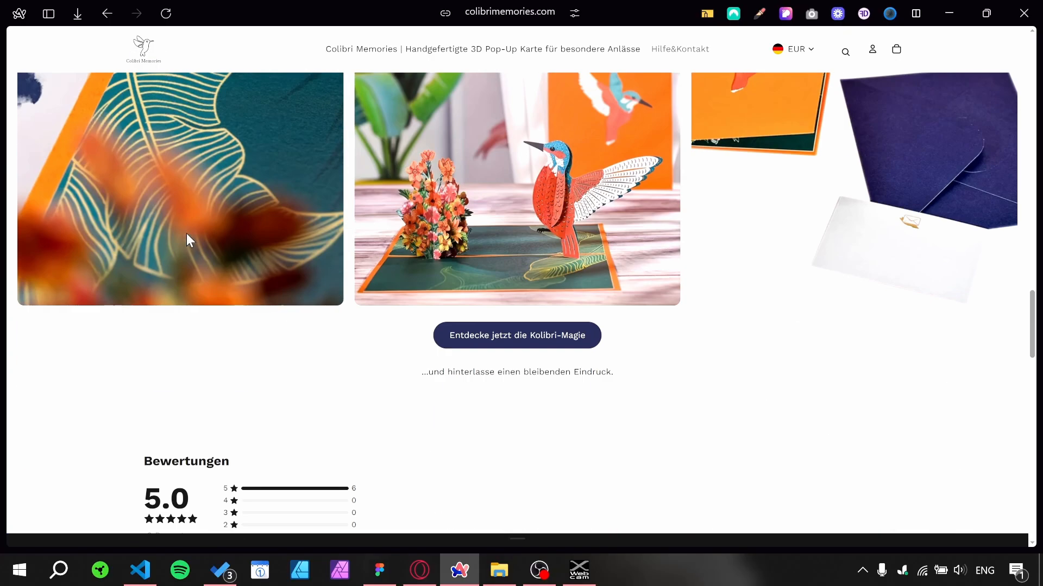
scroll(293, 180, up, 15)
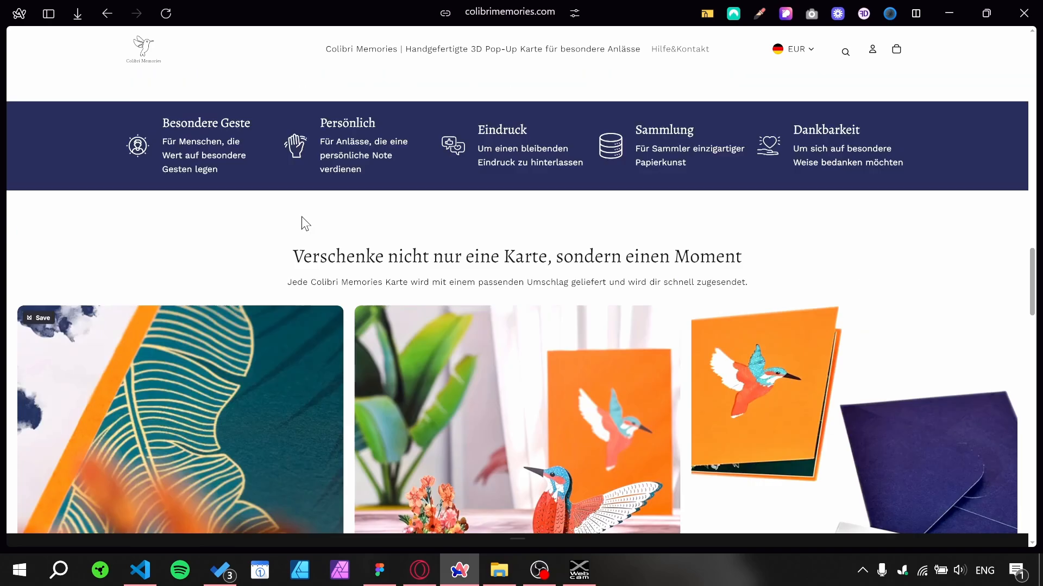
scroll(293, 269, up, 13)
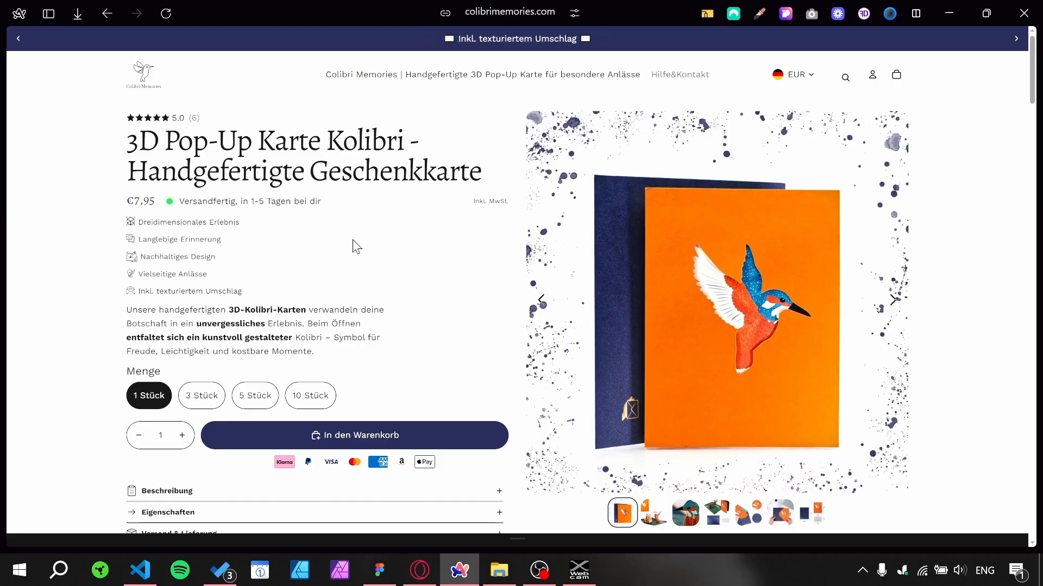
- Open the 3D Pop-Up Karte Kolibri product in the store admin and go to its Product metafields section
mouse_move(20, 263)
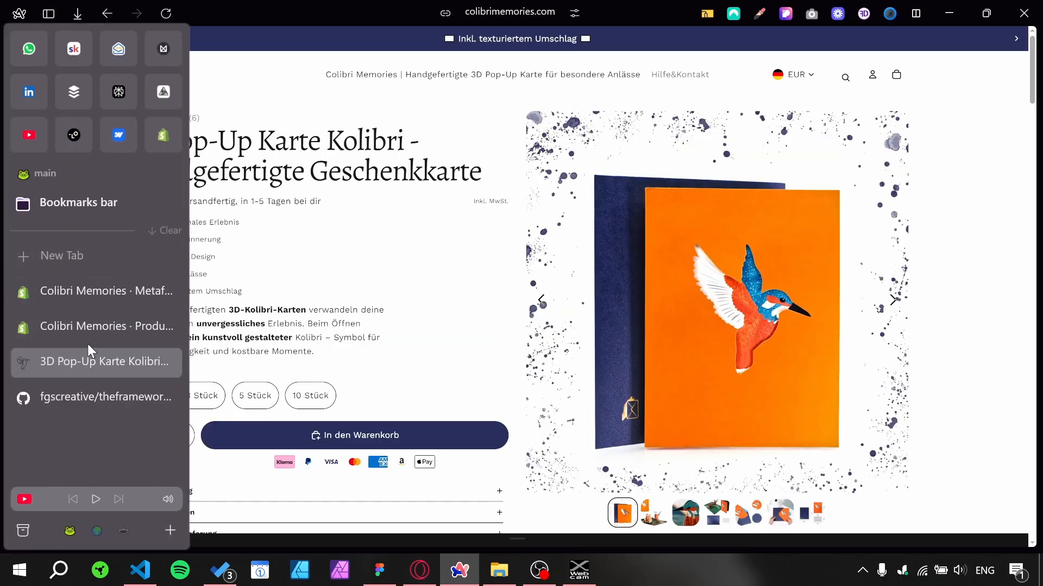
click(67, 328)
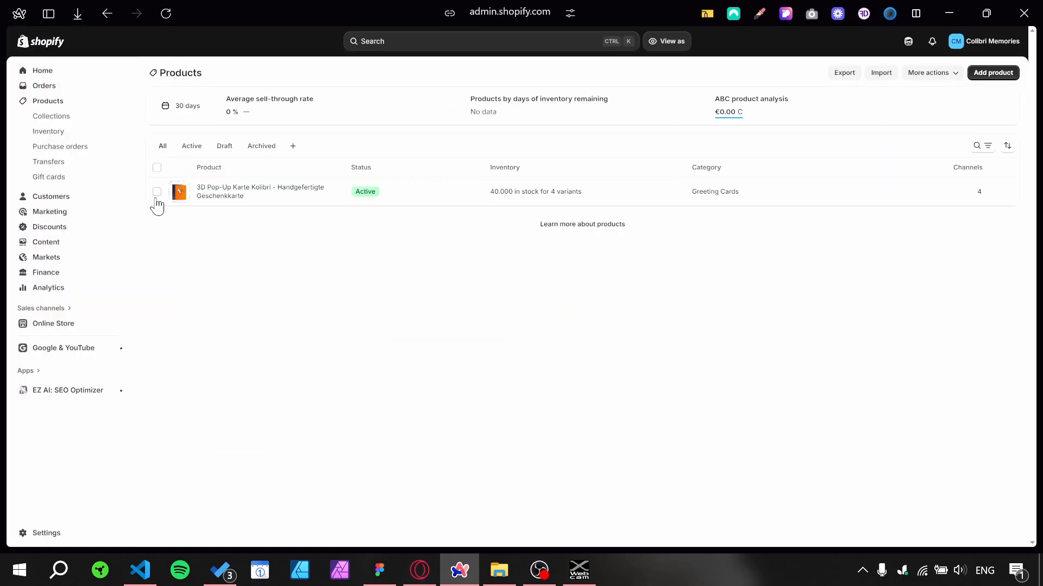
click(443, 204)
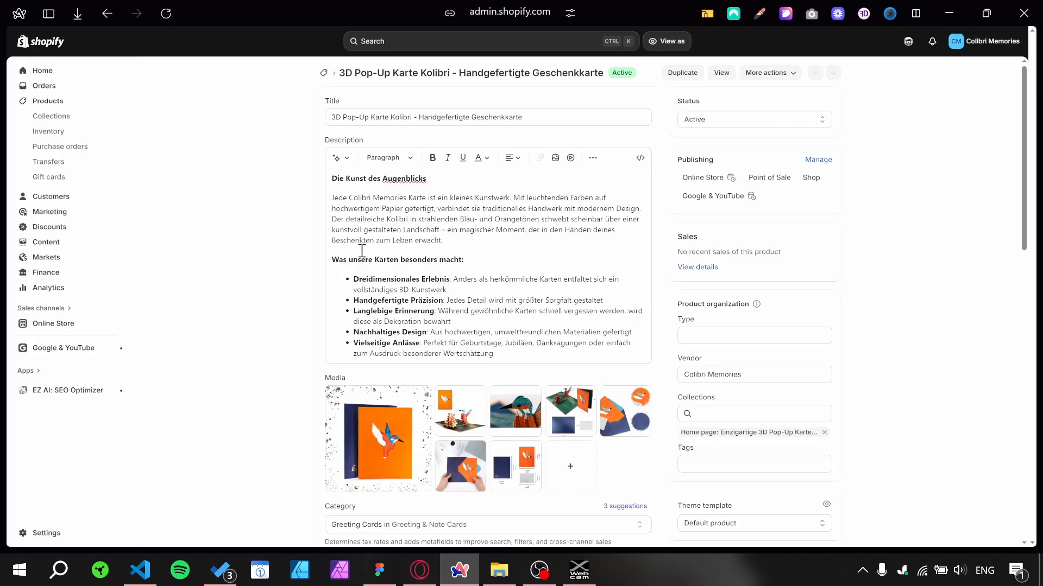
click(554, 310)
scroll(337, 315, down, 5)
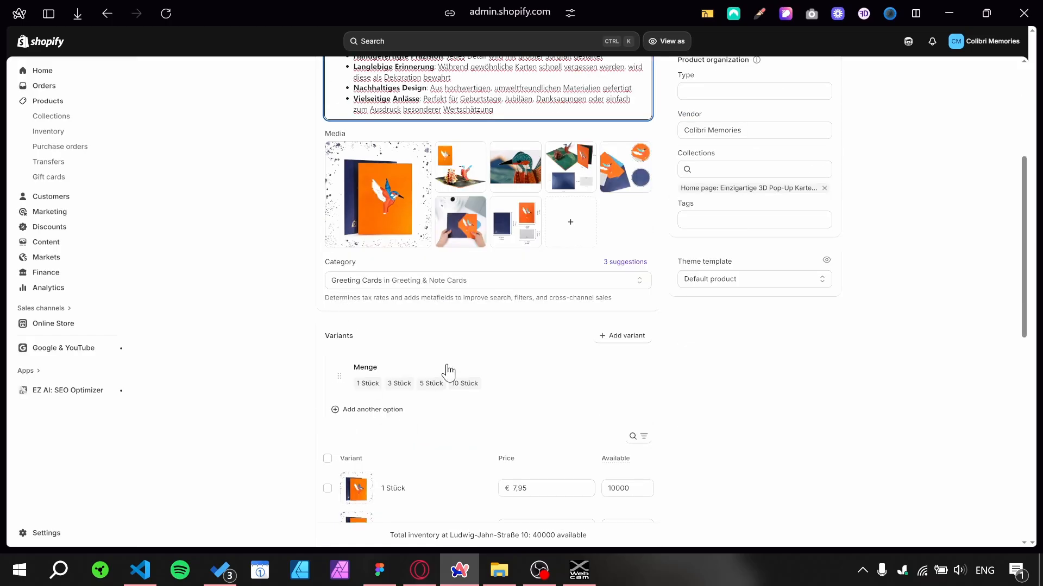
scroll(453, 371, down, 10)
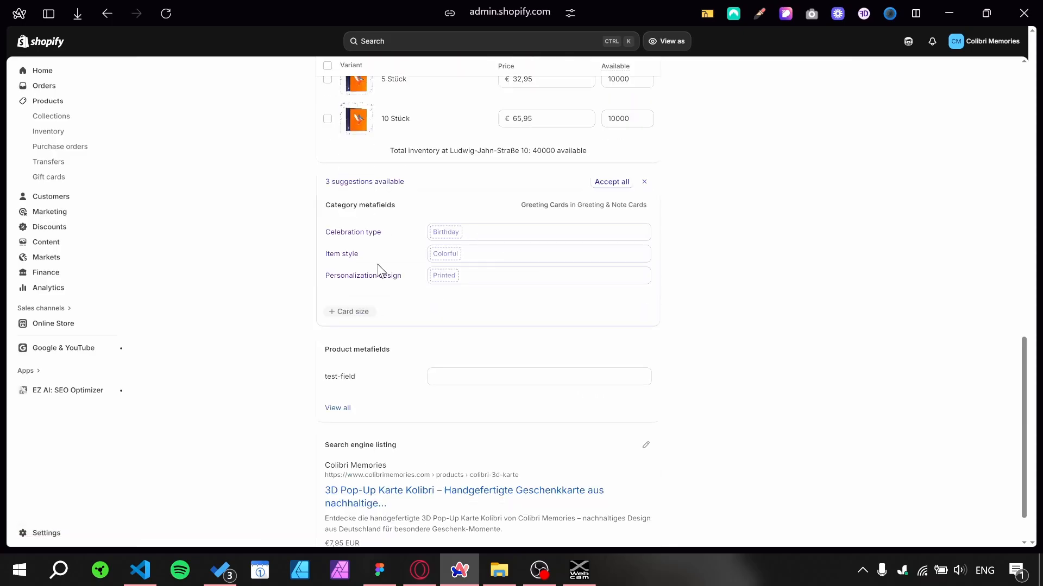
scroll(379, 266, down, 1)
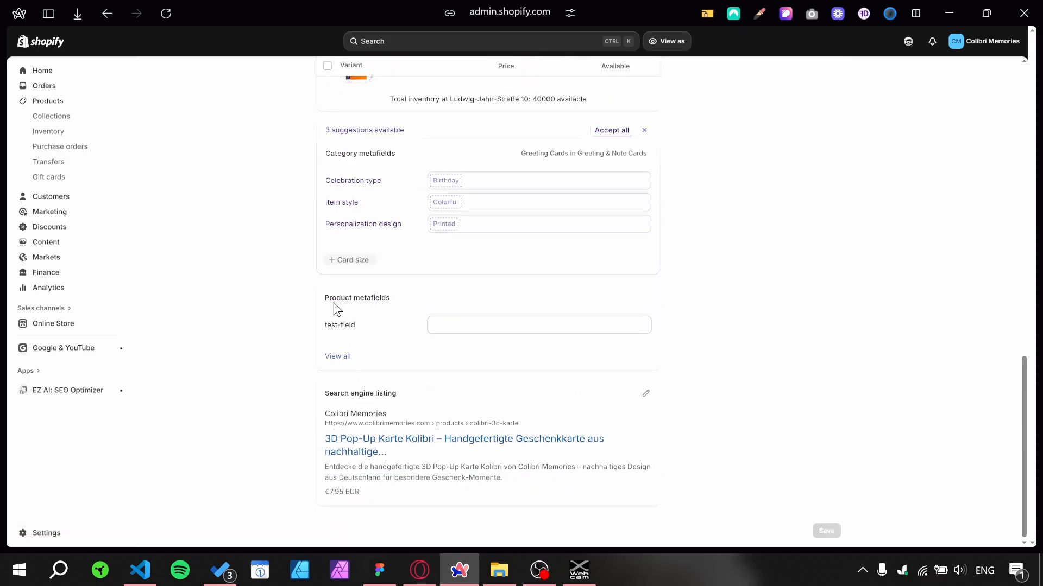
- View the full list of the product's pinned and unpinned metafields
drag(322, 298, 392, 299)
click(277, 327)
click(341, 358)
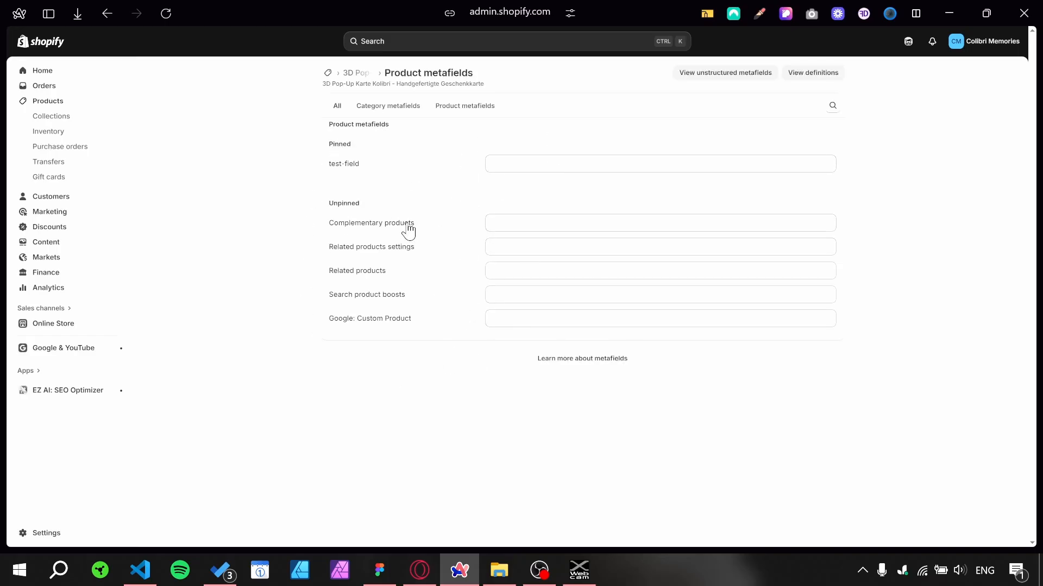
drag(698, 11, 663, 7)
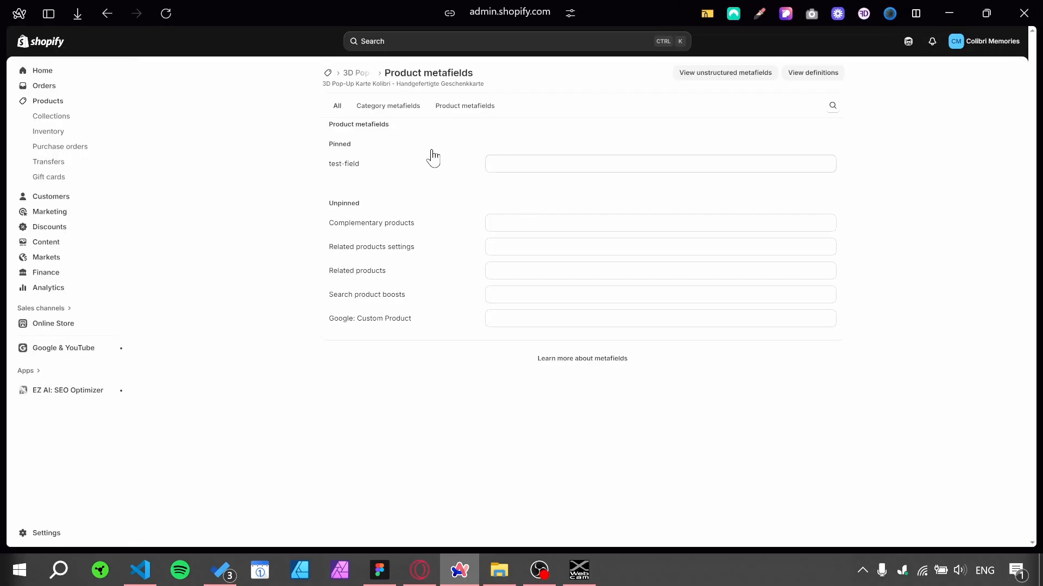
- Return to the product page, fill the test-field metafield with "Playing tennis is rough" and save the product
key(alt+Left)
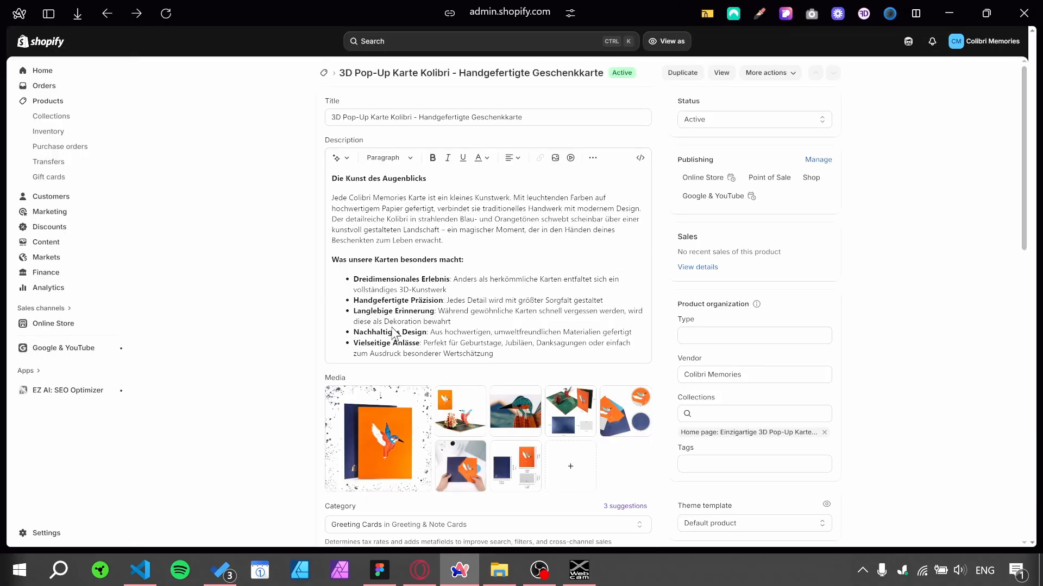
scroll(350, 407, down, 13)
click(479, 383)
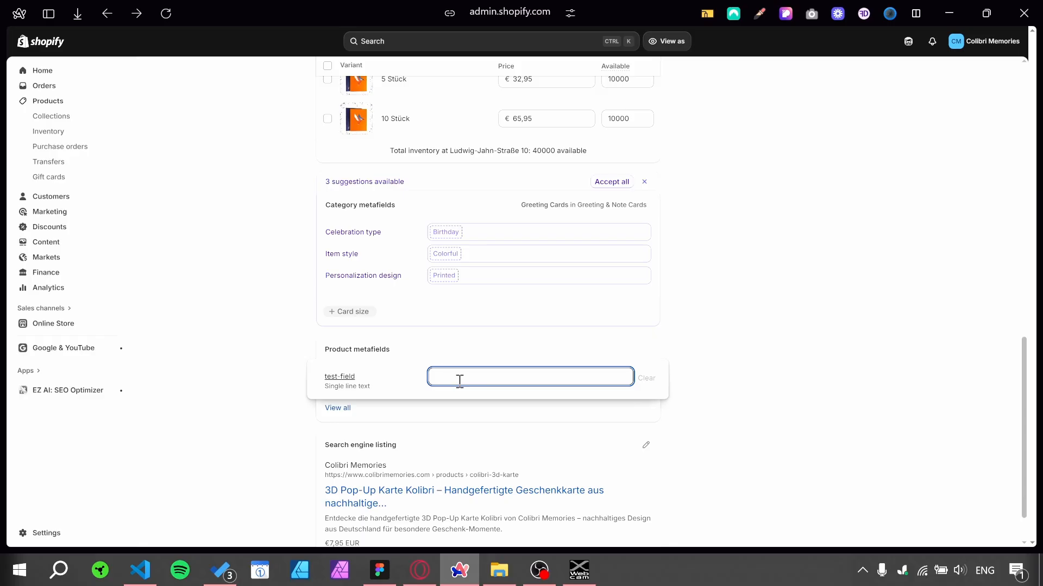
text(Playing tennis is rough)
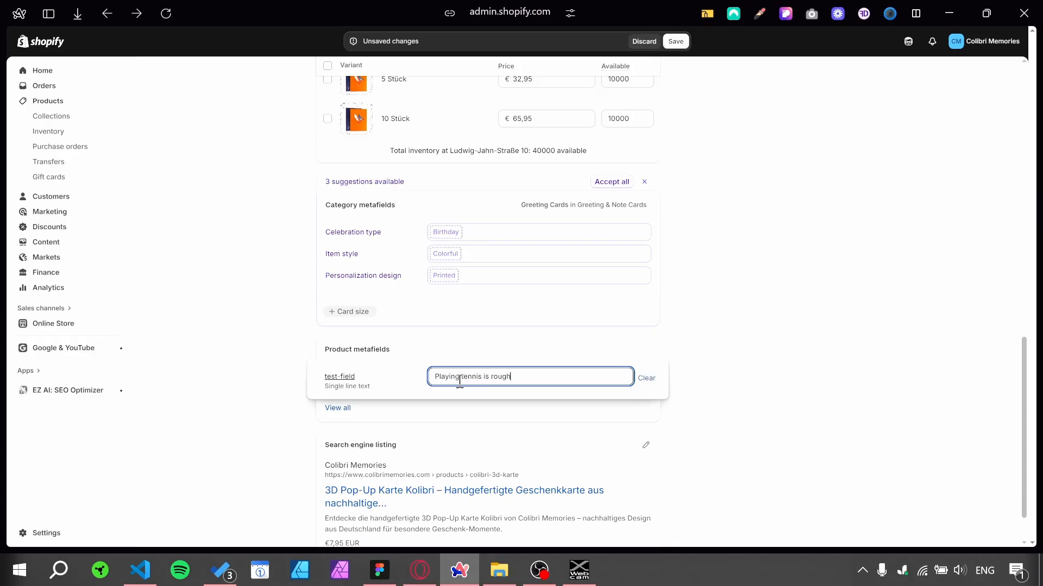
key(Tab)
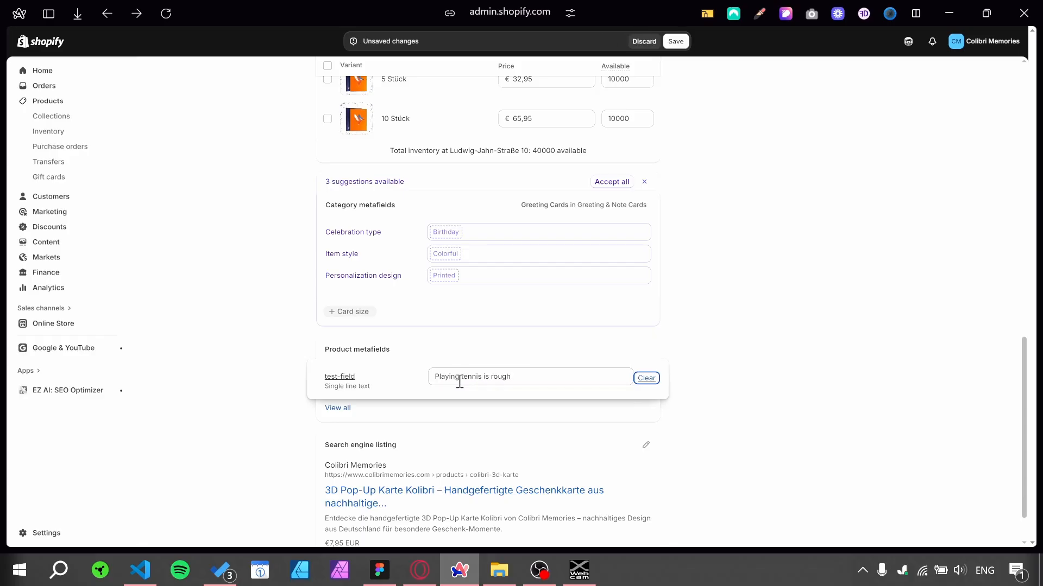
click(725, 352)
click(674, 42)
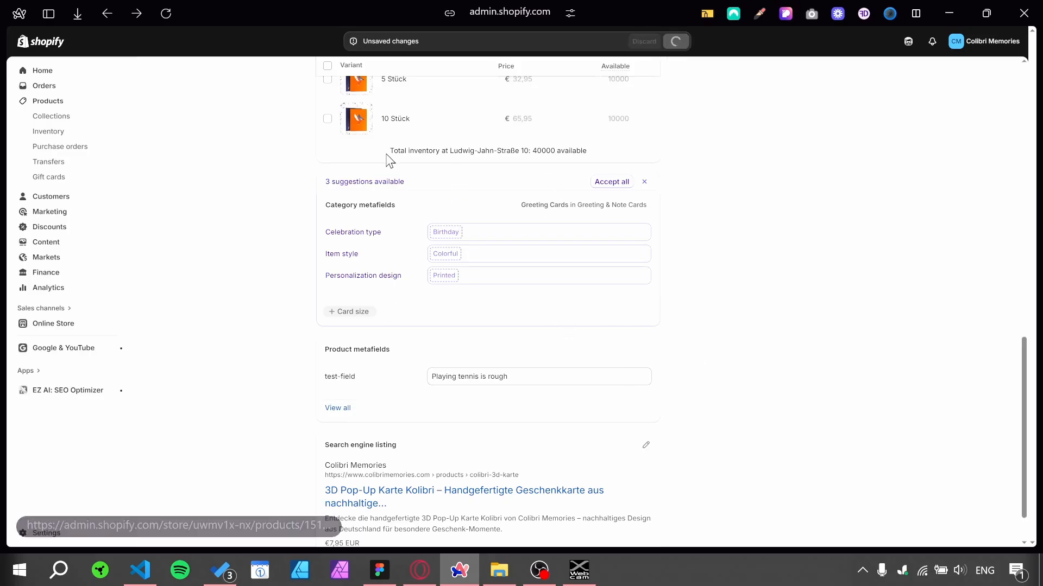
mouse_move(15, 354)
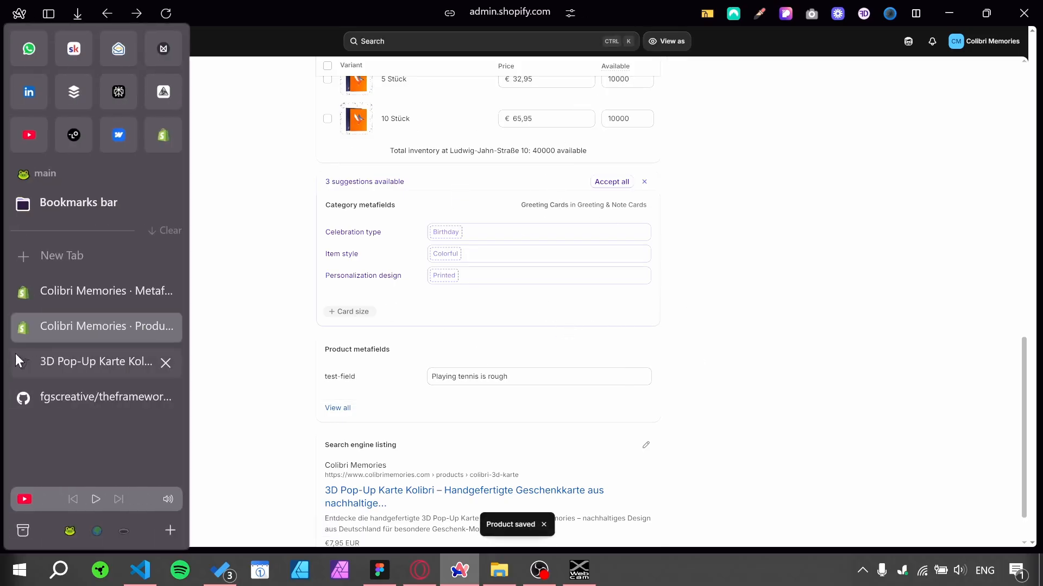
click(163, 135)
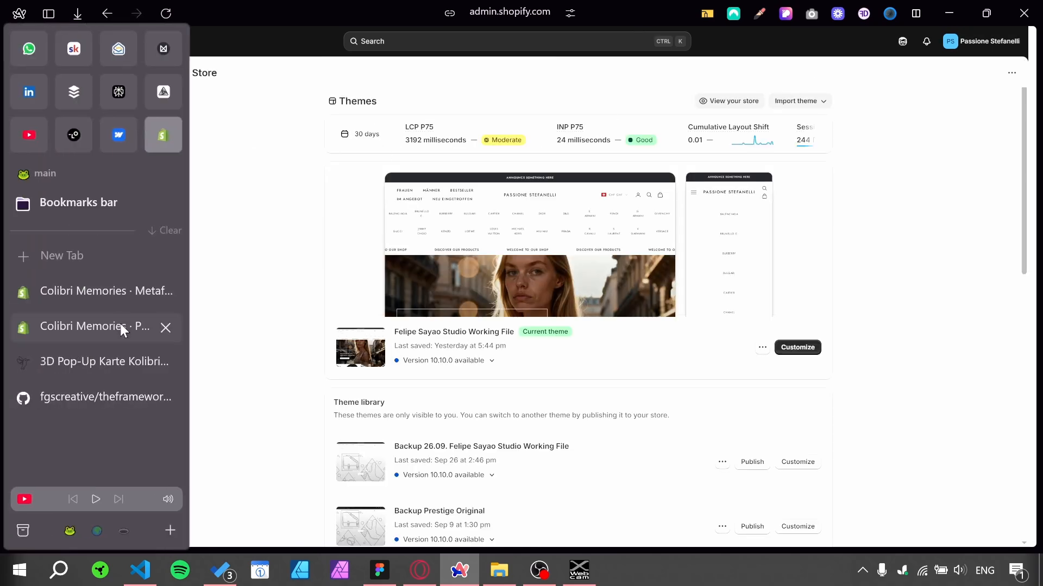
click(106, 301)
mouse_move(14, 309)
click(77, 322)
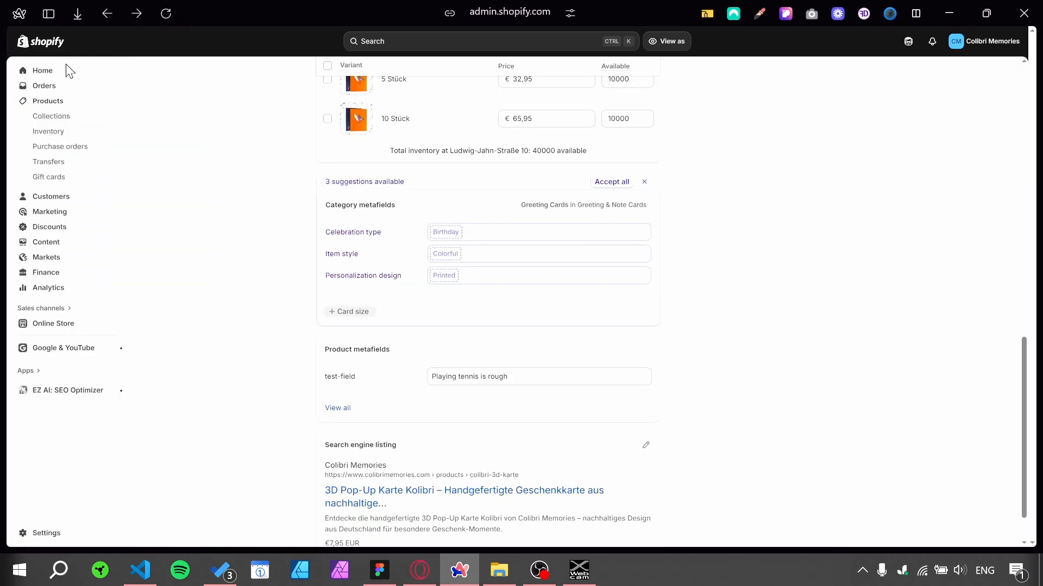
- Open the store admin home in a new tab placed first in the tab list, and customize the current Online Store theme
middle_click(53, 74)
mouse_move(112, 338)
drag(82, 360, 82, 272)
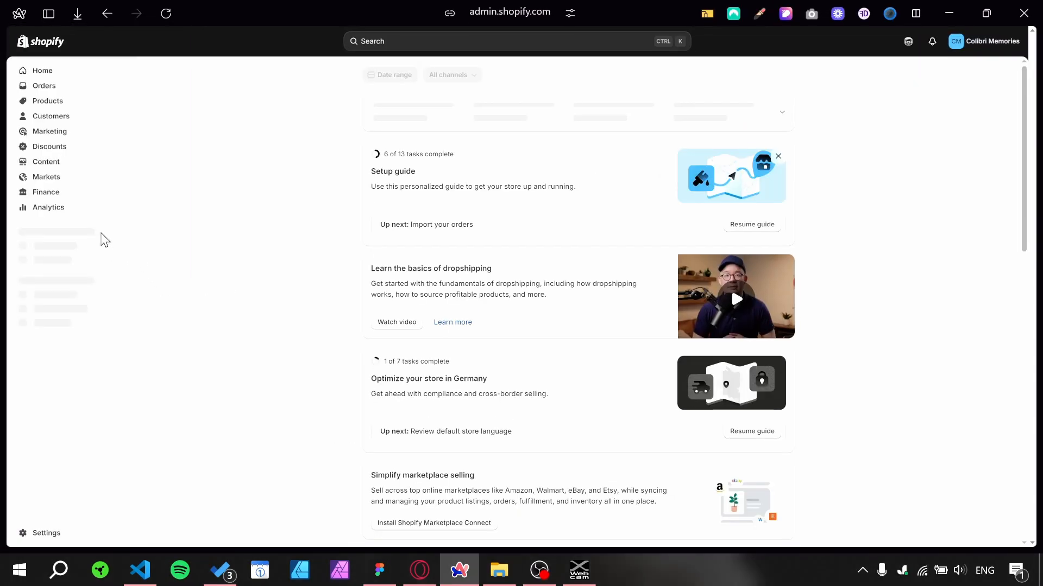
click(59, 244)
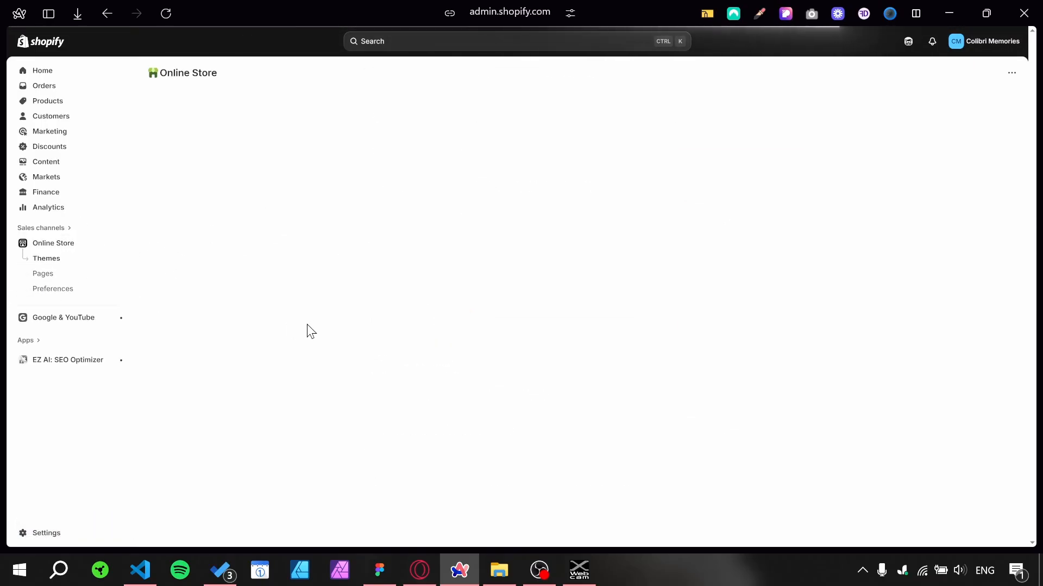
click(819, 350)
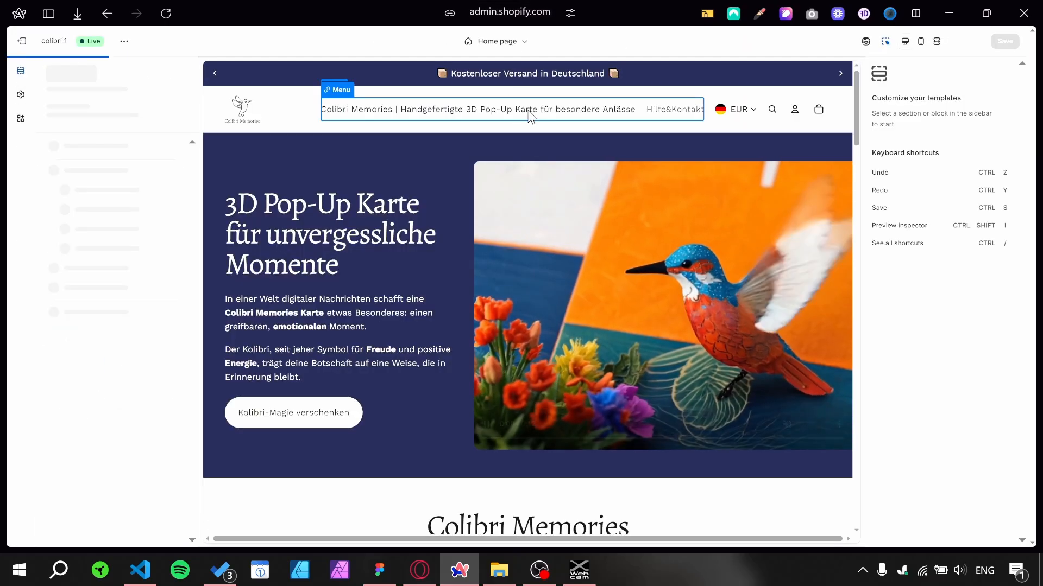
- Go to the 3D Pop-Up Karte Kolibri product page in the theme preview, show it fullscreen and accept the cookie notice
click(522, 115)
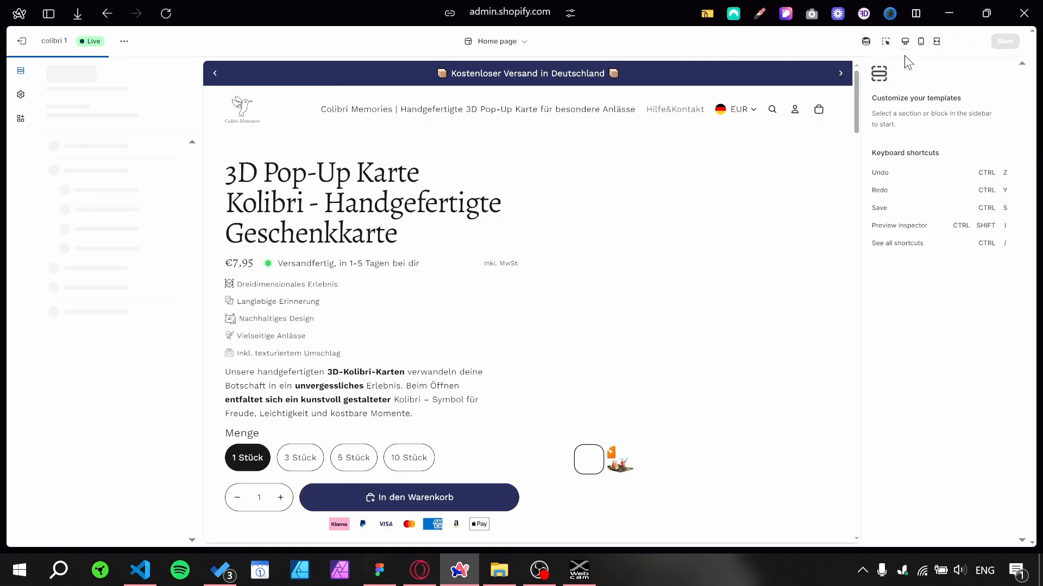
click(936, 41)
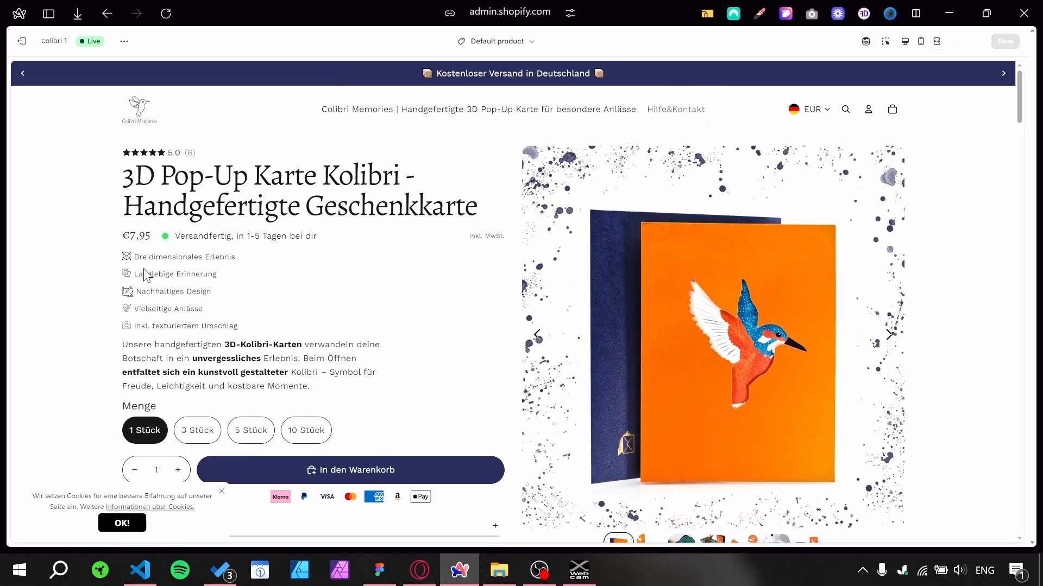
click(118, 524)
scroll(293, 442, down, 3)
- Move the product admin tab directly below the theme editor tab and return to the theme editor
mouse_move(74, 429)
click(71, 325)
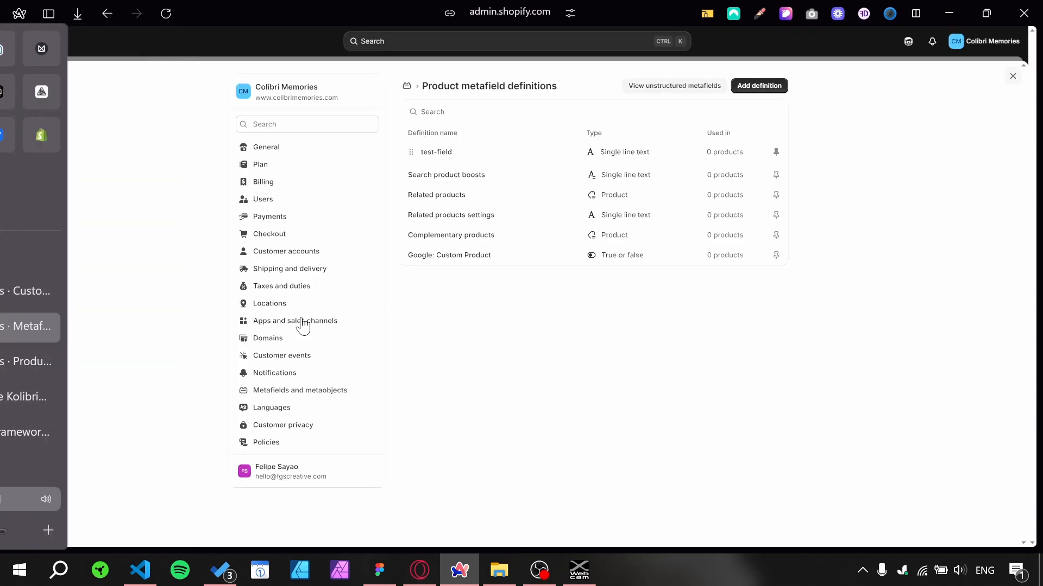
click(79, 362)
drag(69, 349, 48, 310)
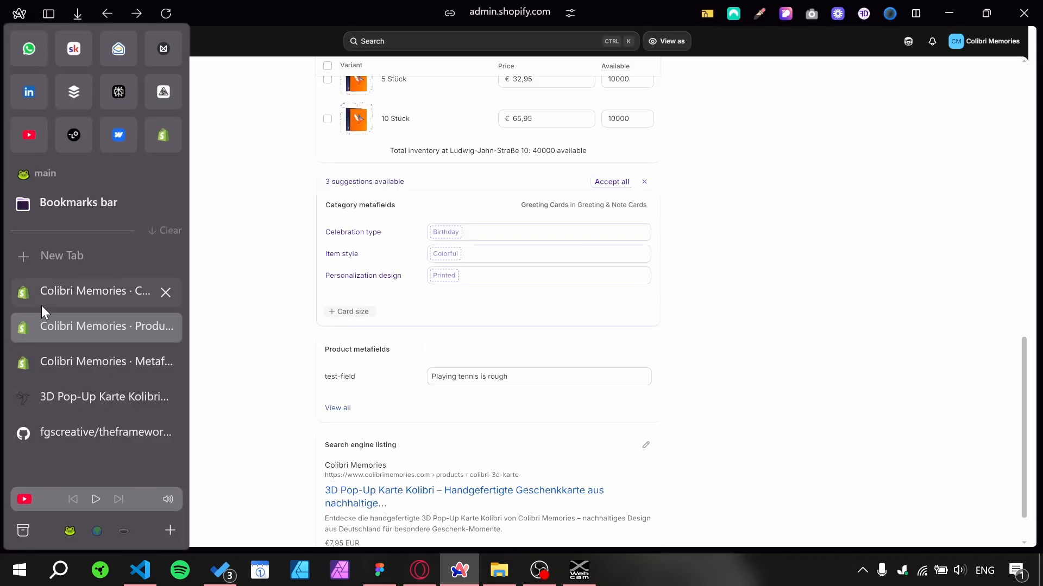
click(38, 297)
- Examine the sections of the default product template in the fullscreen preview
scroll(390, 181, down, 10)
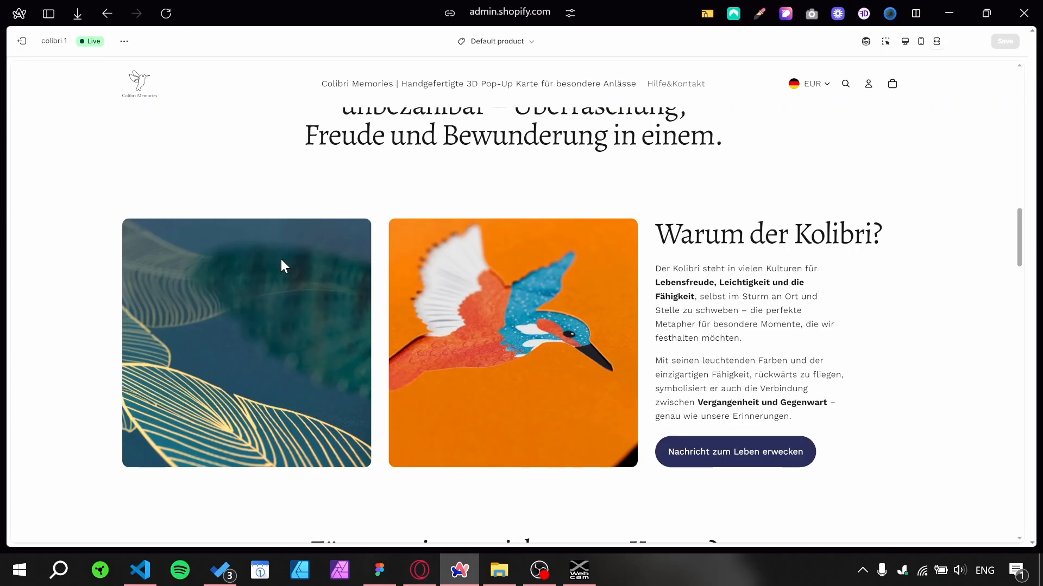
scroll(292, 255, down, 20)
scroll(310, 360, down, 5)
scroll(326, 372, up, 20)
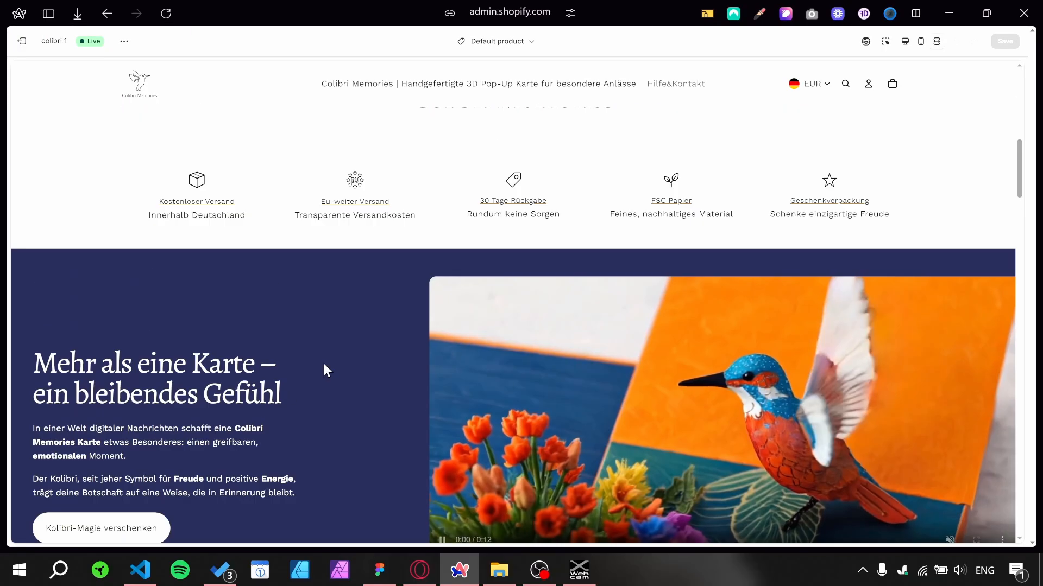
scroll(324, 371, up, 10)
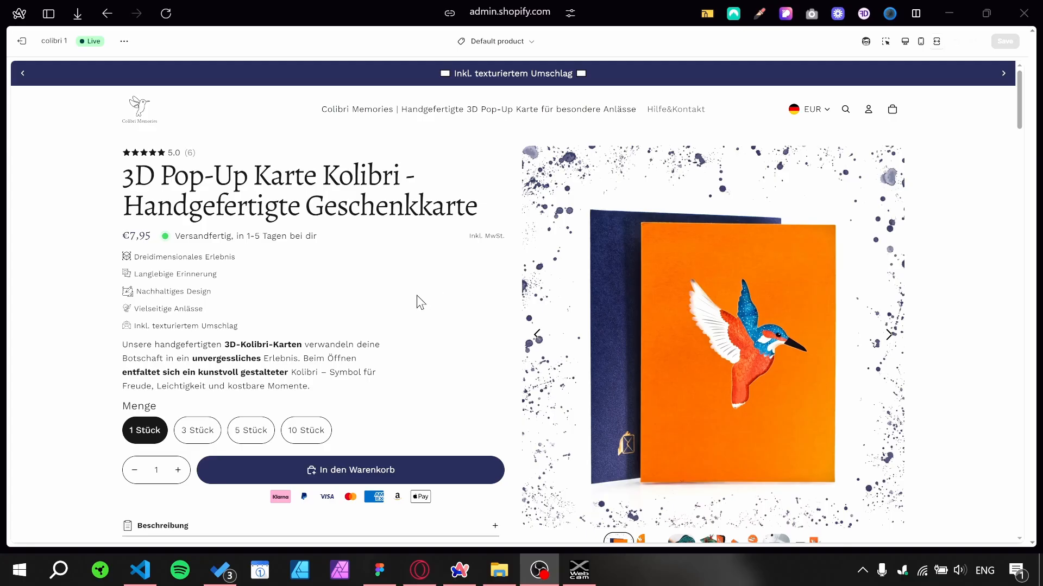
- Return to the desktop preview with the section list, expand the product top infos group and delete the Star Rating block
click(909, 44)
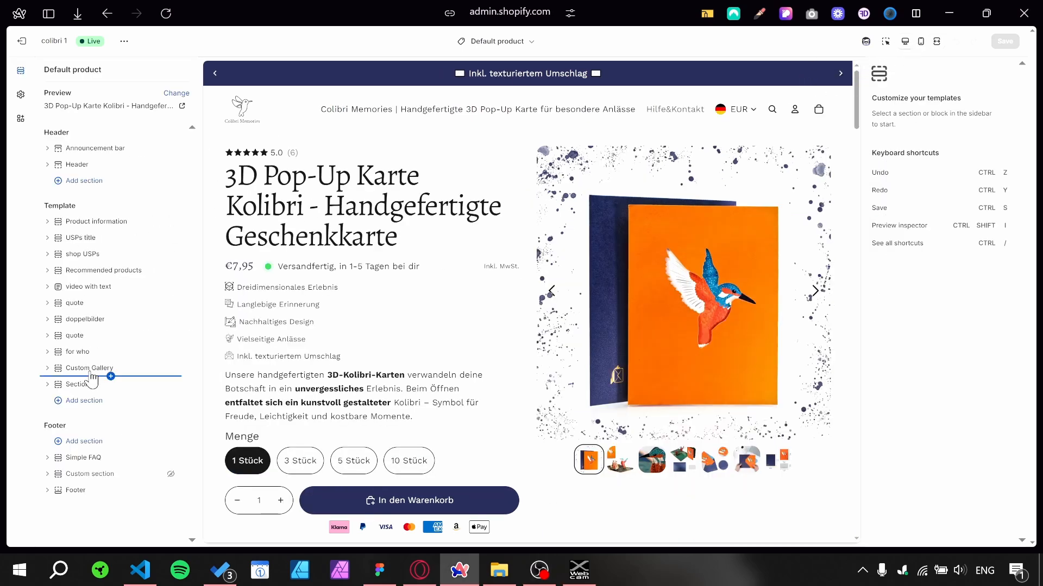
click(47, 222)
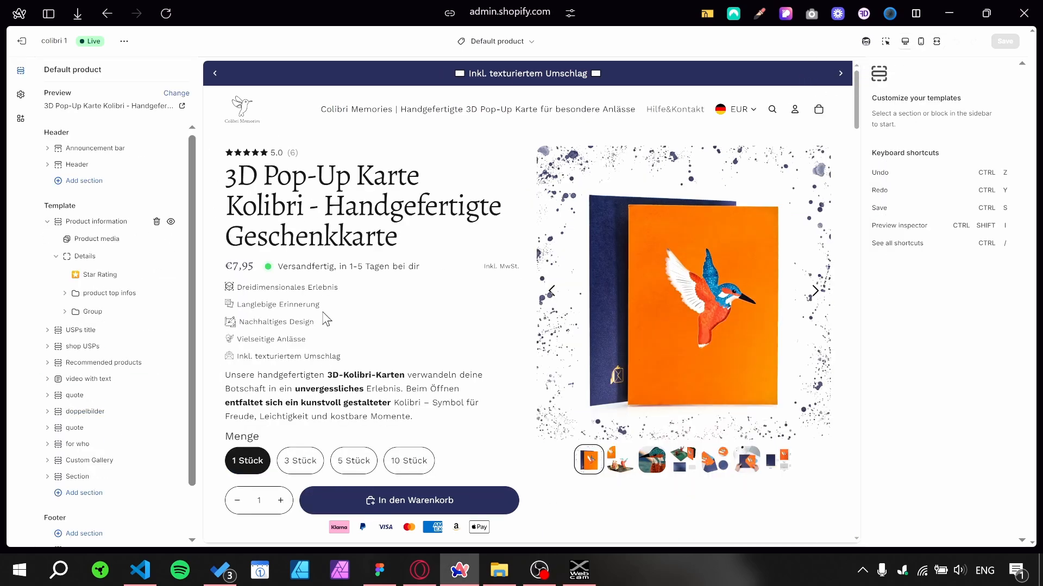
click(99, 296)
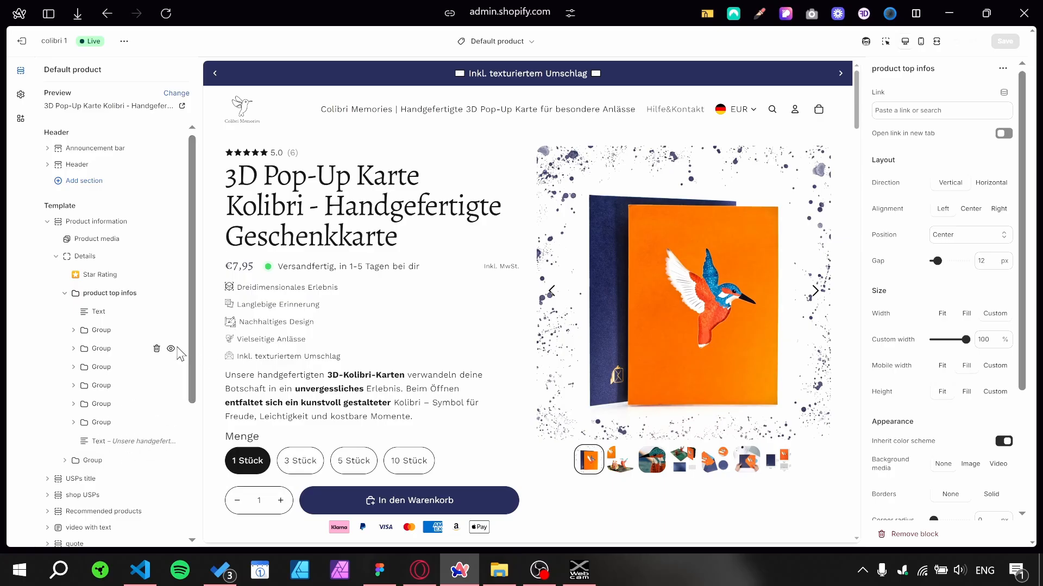
scroll(248, 326, down, 3)
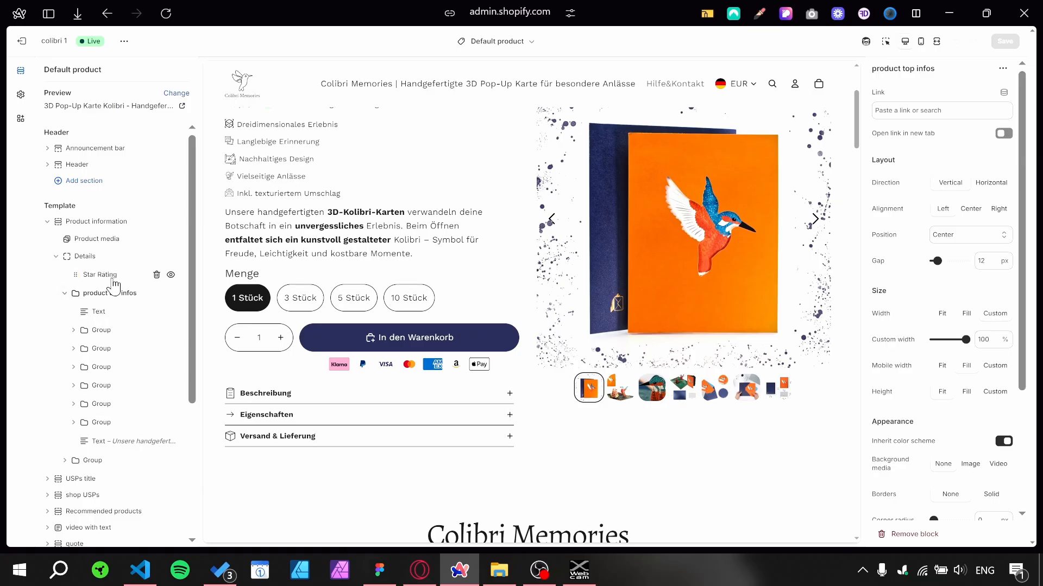
click(157, 275)
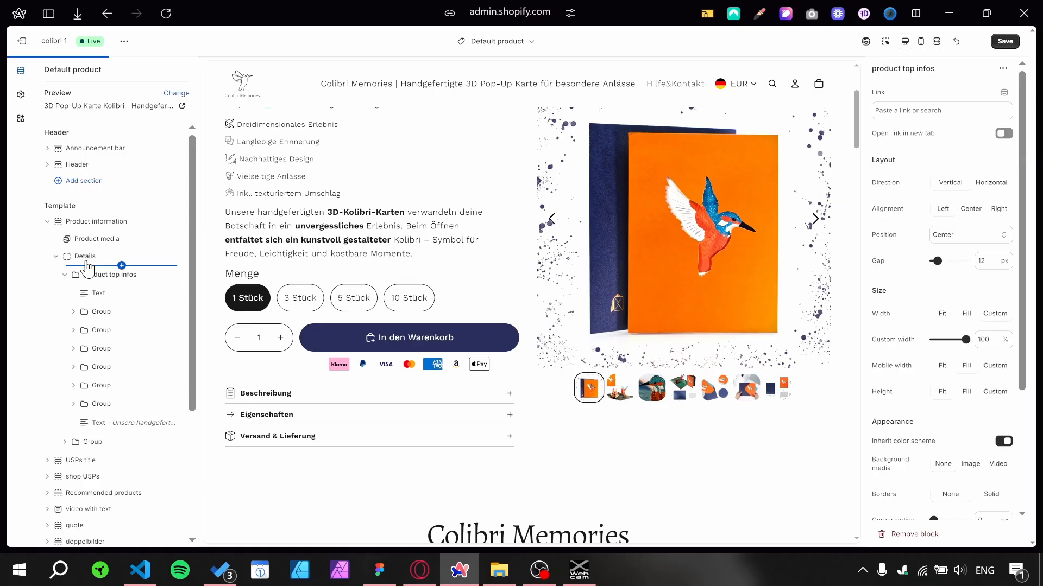
- Inspect how the existing Text block in product top infos displays the product title
mouse_move(113, 268)
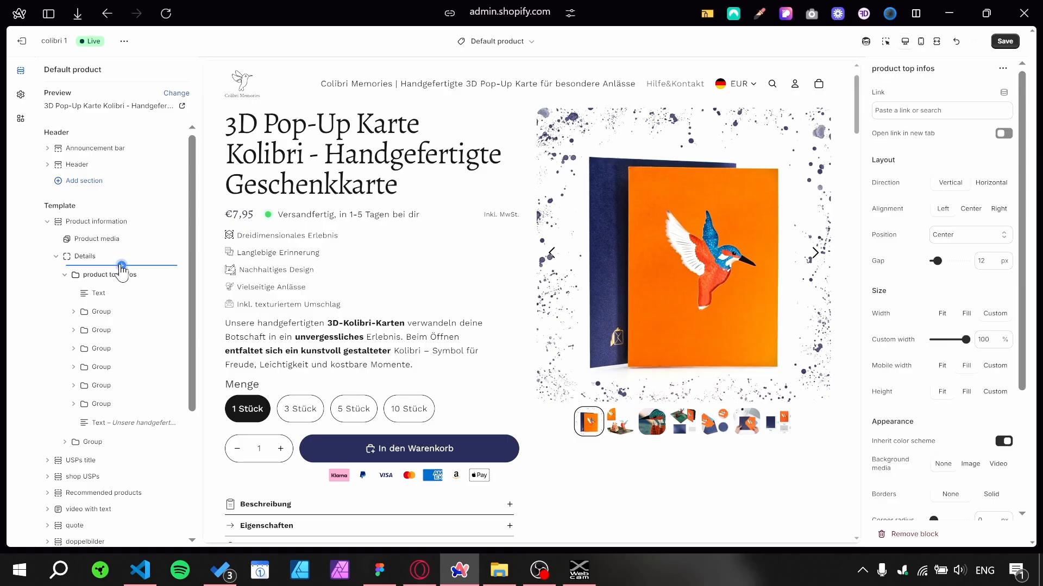
click(111, 296)
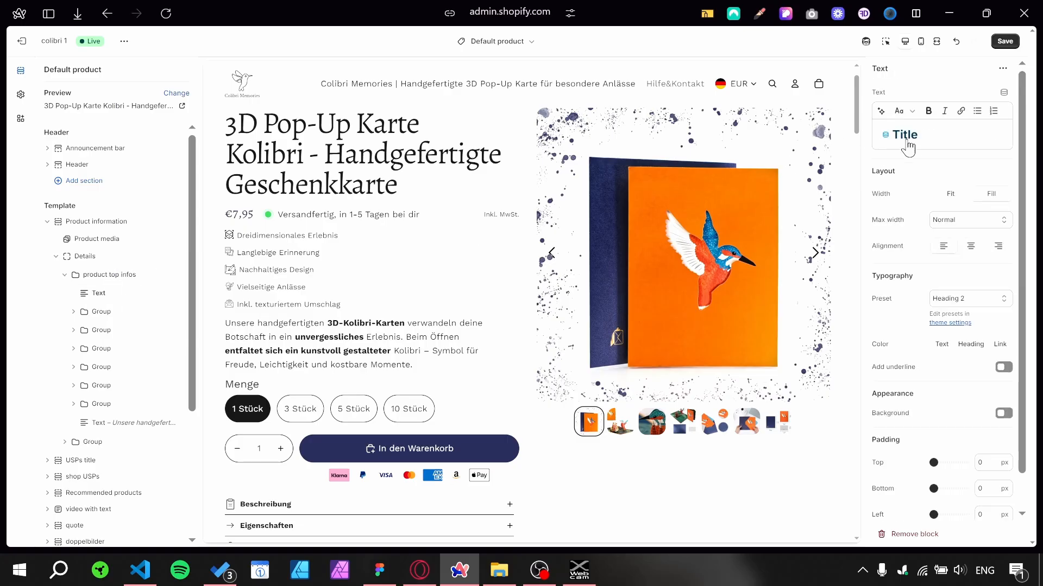
drag(232, 127, 397, 186)
click(395, 186)
- Add a Text block above the title block in the product top infos group
click(126, 284)
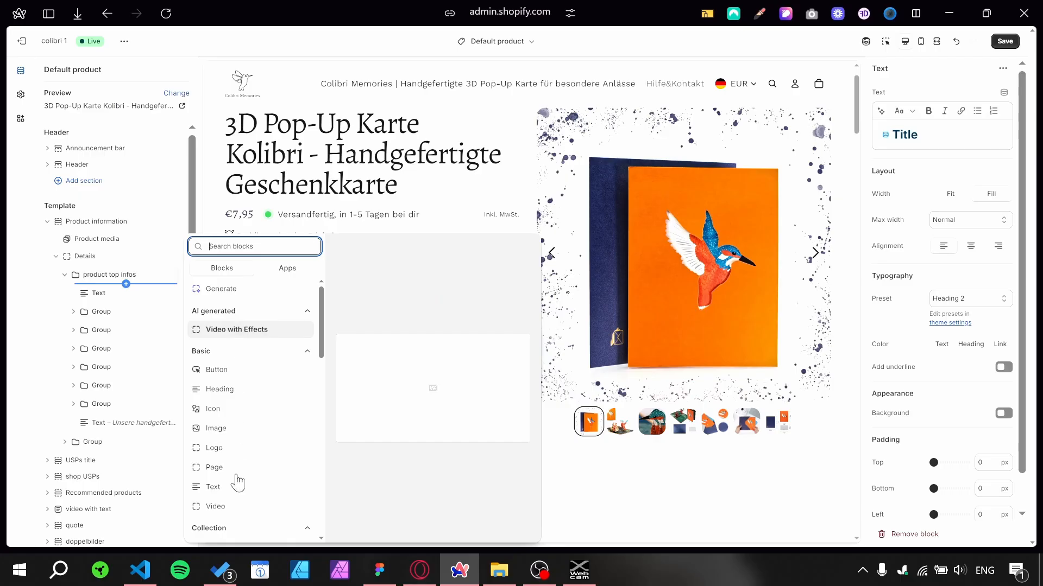
scroll(261, 467, down, 3)
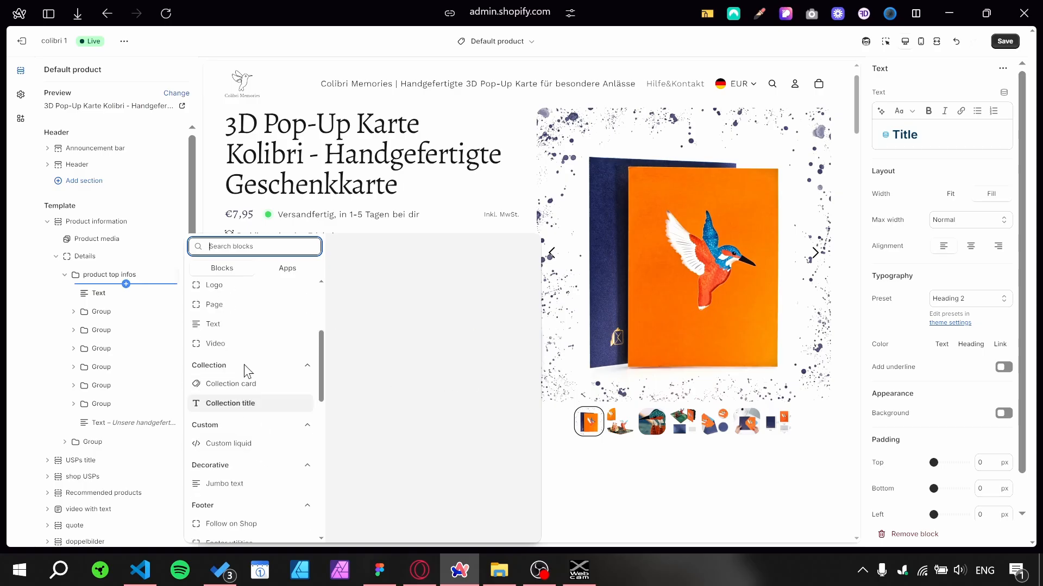
click(223, 331)
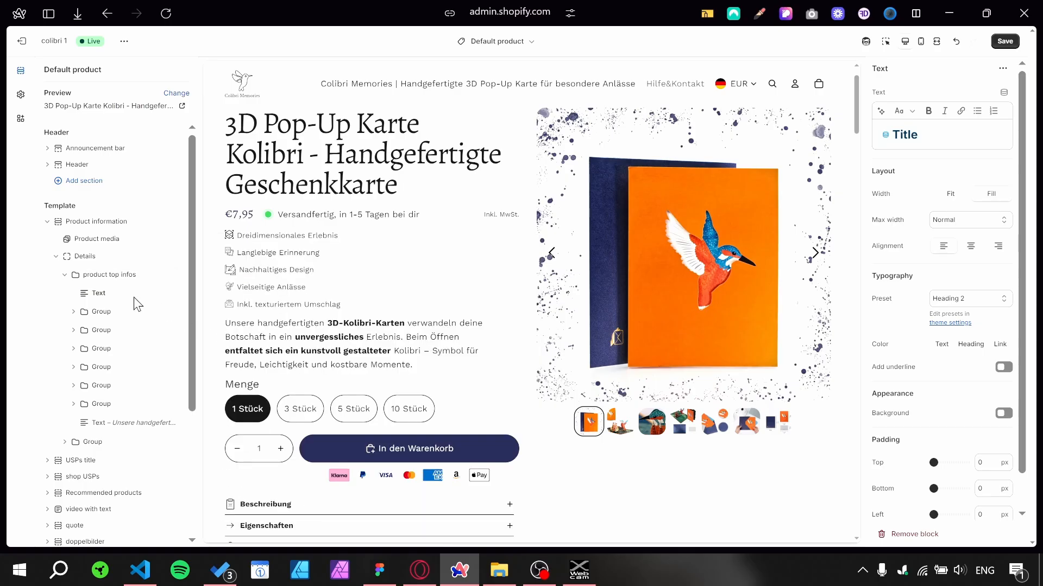
- Clear the new text block's default text and connect it to the product's test-field metafield
click(881, 145)
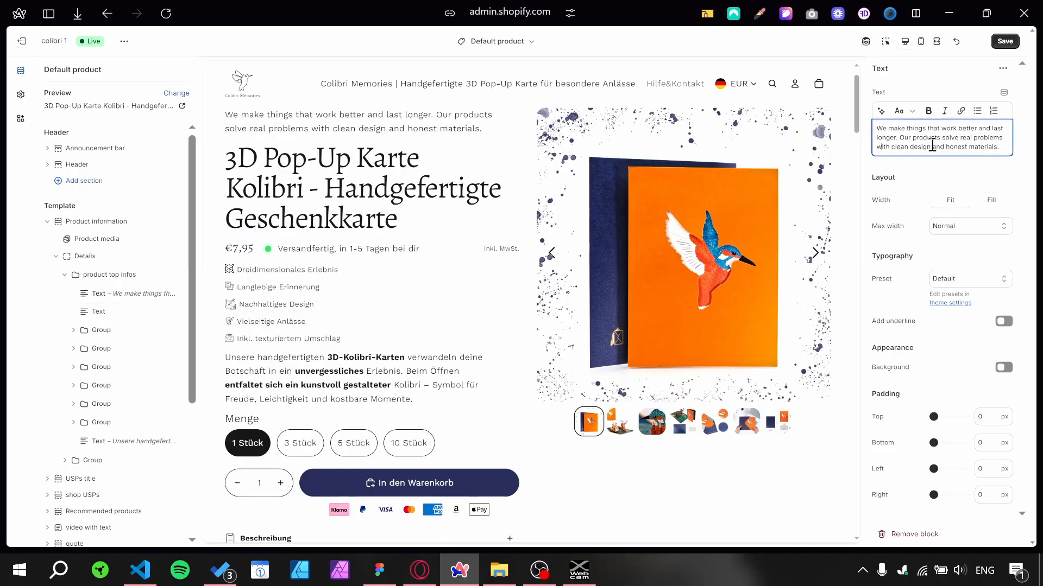
drag(1006, 151, 873, 127)
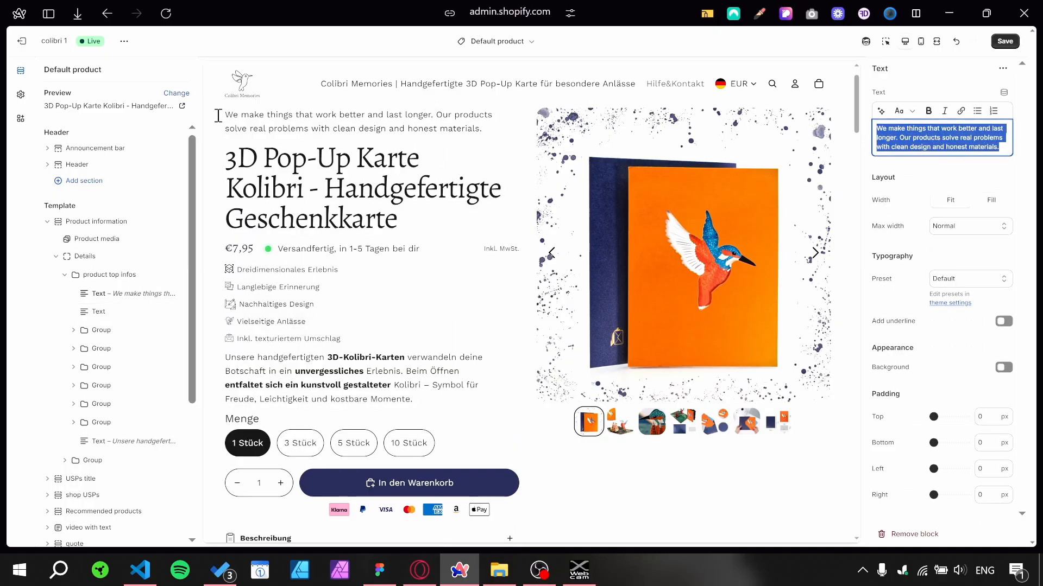
drag(228, 117, 405, 131)
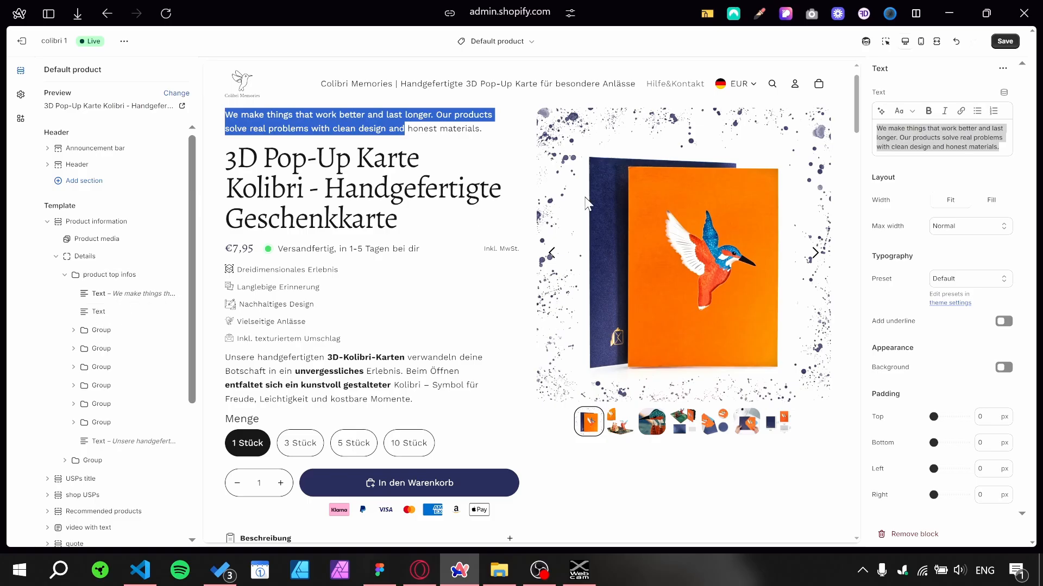
double_click(919, 138)
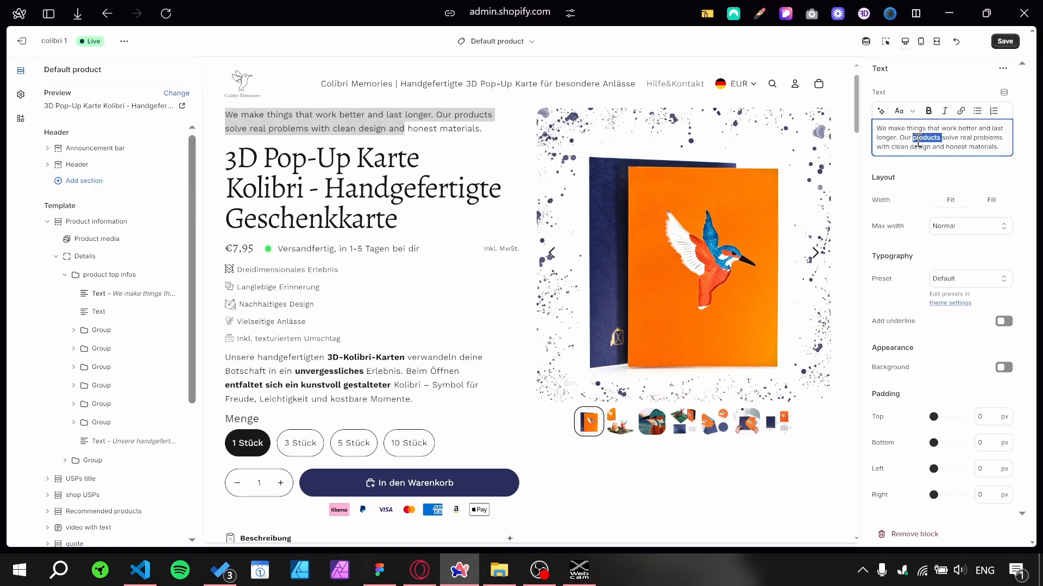
key(ctrl+a)
key(BackSpace)
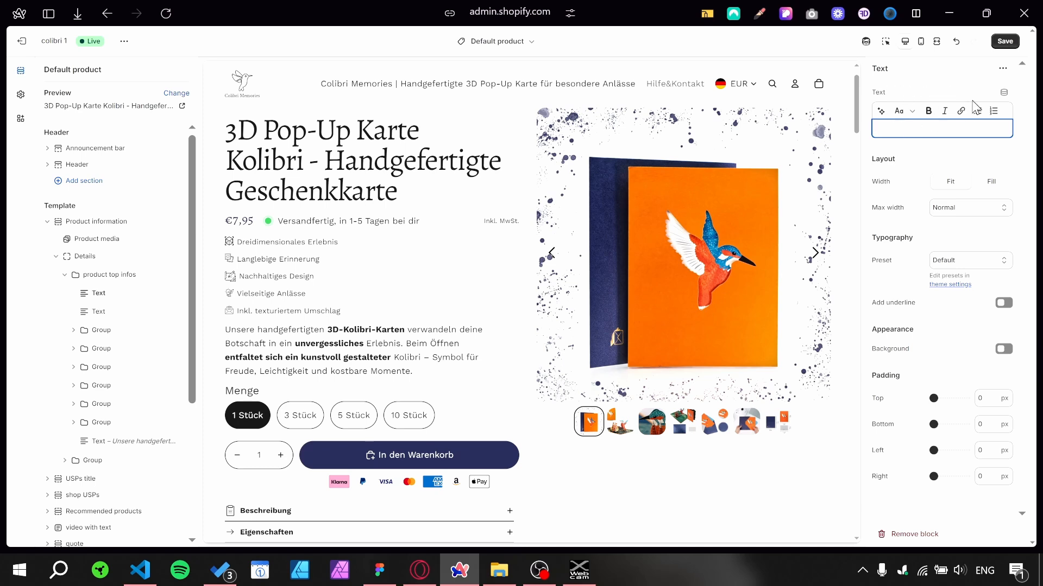
click(1004, 95)
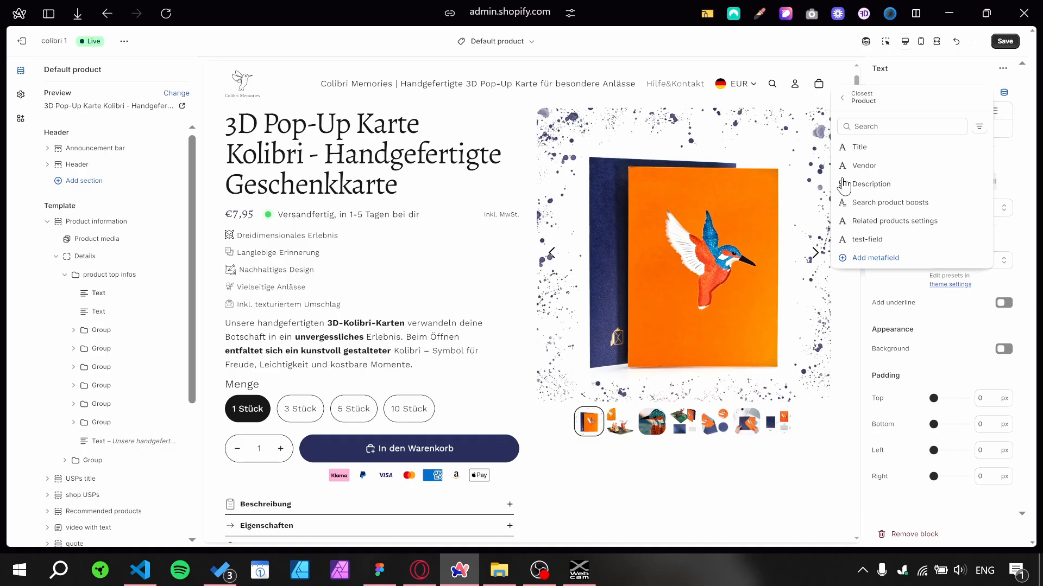
click(868, 240)
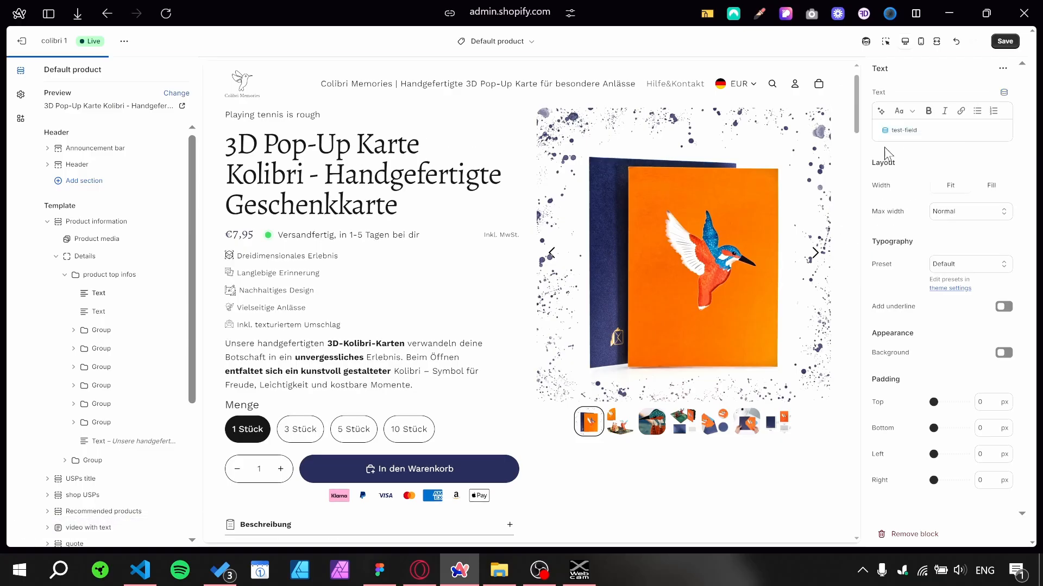
- Examine how the connected test-field text displays above the product title in the product page preview
drag(228, 115, 348, 118)
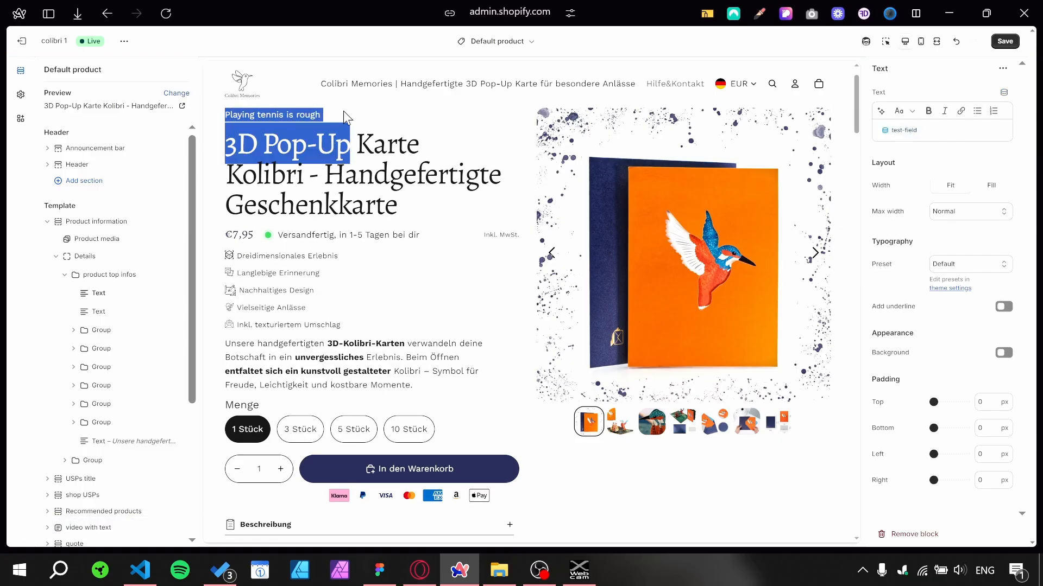
click(339, 182)
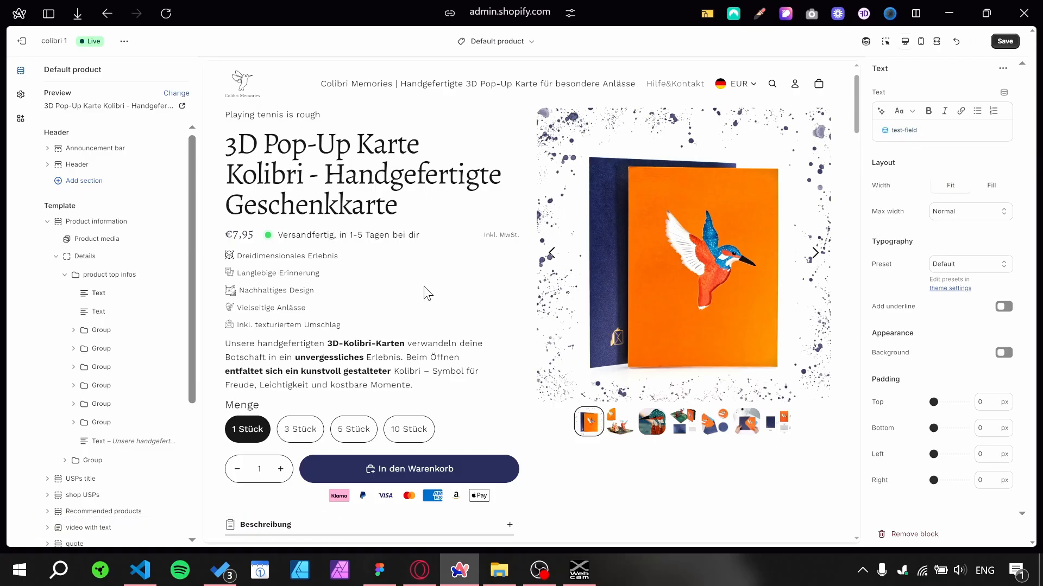
scroll(428, 305, down, 5)
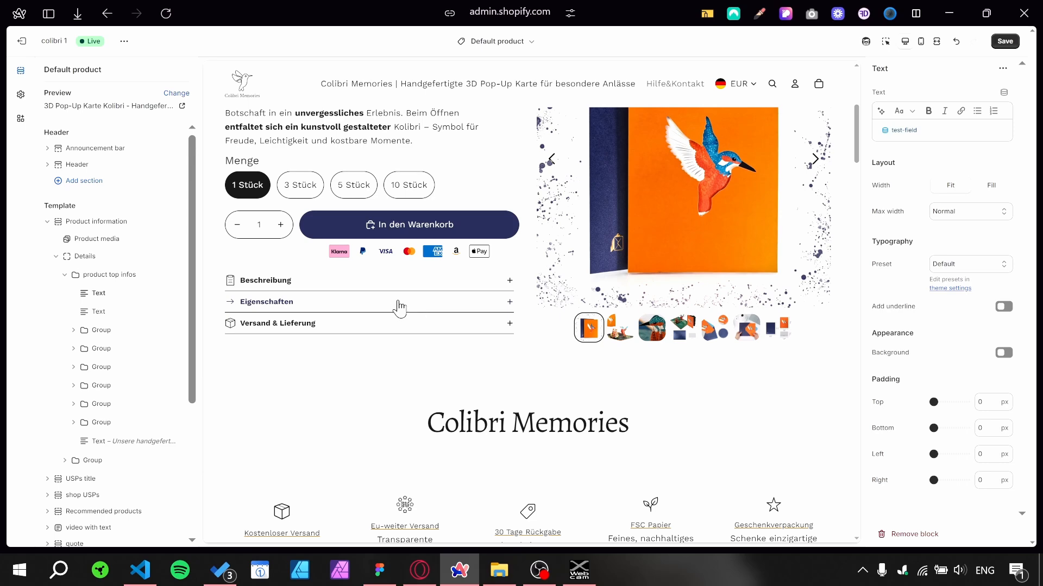
scroll(401, 308, up, 5)
drag(223, 153, 379, 163)
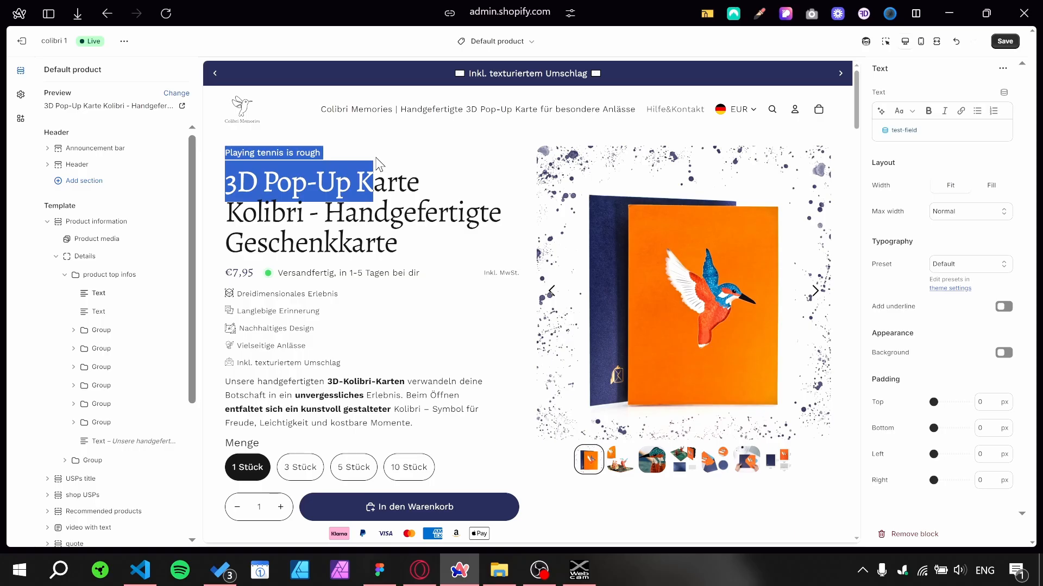
click(371, 254)
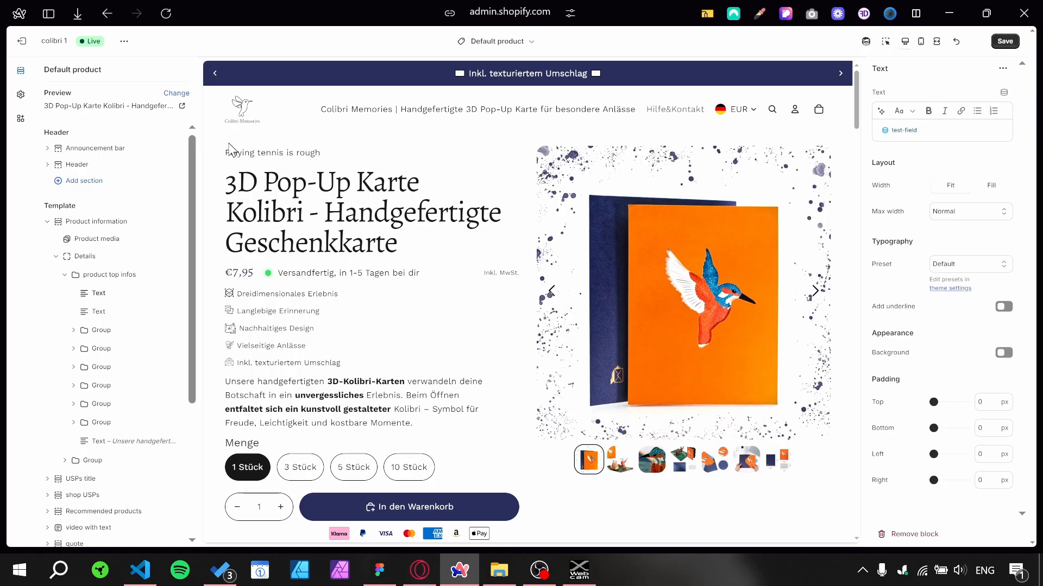
drag(217, 152, 322, 153)
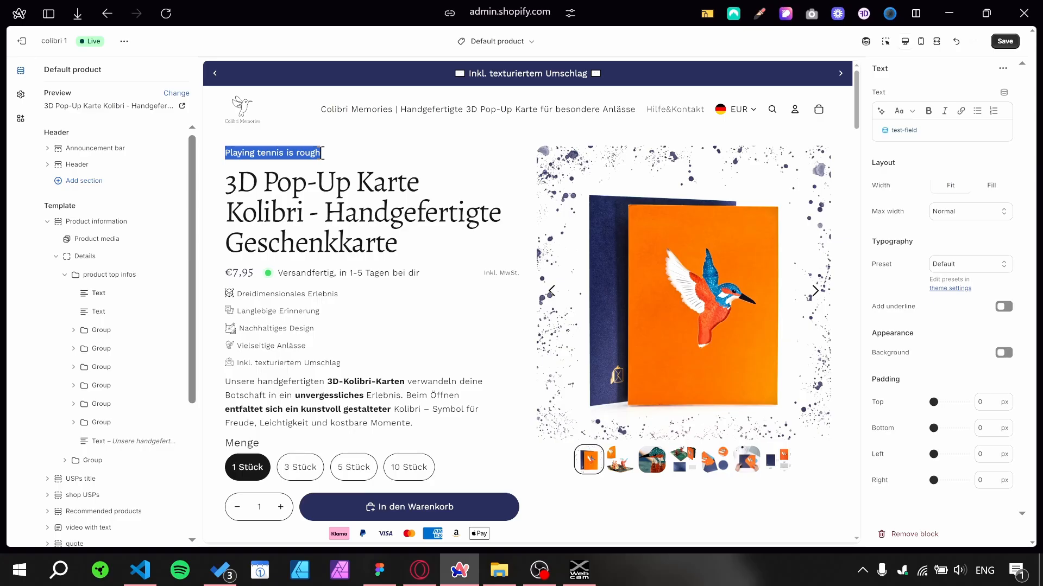
click(324, 315)
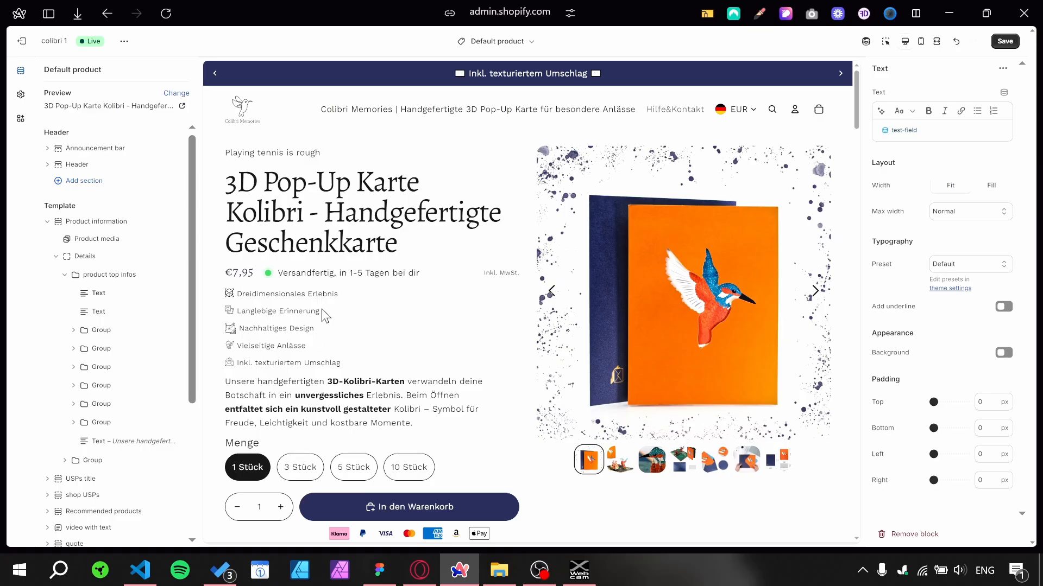
scroll(324, 315, down, 3)
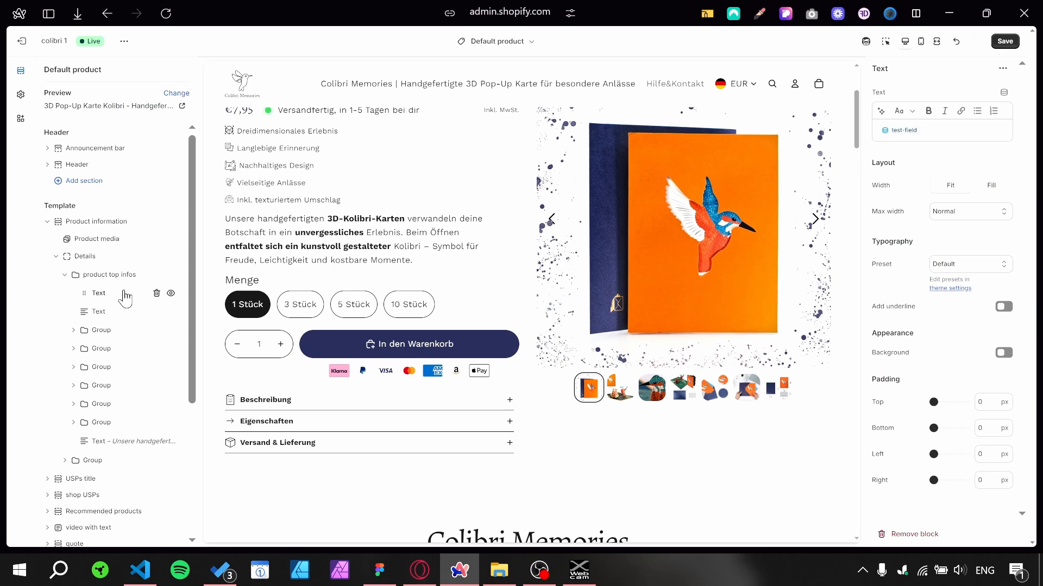
- Undo the recent text block and Star Rating changes, and locate the quote heading further down the product page preview
click(955, 43)
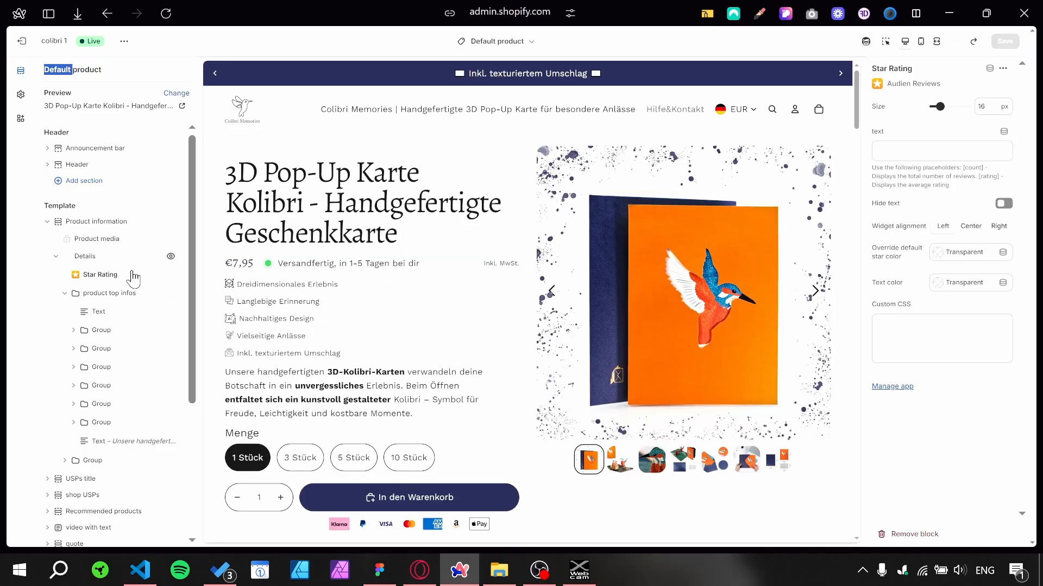
scroll(155, 283, down, 3)
scroll(374, 285, down, 10)
scroll(383, 281, up, 2)
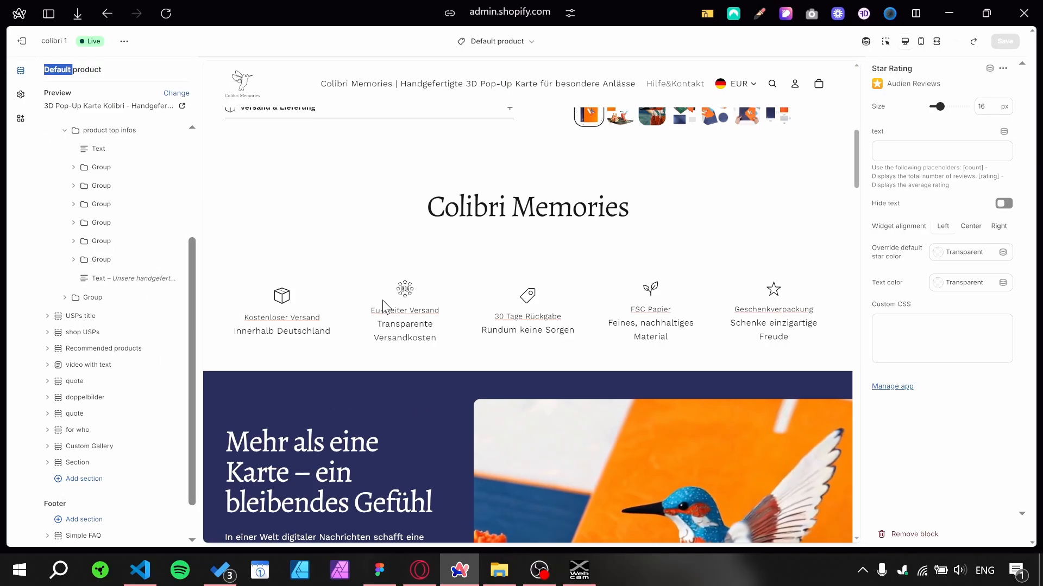
scroll(518, 276, down, 9)
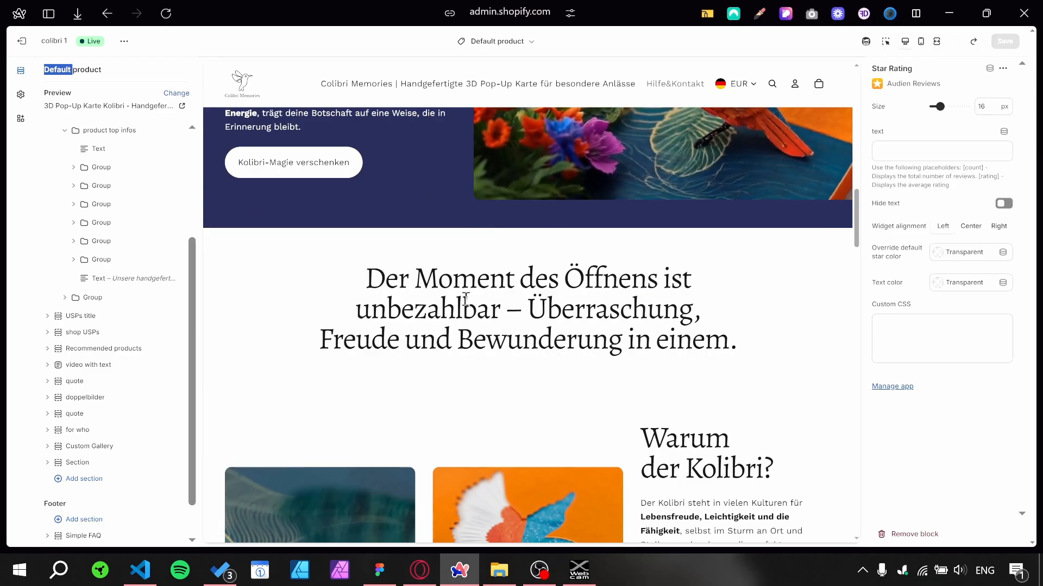
drag(355, 283, 752, 337)
click(281, 258)
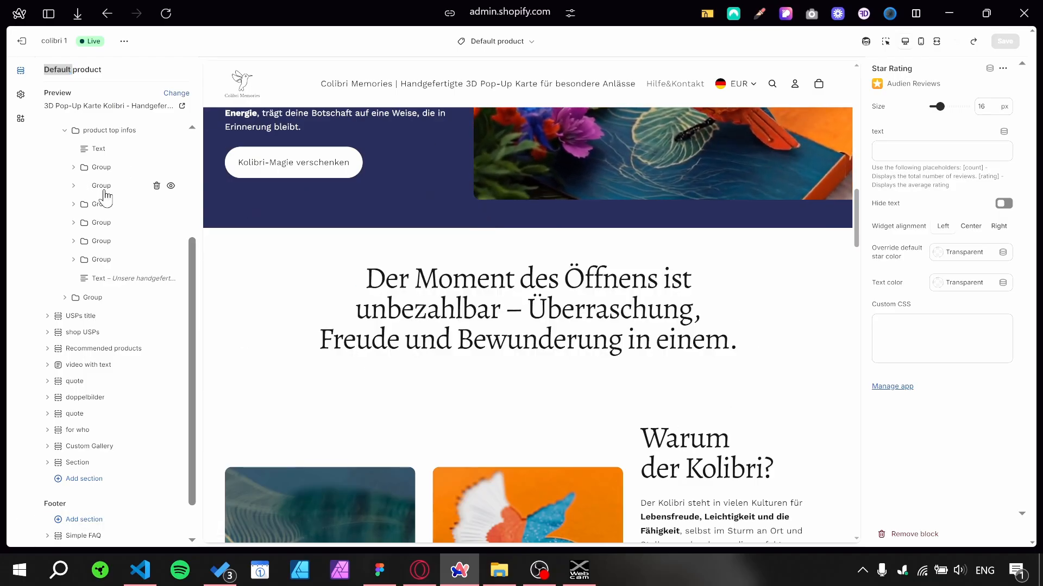
- Collapse the Details block and Product information section, and open the quote section containing "Der Moment des Öffnens"
scroll(118, 186, up, 3)
click(55, 257)
click(48, 222)
drag(400, 272, 659, 347)
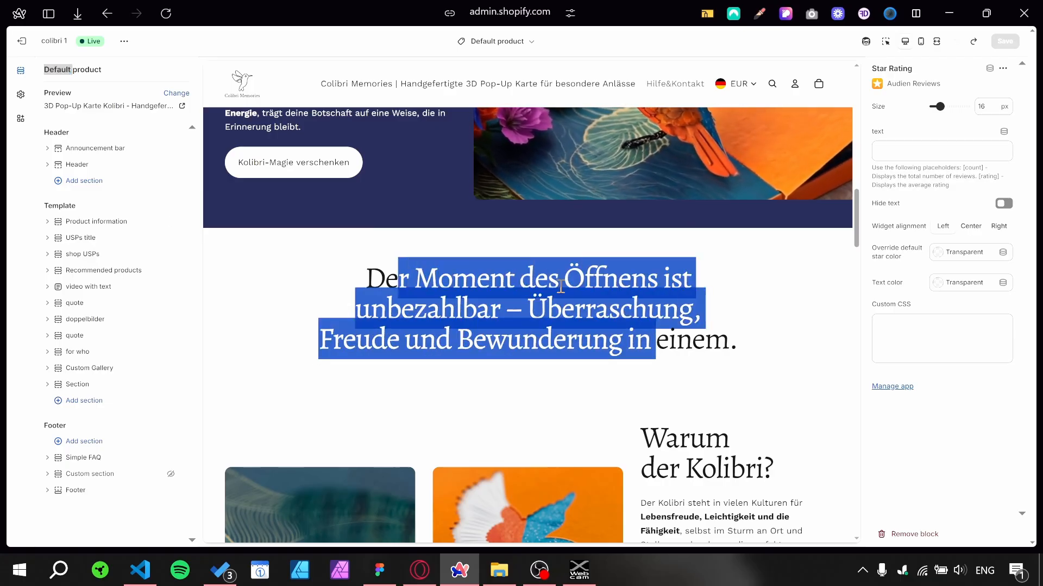
click(76, 303)
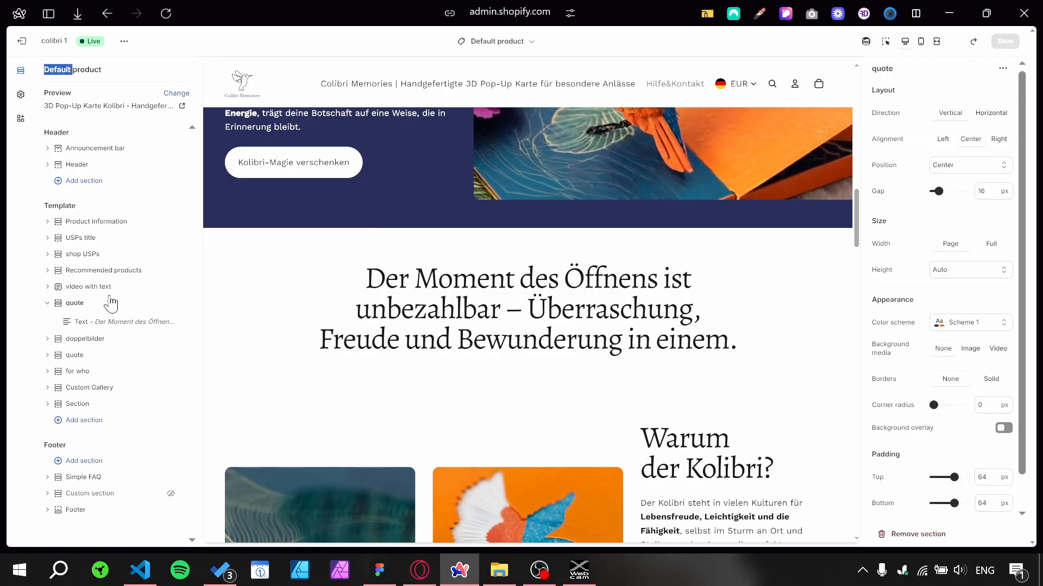
- Add a Text block below the existing text in the first quote section
drag(120, 323, 119, 338)
click(118, 331)
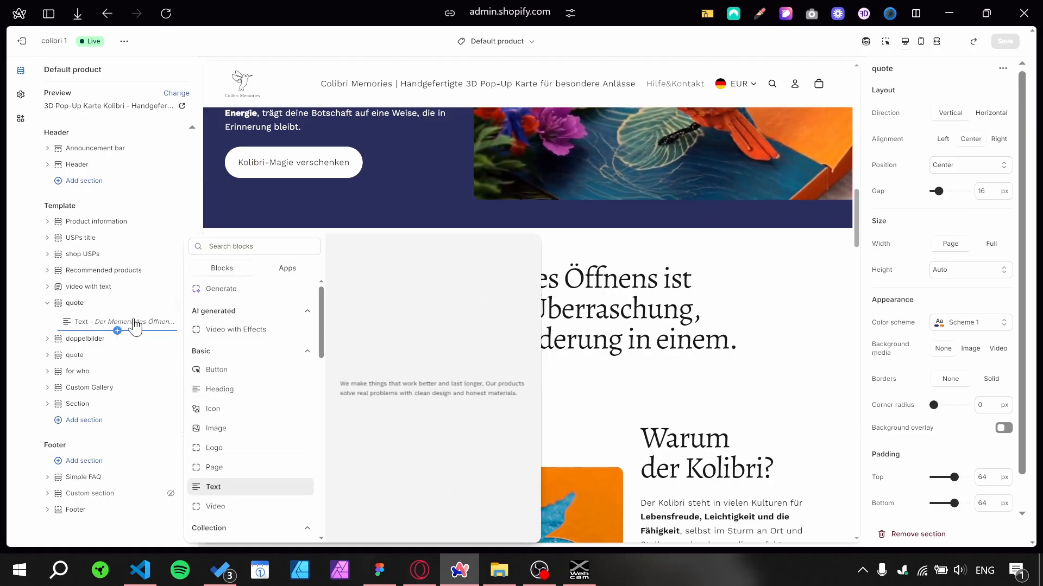
click(214, 487)
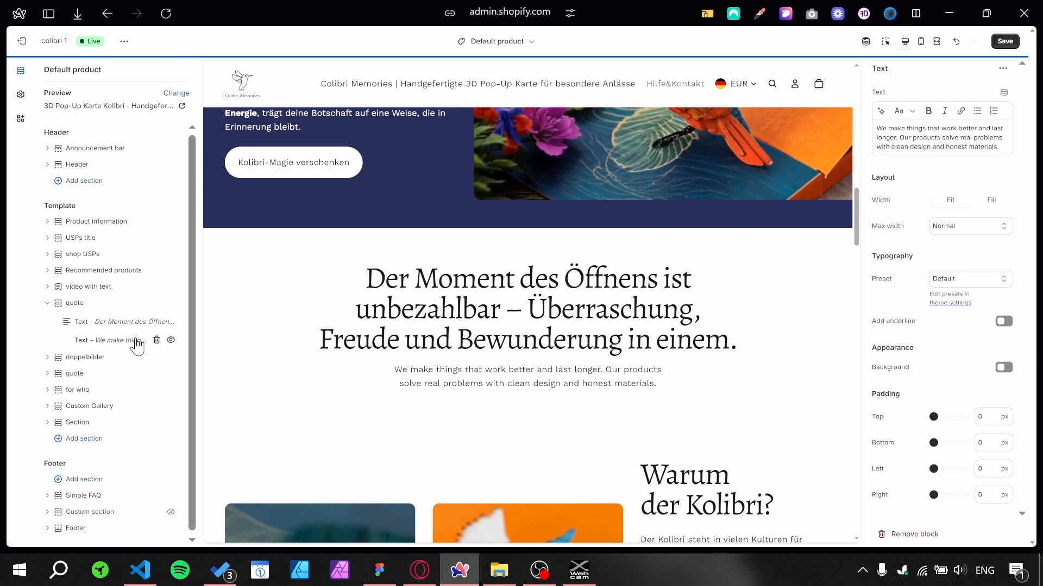
- Clear the new quote text block's default text and connect it to the product's test-field metafield
triple_click(944, 139)
key(BackSpace)
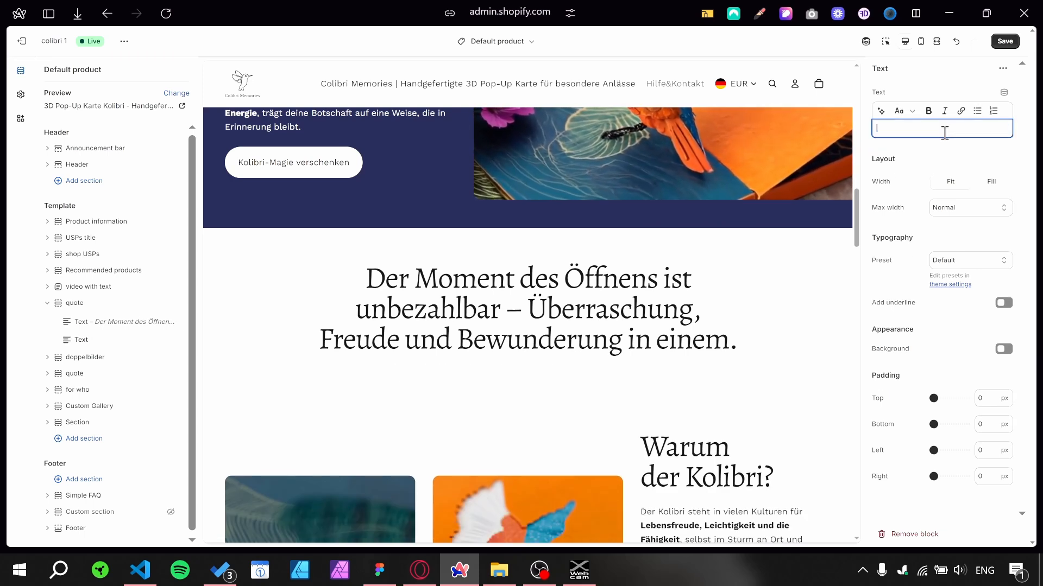
click(1003, 92)
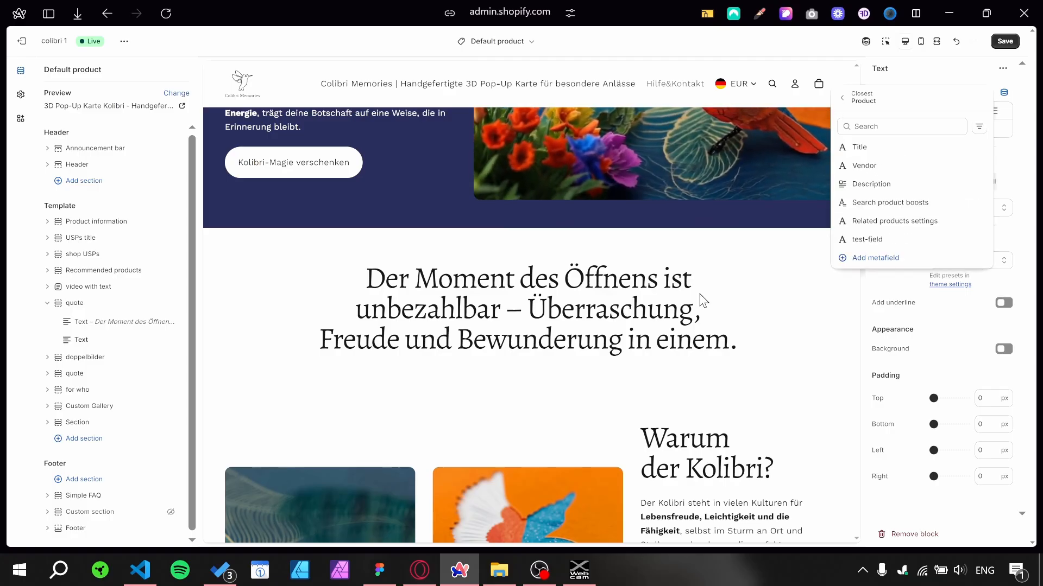
click(867, 239)
mouse_move(456, 367)
mouse_down()
mouse_move(601, 376)
mouse_move(474, 372)
mouse_up()
click(480, 374)
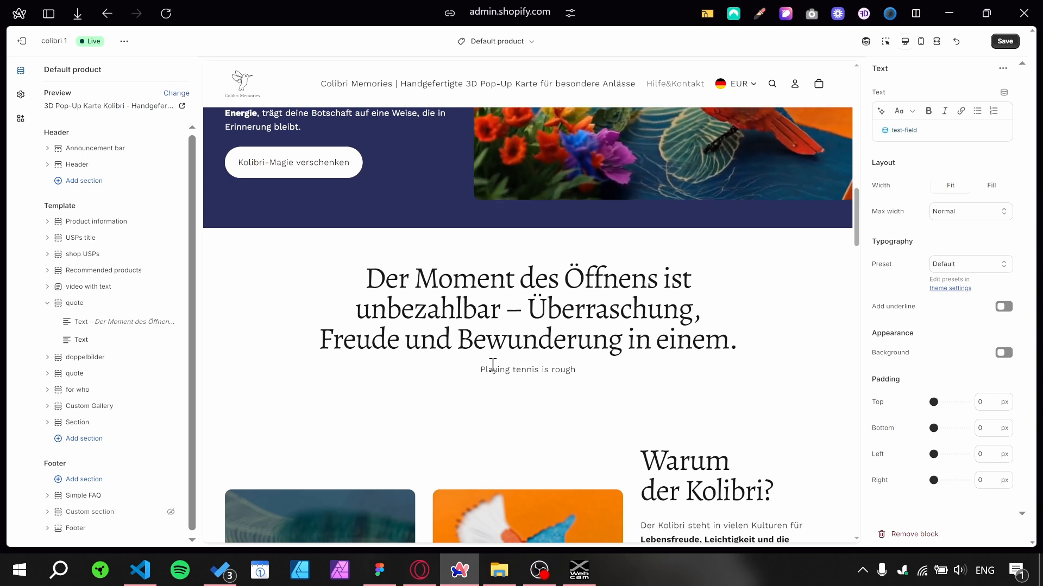
- Go to the product's admin page and start duplicating it with the title "3D Pop-Up Karte Kolibri - Mambo Nr. 5"
mouse_move(3, 356)
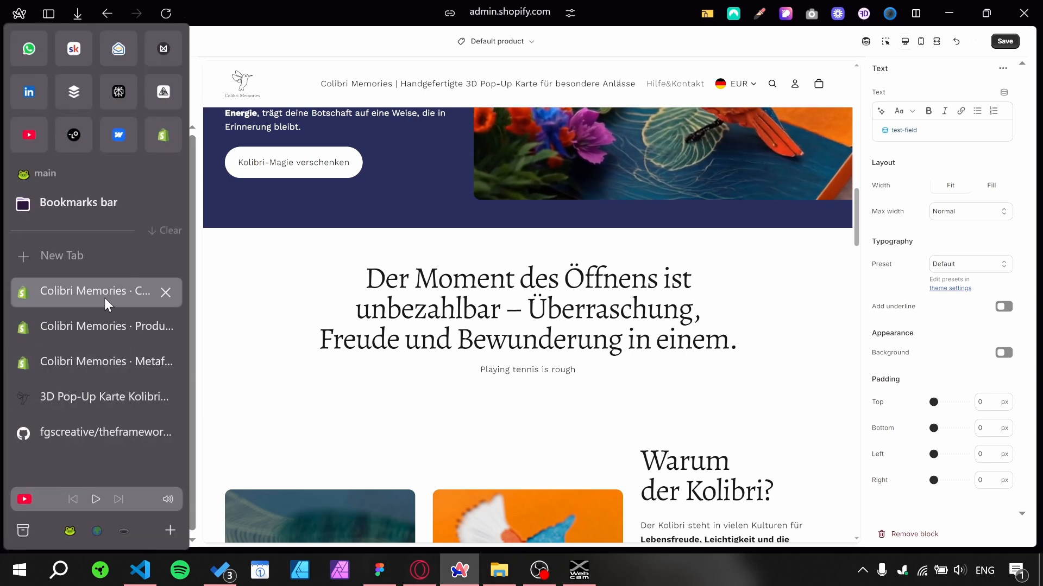
click(116, 326)
scroll(241, 292, up, 6)
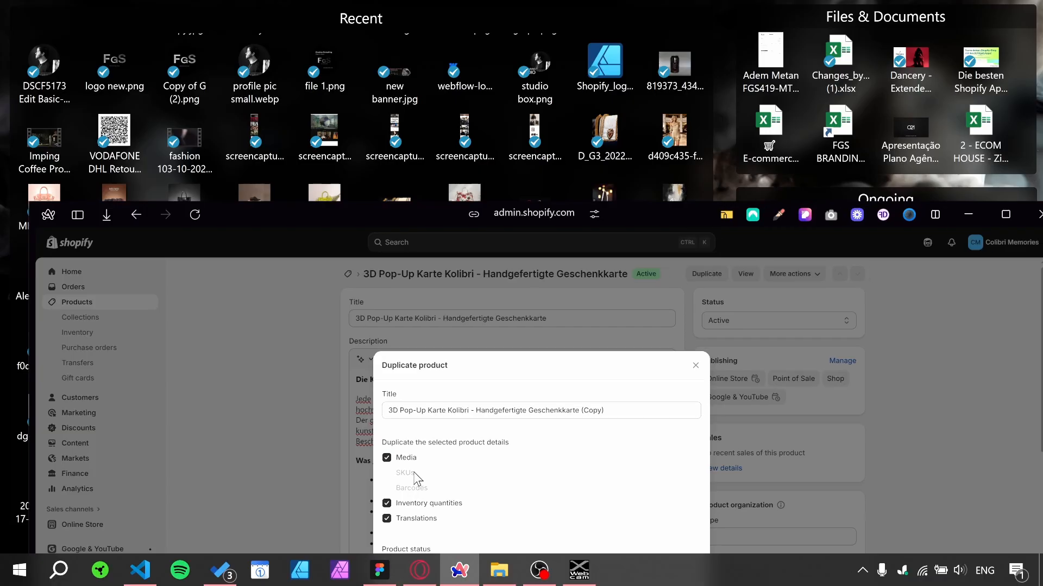
click(611, 408)
drag(611, 408, 470, 412)
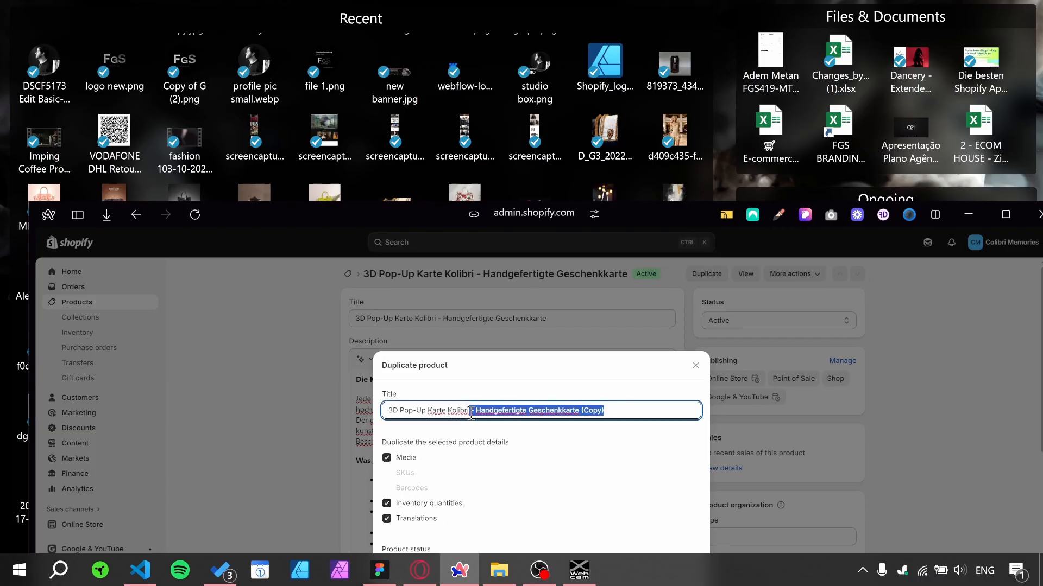
text(c)
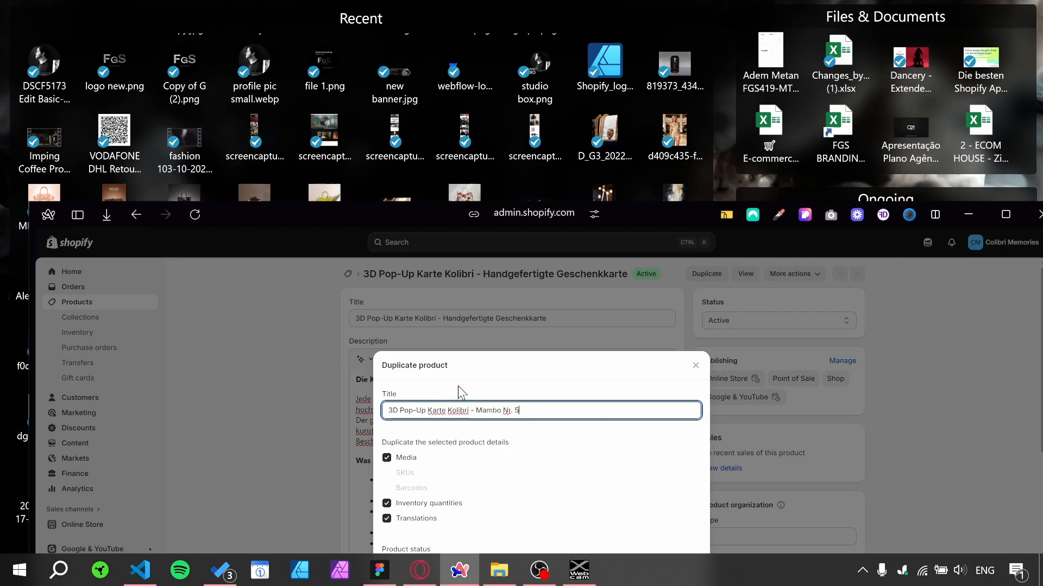
- Set the duplicate's status to Active and create the duplicated product
drag(644, 209, 595, 81)
click(394, 447)
click(672, 487)
click(990, 77)
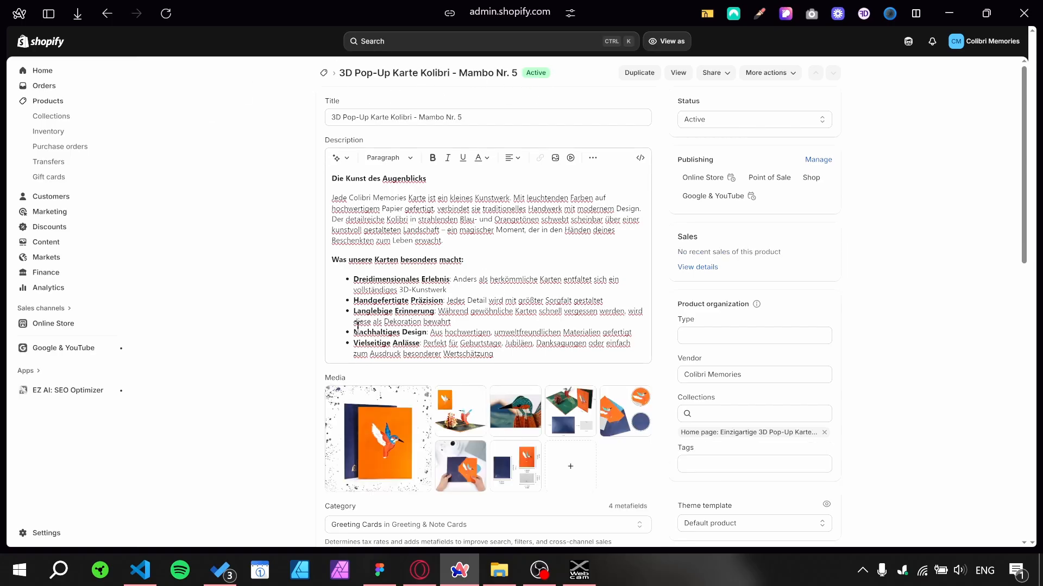
- Set the duplicated product's test-field metafield to "Swimming is the most complete sport" and save the product
scroll(432, 412, down, 15)
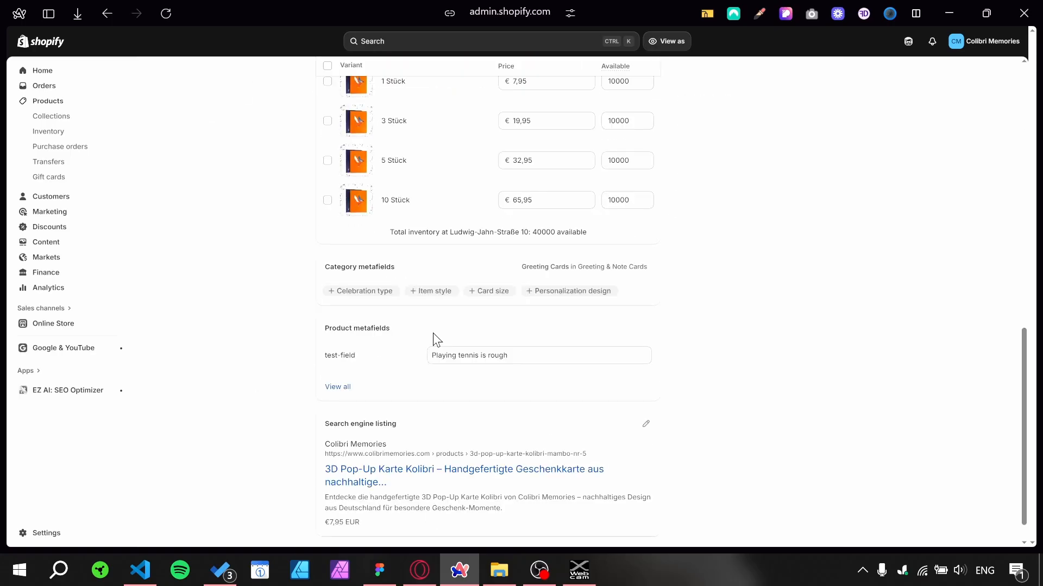
click(543, 356)
drag(516, 355, 436, 359)
text(aw)
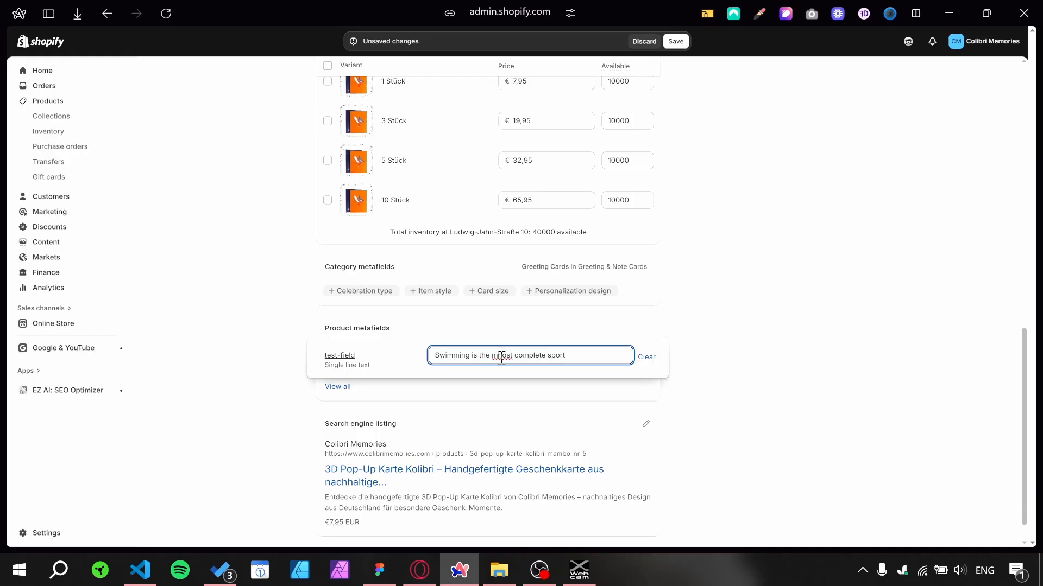
click(840, 264)
click(675, 42)
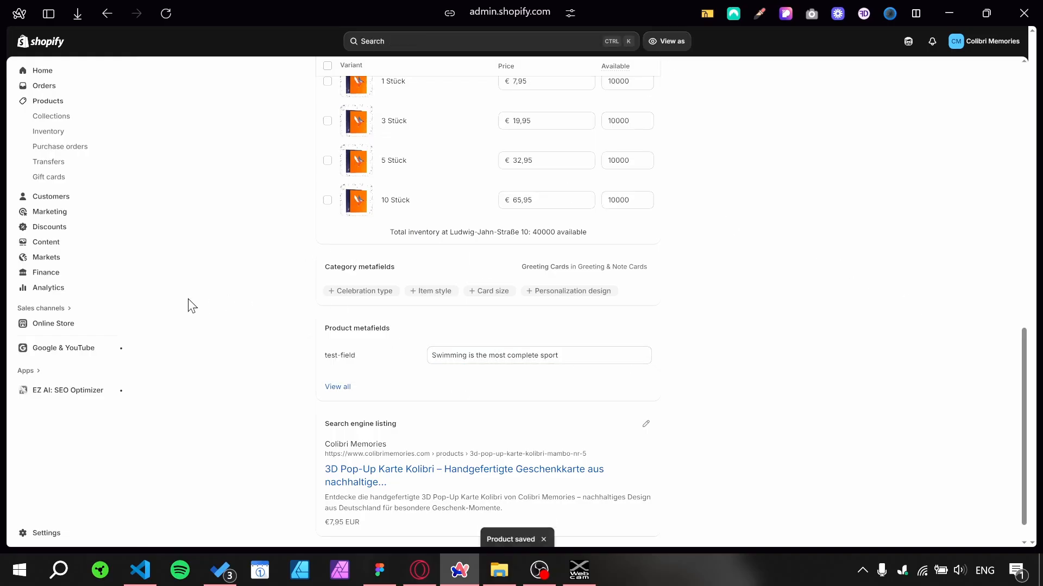
- Return to the theme editor and save the changes to the Default product template
mouse_move(70, 270)
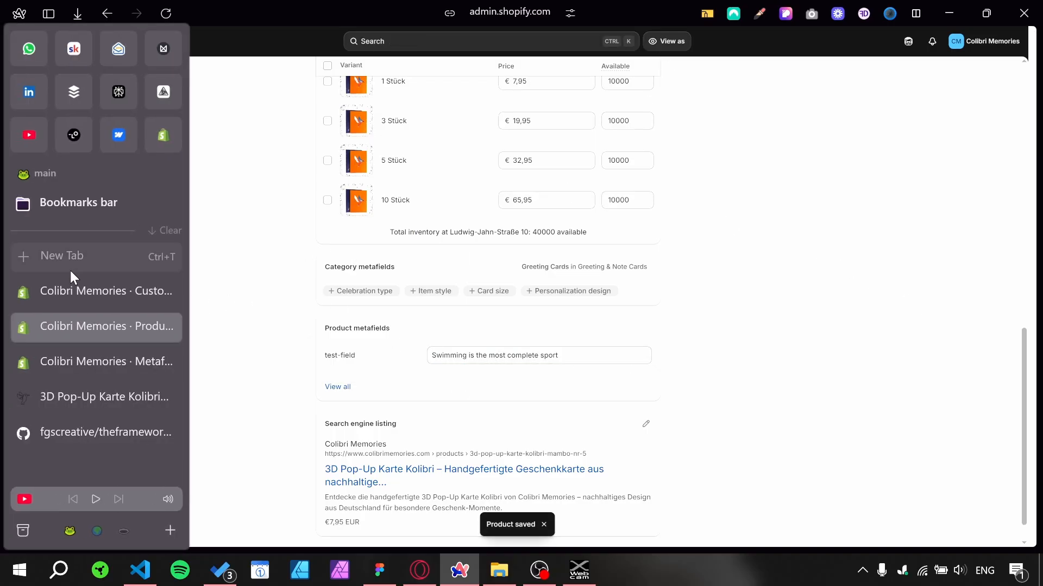
click(161, 144)
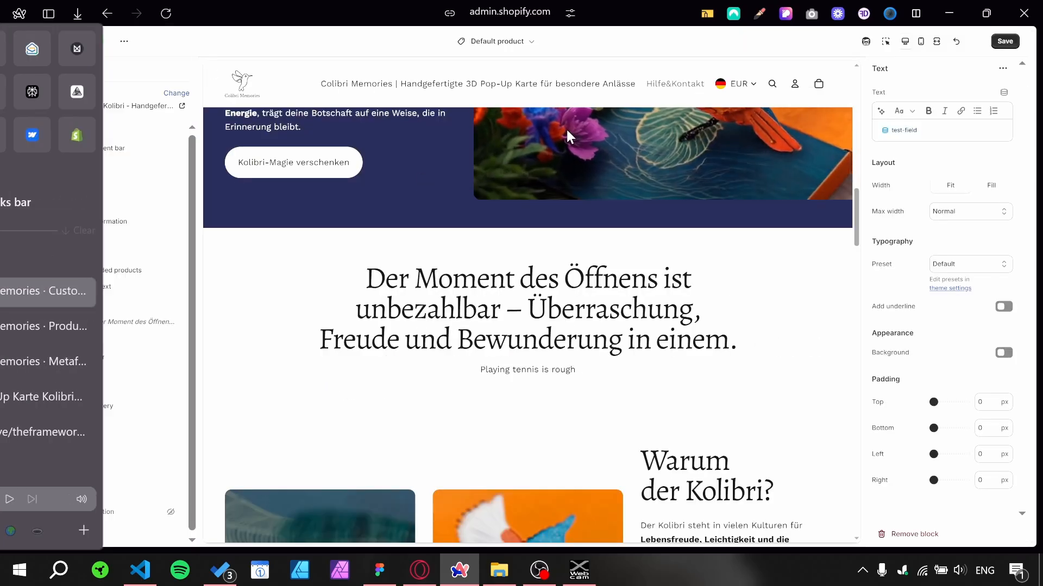
click(1004, 42)
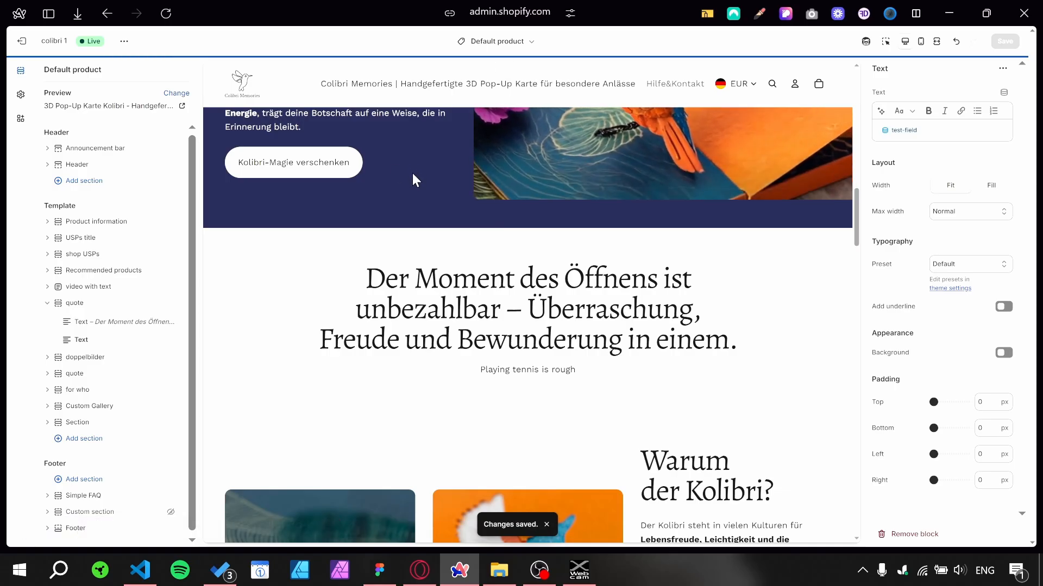
- Switch the preview to the Default collection template and locate the "3D Pop-Up Karte Kolibri - Mambo Nr. 5" product card
scroll(413, 179, up, 15)
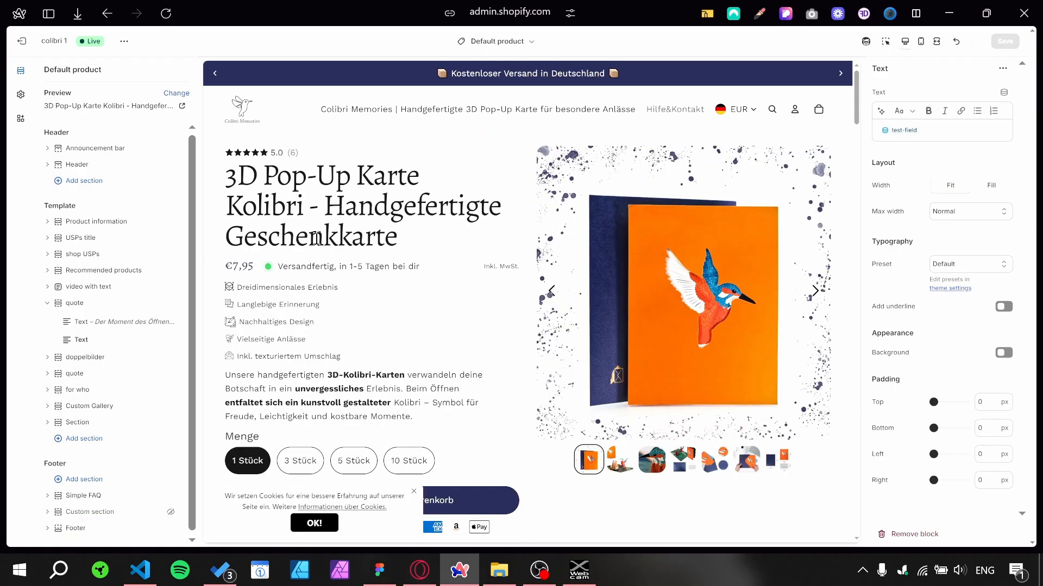
click(245, 115)
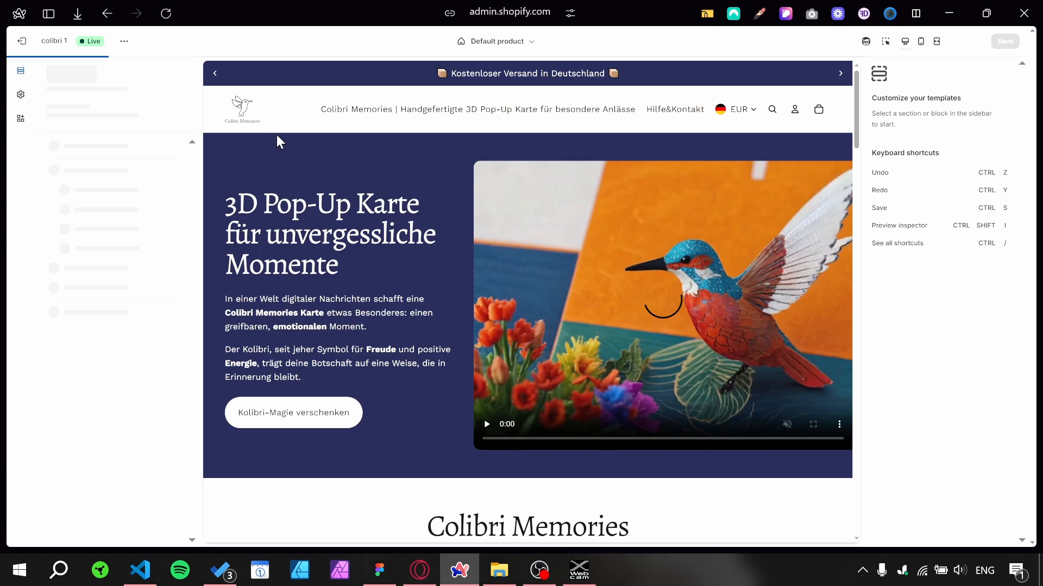
click(487, 42)
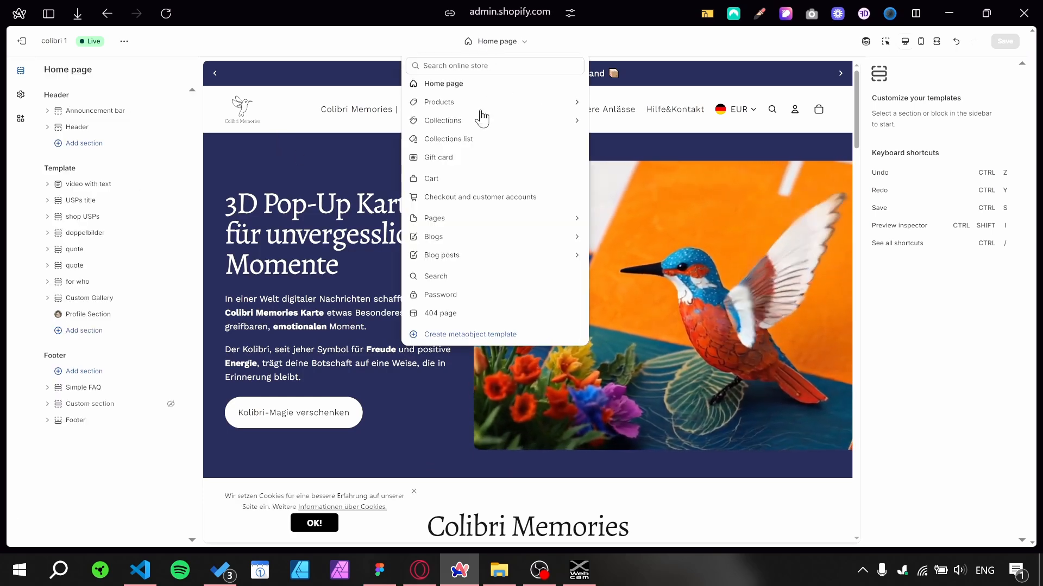
click(482, 122)
click(484, 125)
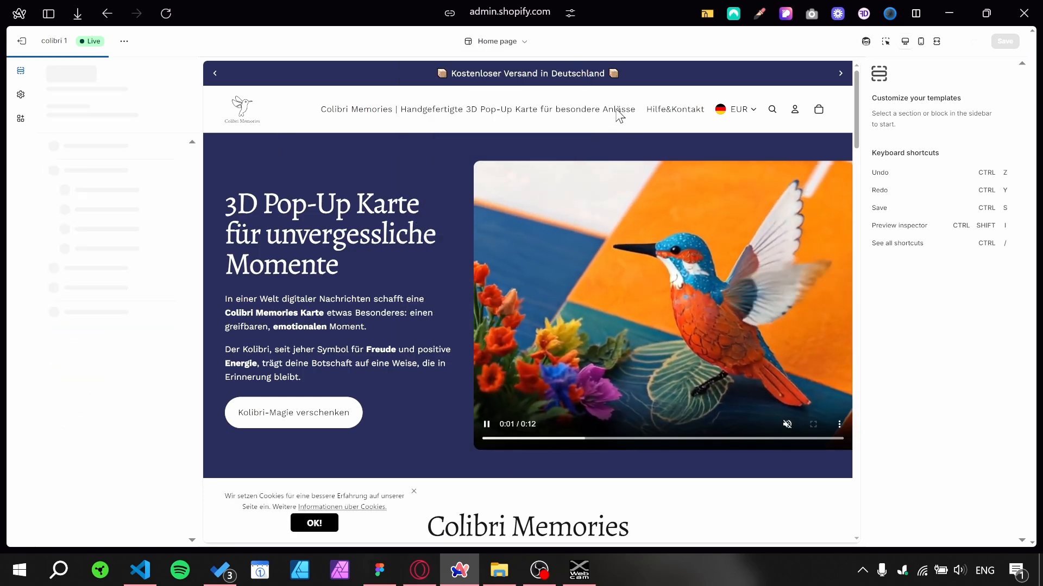
scroll(408, 256, down, 2)
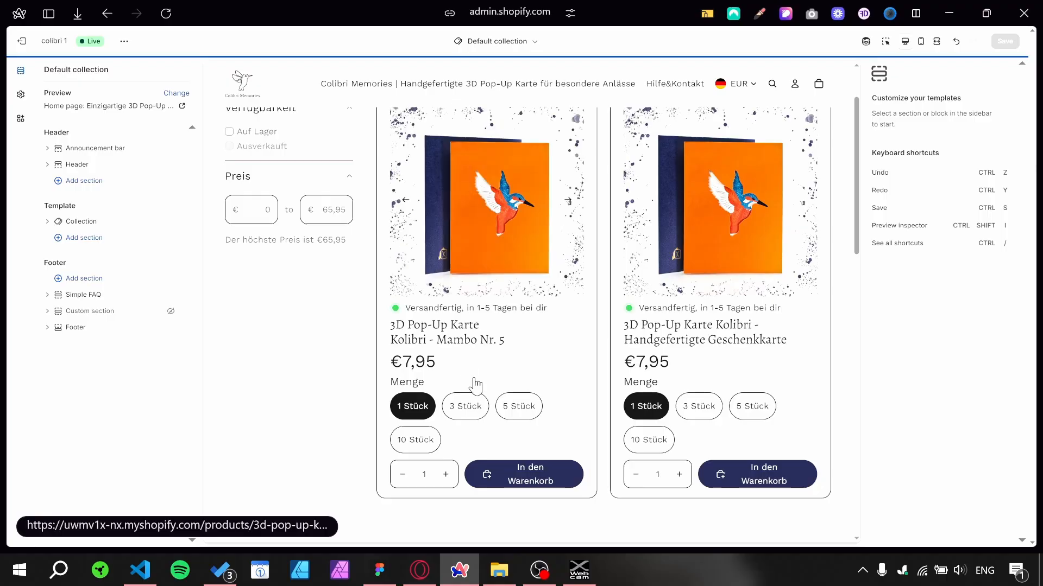
- Open the "3D Pop-Up Karte Kolibri - Mambo Nr. 5" product in the preview and check the text below the quote heading
click(319, 522)
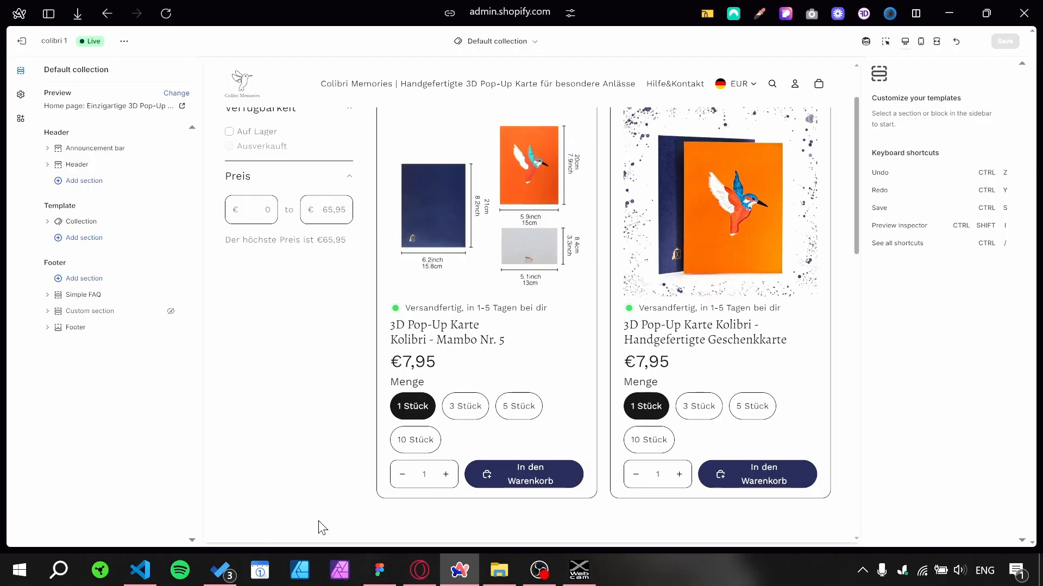
click(478, 324)
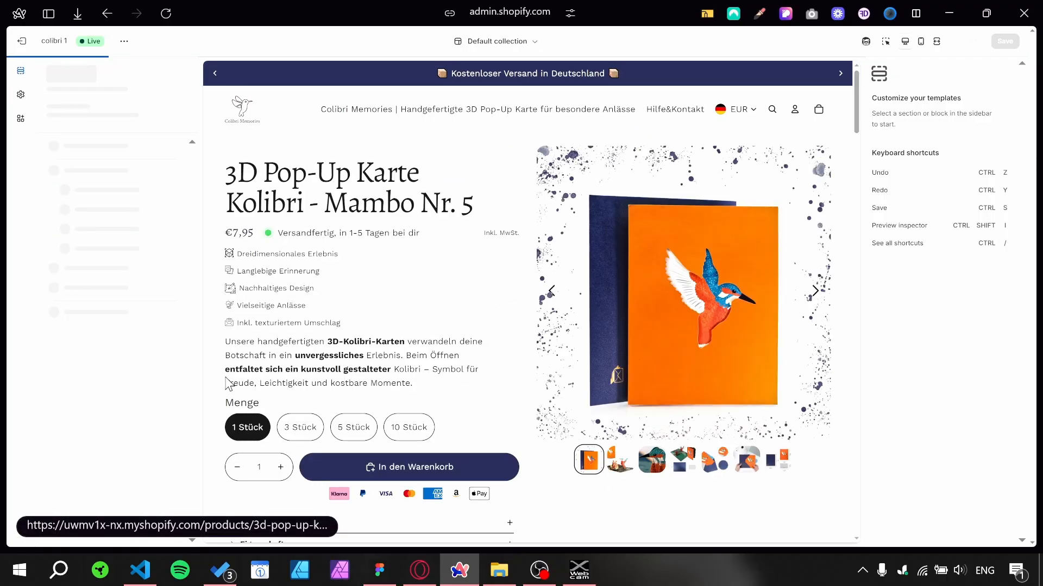
drag(230, 148, 466, 399)
scroll(468, 283, down, 11)
scroll(461, 348, down, 10)
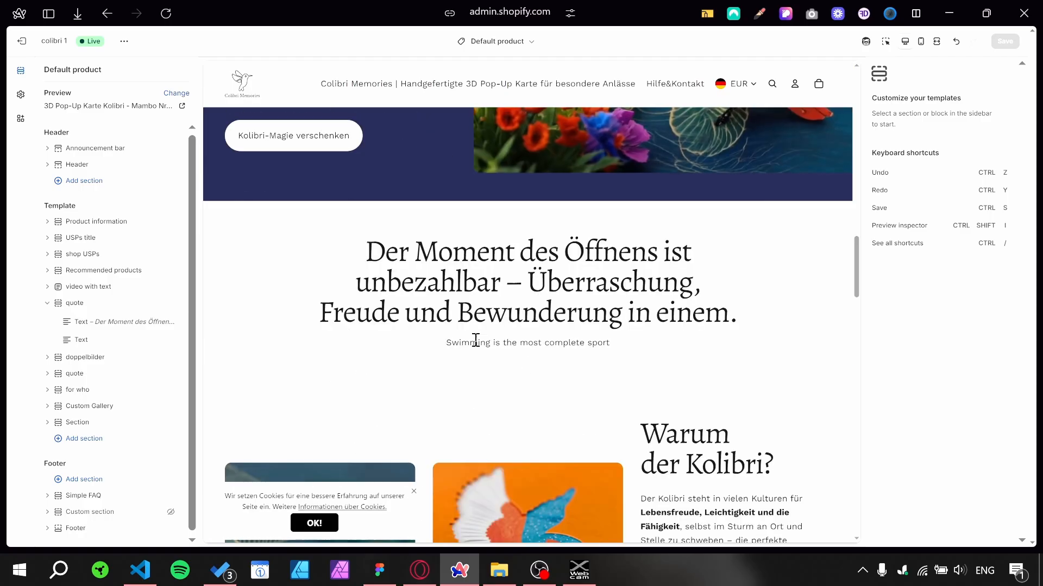
drag(436, 323, 440, 344)
click(489, 366)
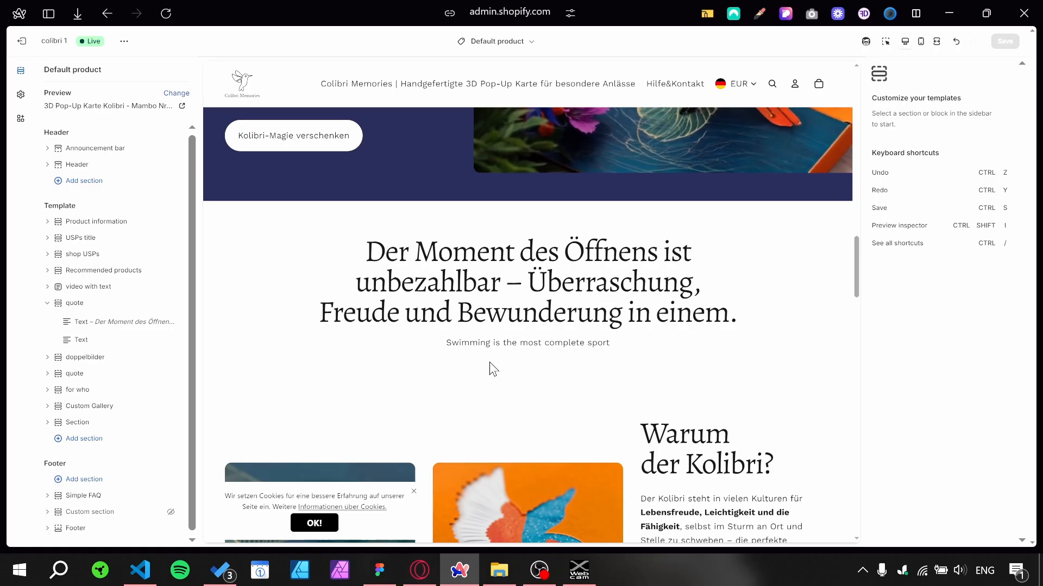
- Compare the test-field value on the product's admin page with the text shown below the quote heading in the theme editor preview
mouse_move(3, 341)
click(67, 326)
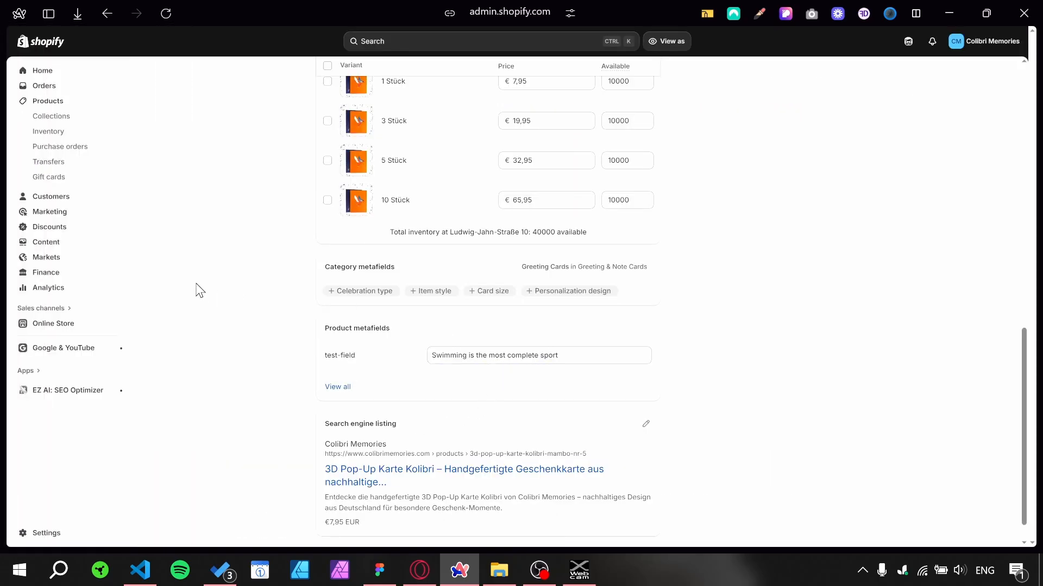
mouse_move(2, 244)
click(159, 142)
mouse_move(3, 337)
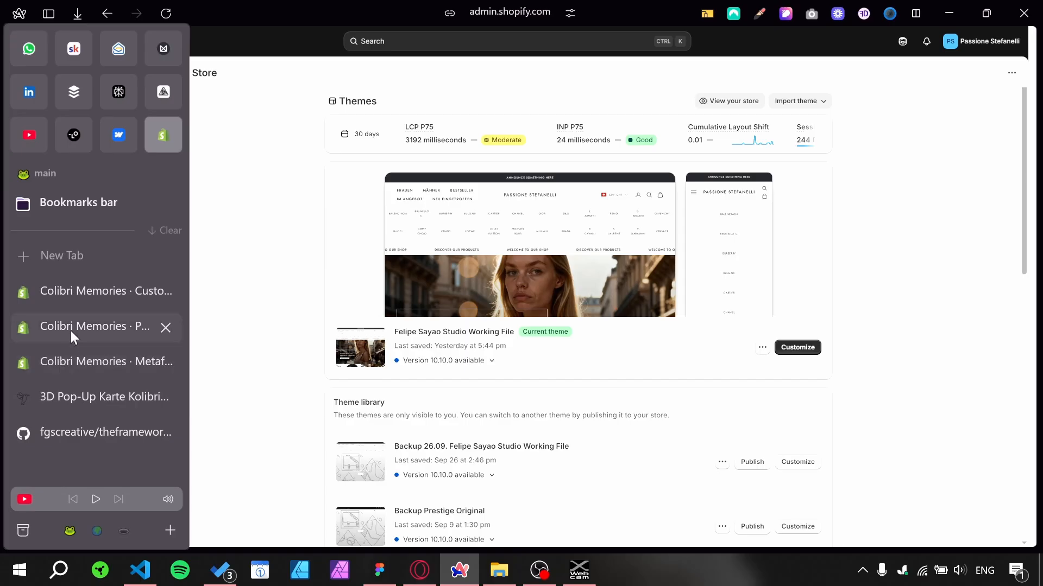
click(81, 292)
drag(401, 325, 636, 327)
click(637, 354)
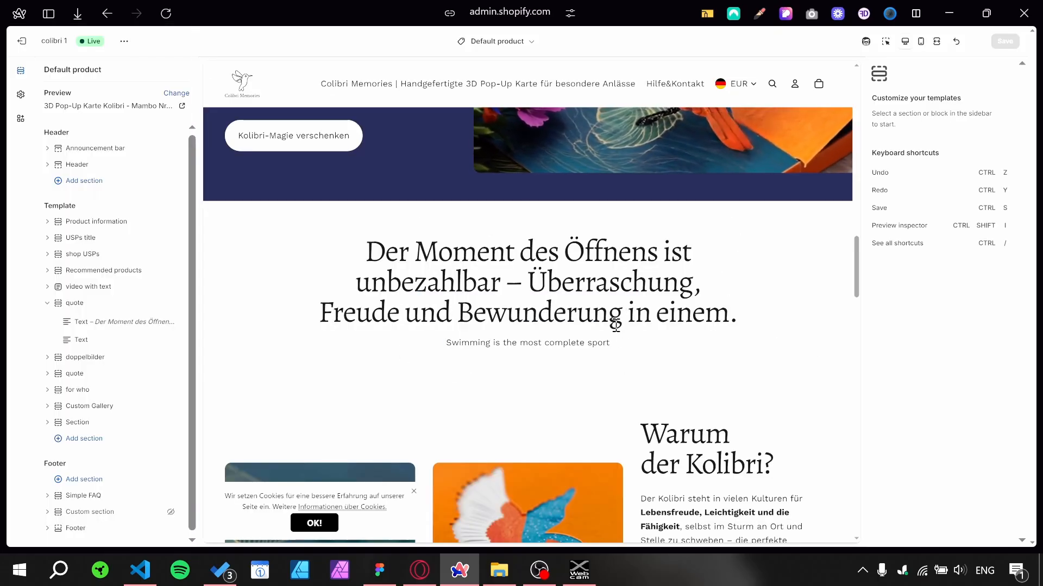
- Preview the "3D Pop-Up Karte Kolibri - Handgefertigte Geschenkkarte" product, check its text below the quote heading, and collapse the quote section
click(548, 82)
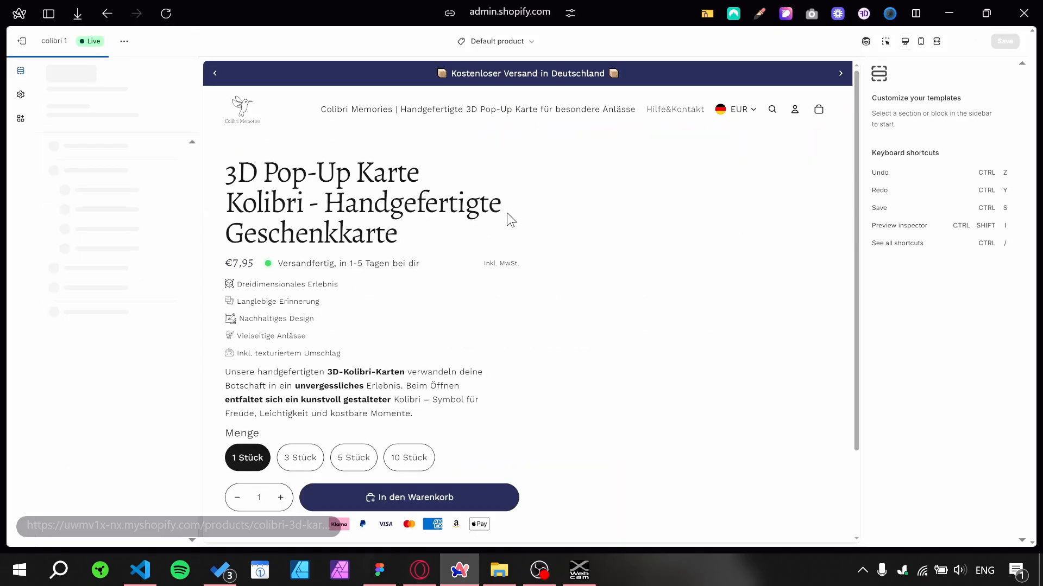
scroll(484, 426, down, 3)
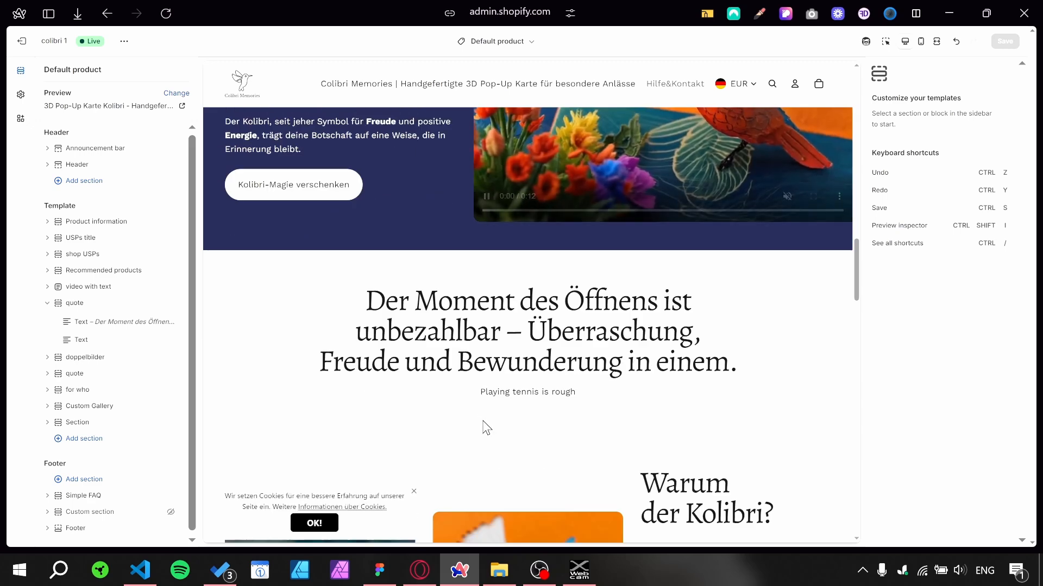
drag(481, 357, 590, 360)
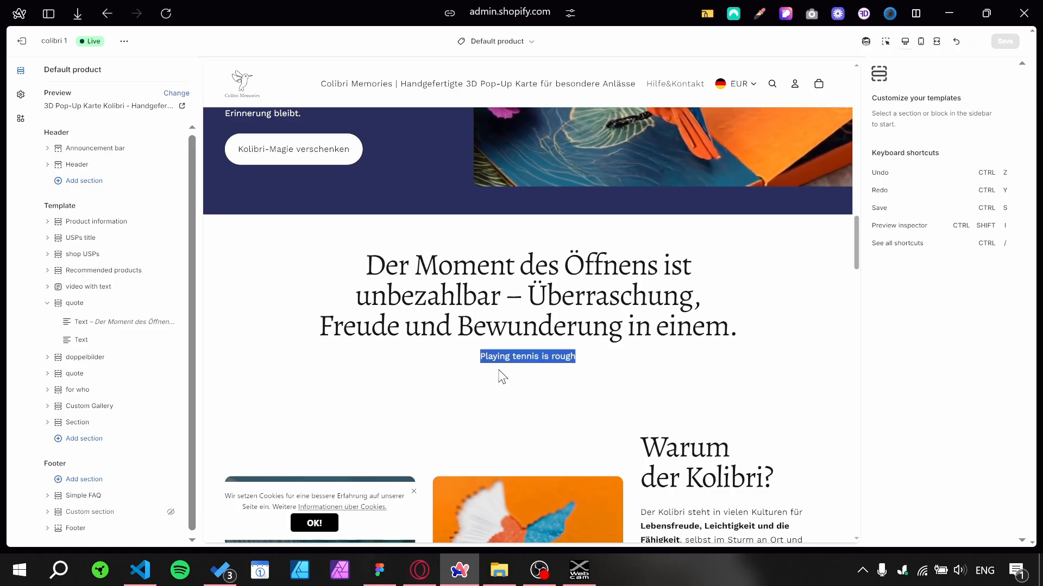
click(47, 303)
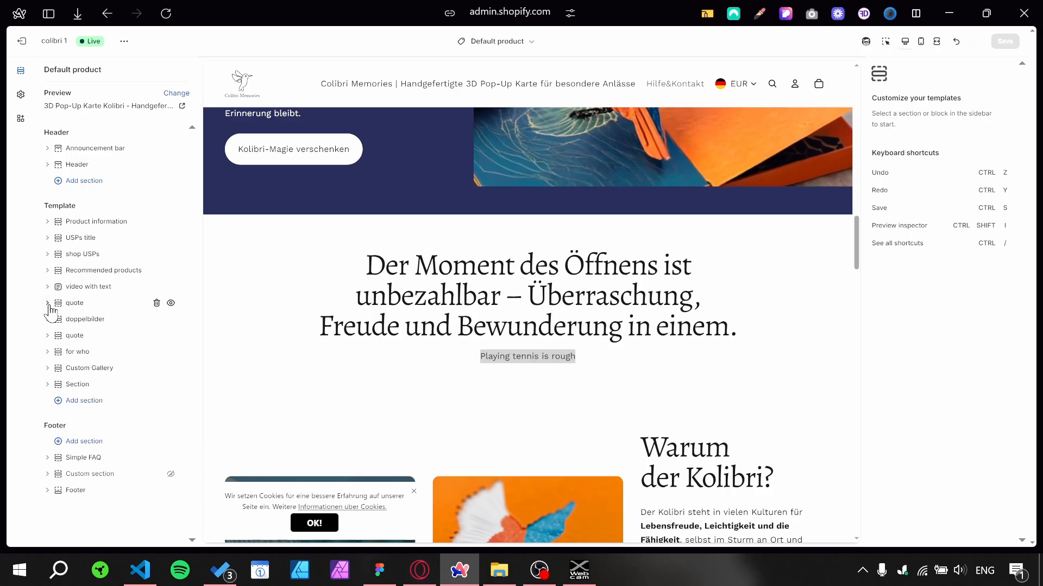
- Go to the product metafield definitions and add a new definition named test-file
mouse_move(17, 363)
click(92, 359)
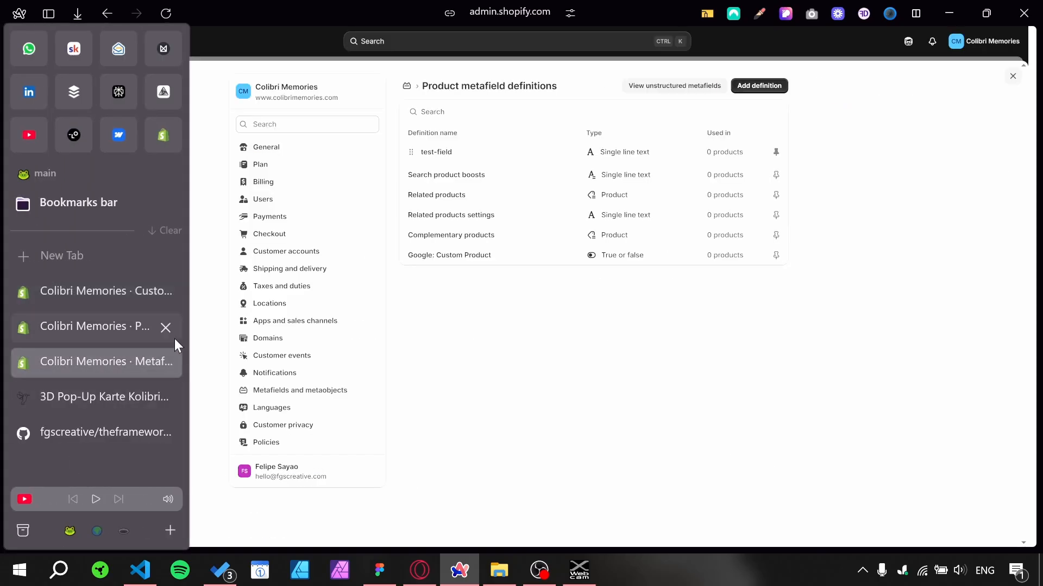
click(782, 87)
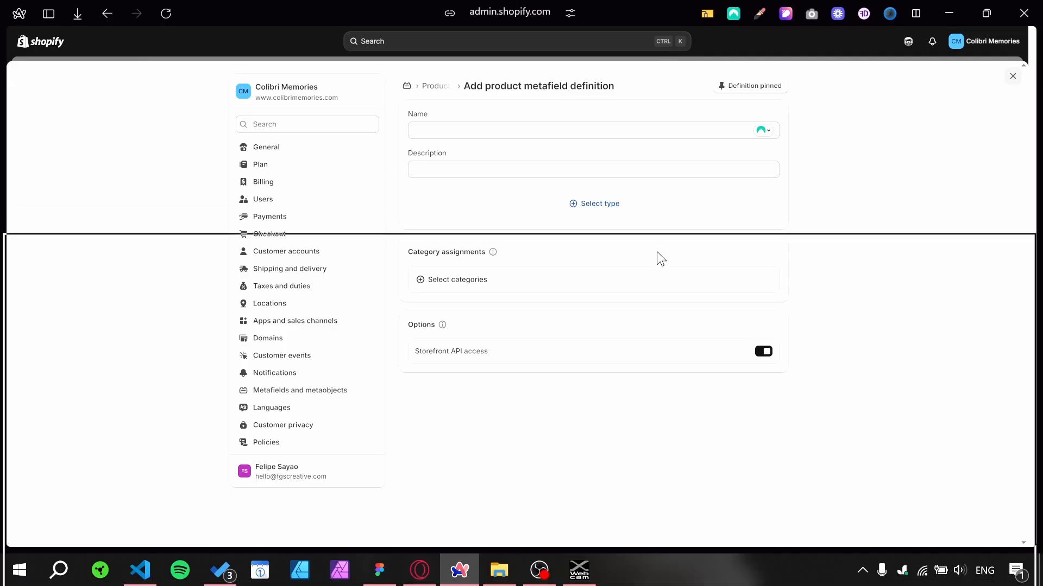
drag(658, 244, 657, 253)
click(449, 364)
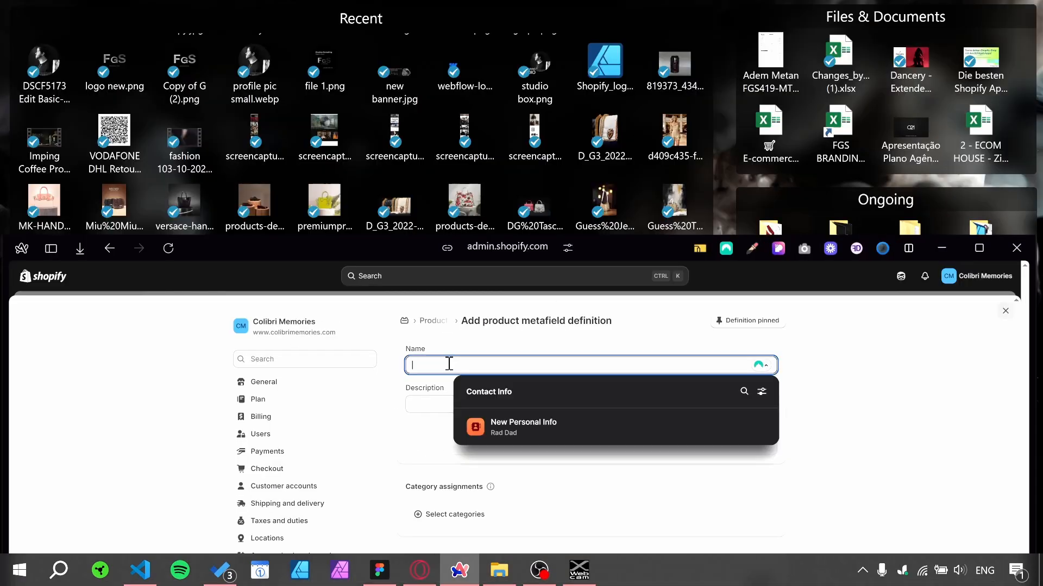
text(test-file)
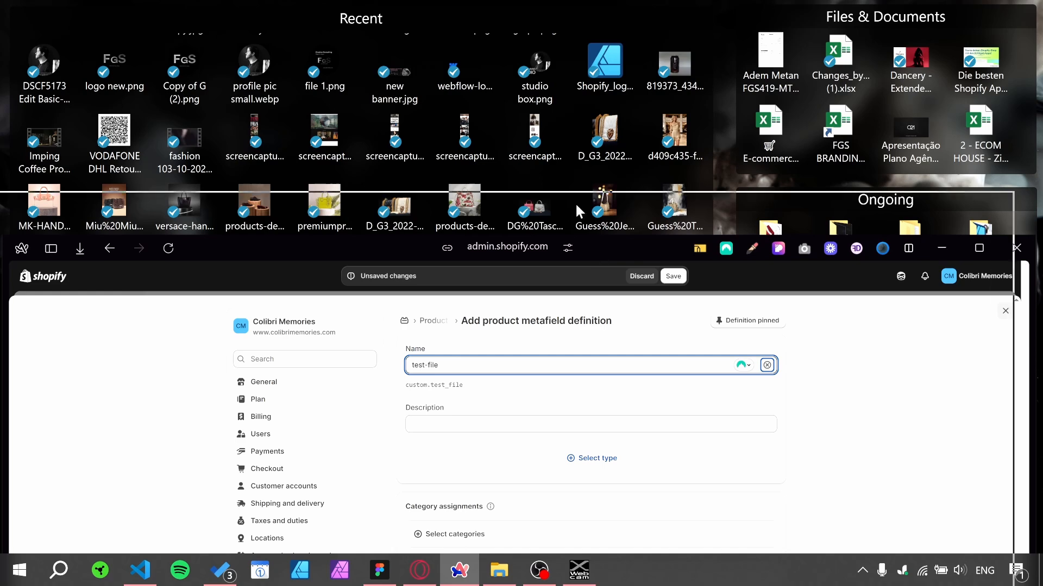
drag(598, 252, 556, 159)
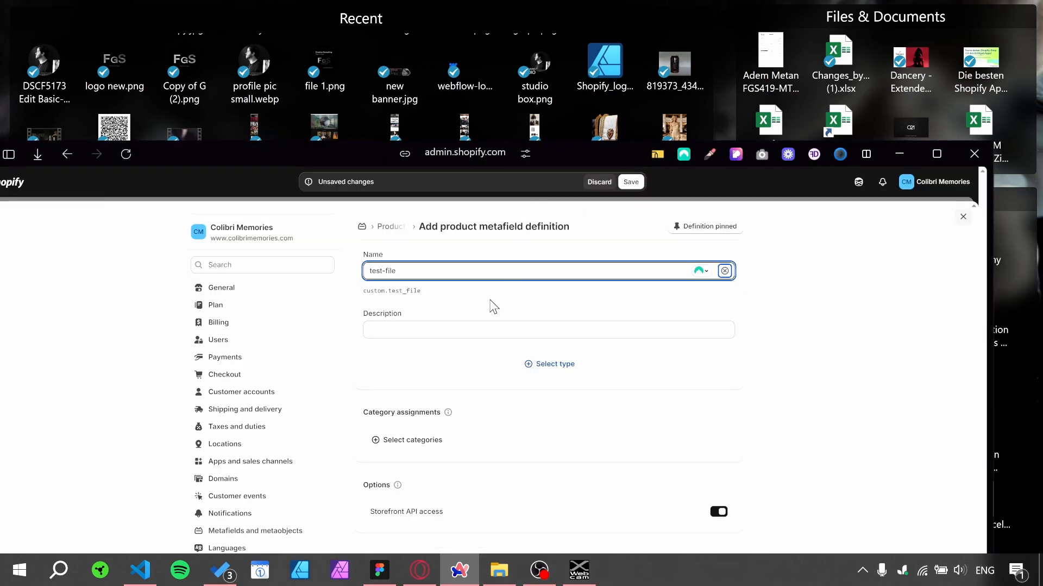
drag(624, 157, 651, 197)
click(422, 309)
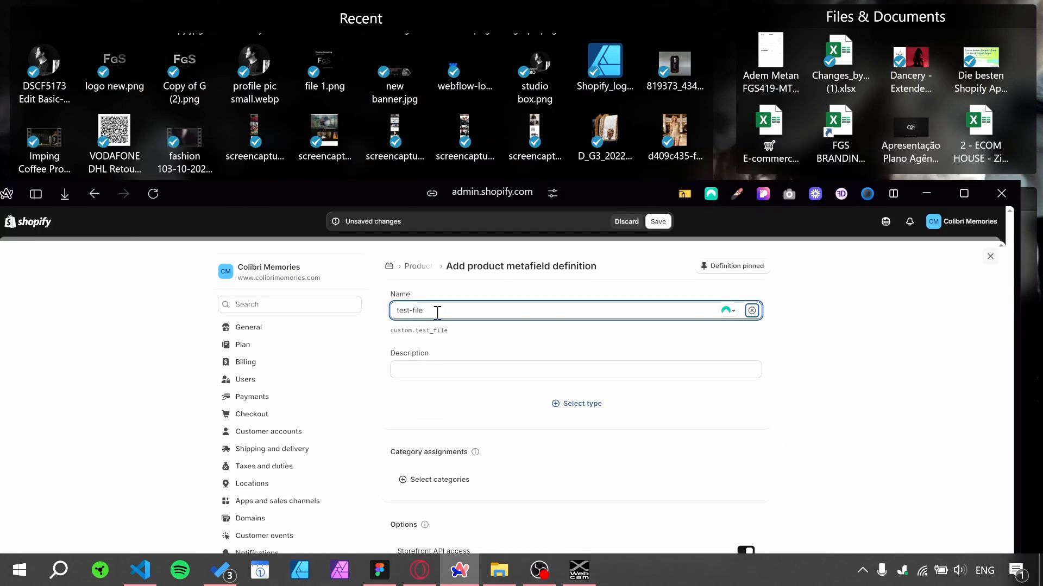
- Set the test-file definition's type to File
click(516, 401)
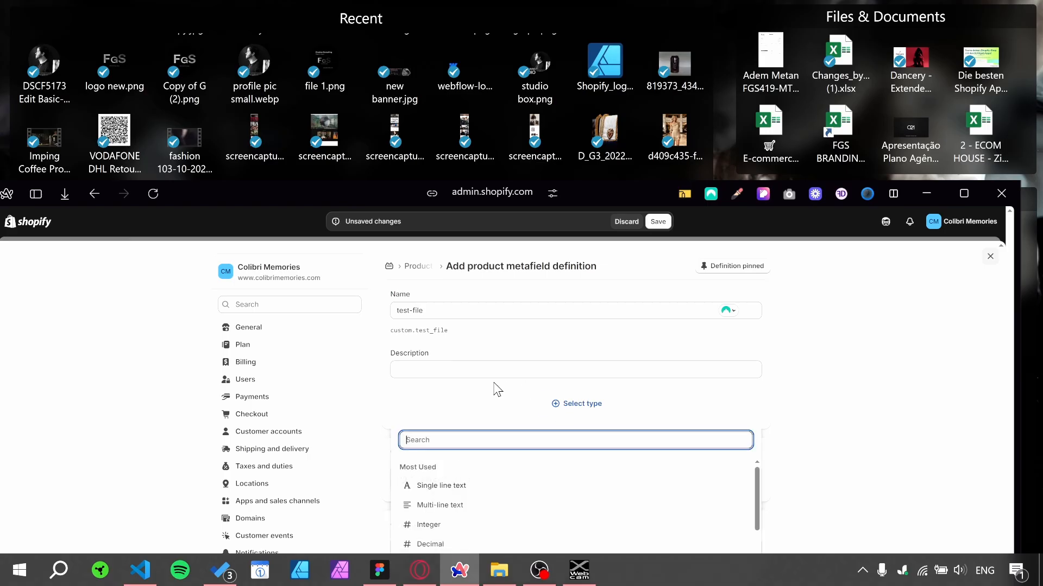
drag(625, 193, 602, 97)
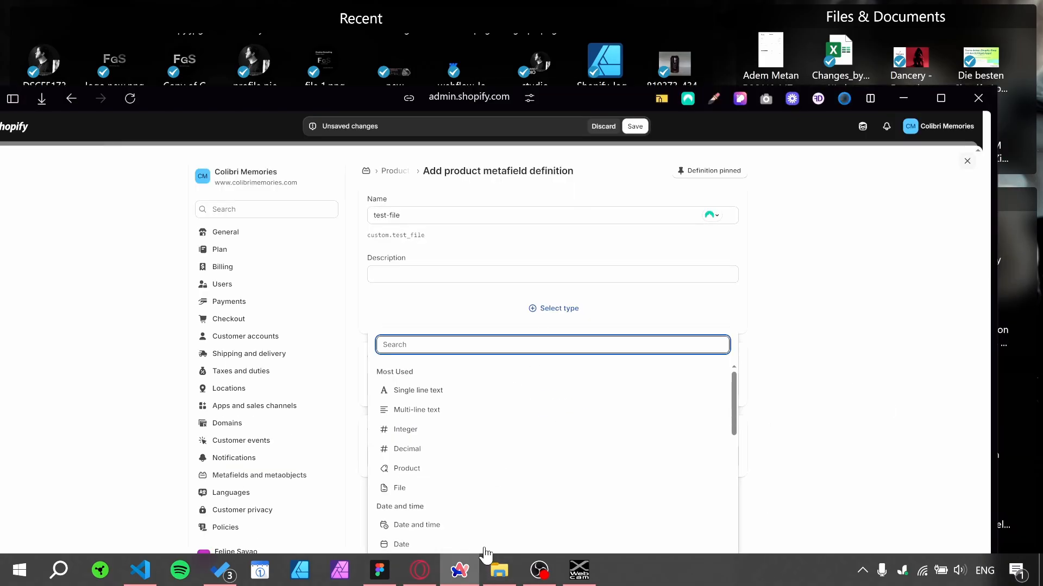
click(400, 489)
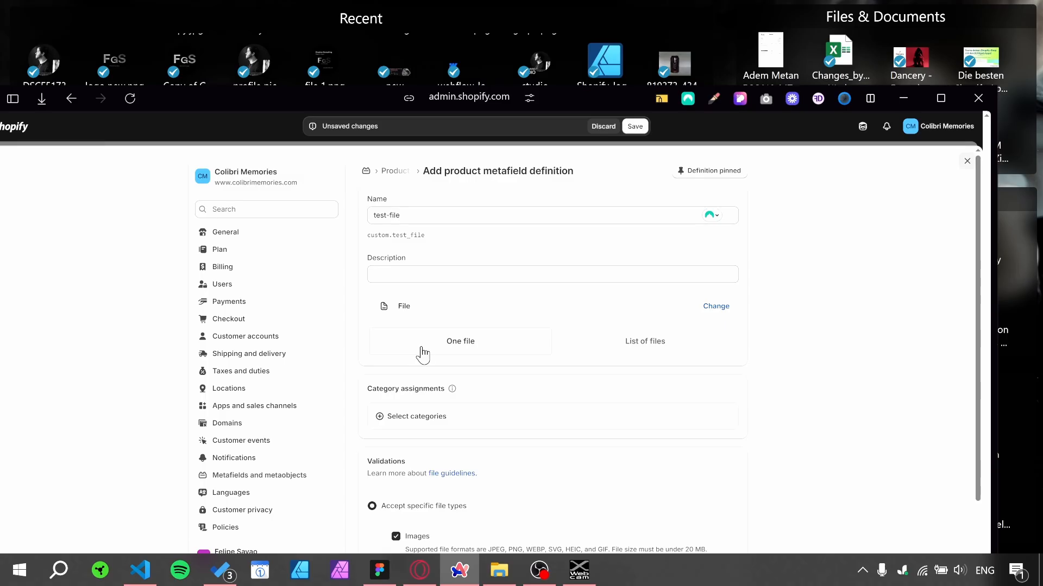
- Let the metafield accept all file types, save the definition and maximize the browser window
scroll(787, 326, down, 3)
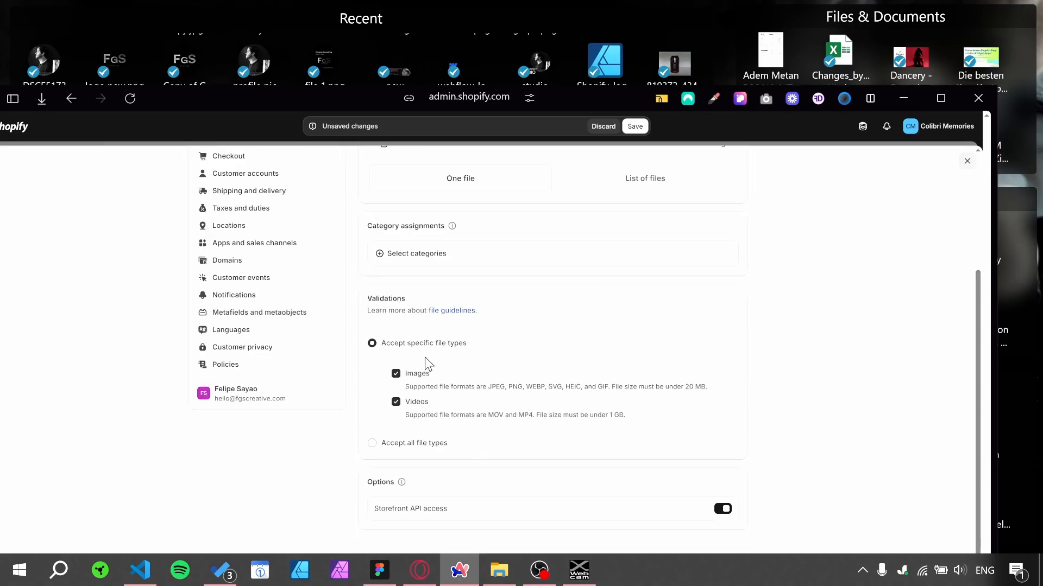
click(401, 443)
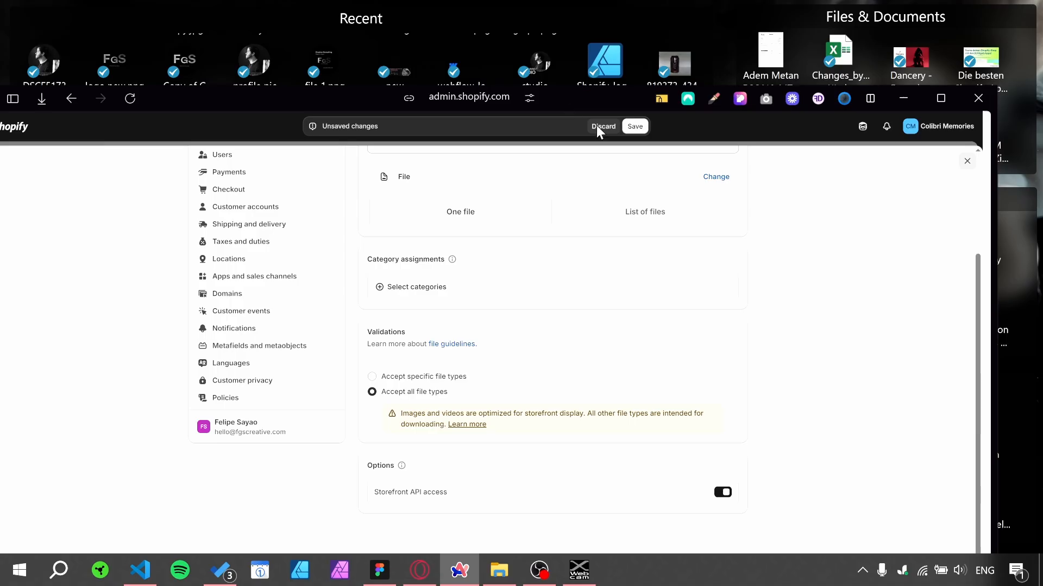
click(634, 126)
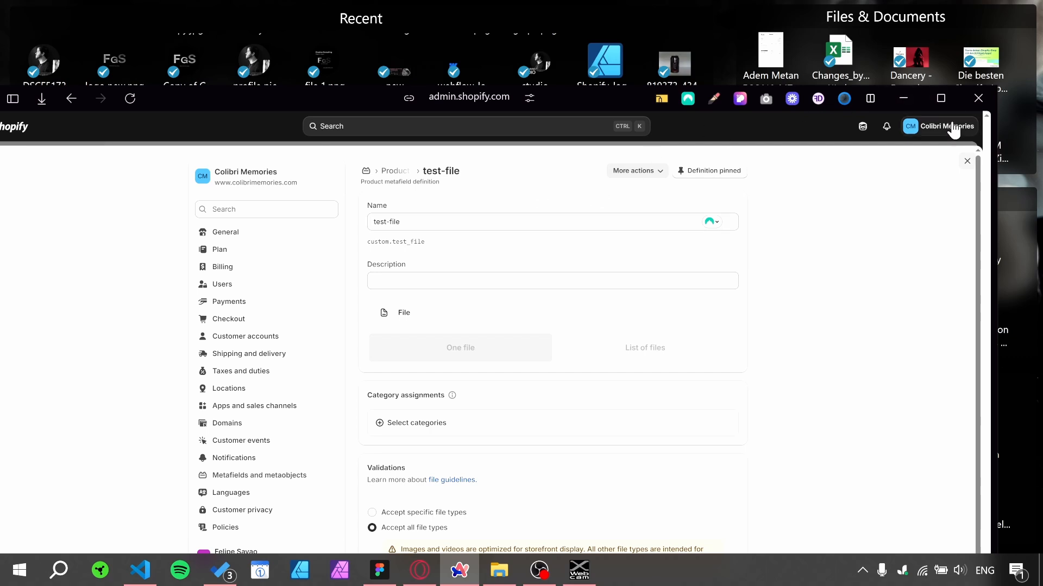
click(938, 102)
- Return to the "3D Pop-Up Karte Kolibri - Mambo Nr. 5" admin page and reload it to load the new test-file metafield
mouse_move(1, 266)
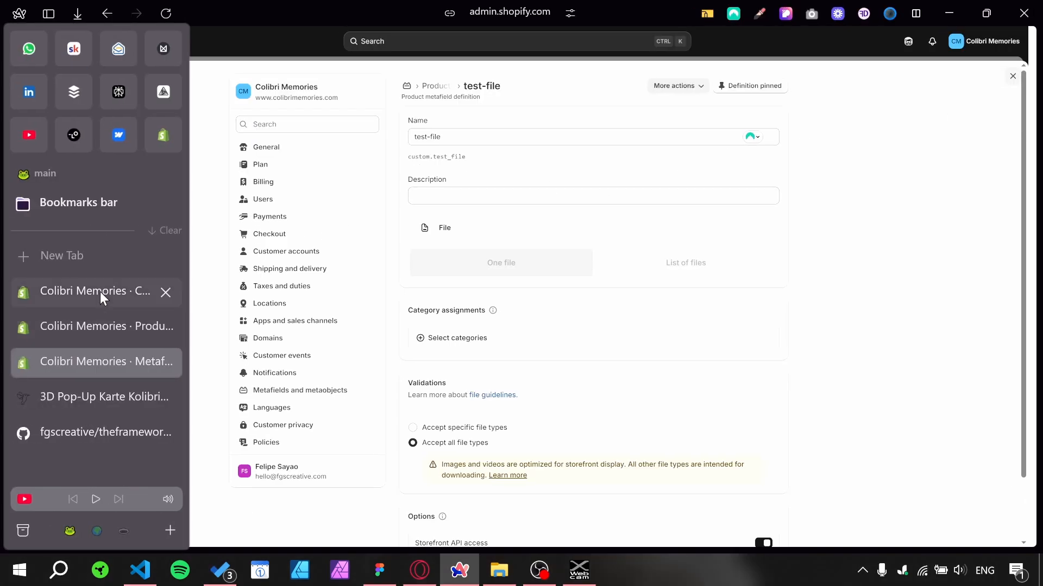
click(108, 326)
scroll(250, 297, up, 10)
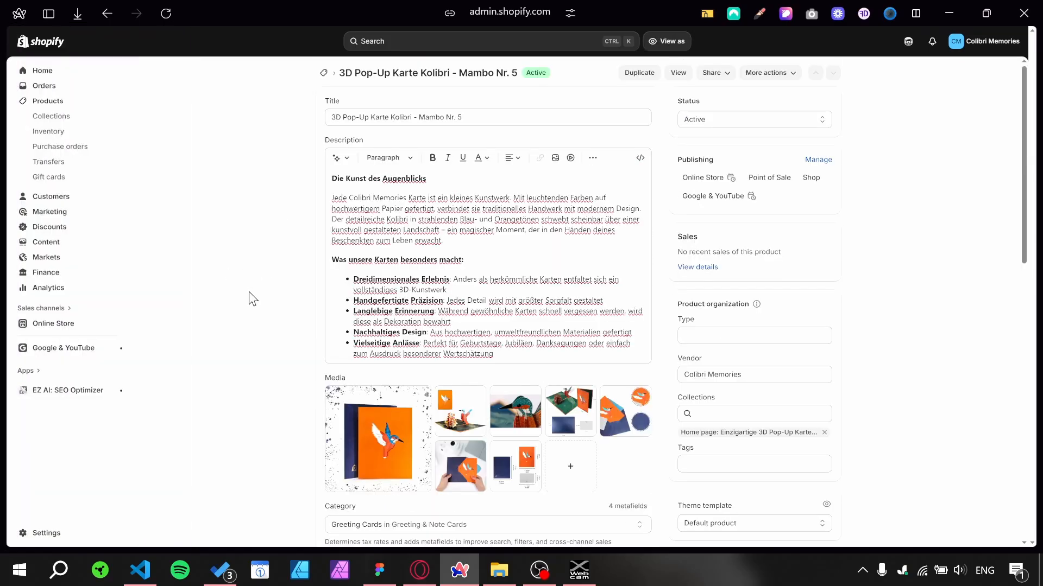
double_click(475, 71)
click(221, 202)
scroll(217, 203, down, 15)
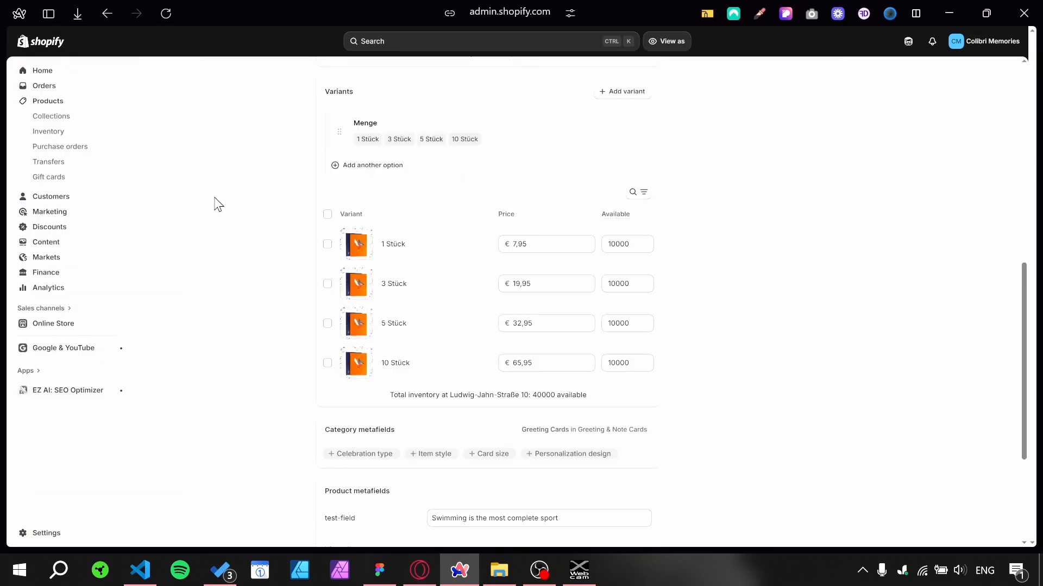
click(163, 21)
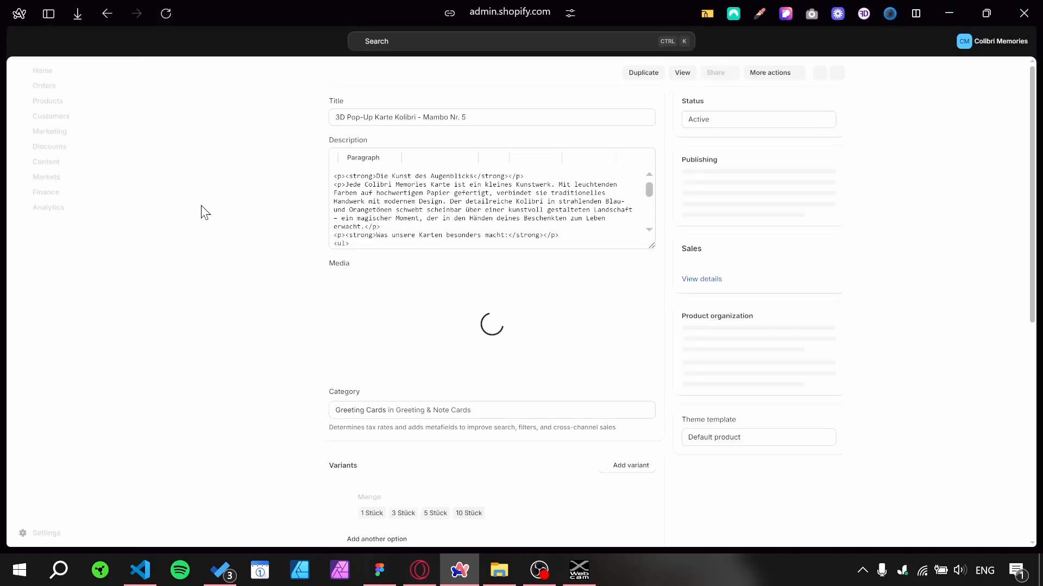
scroll(216, 253, down, 8)
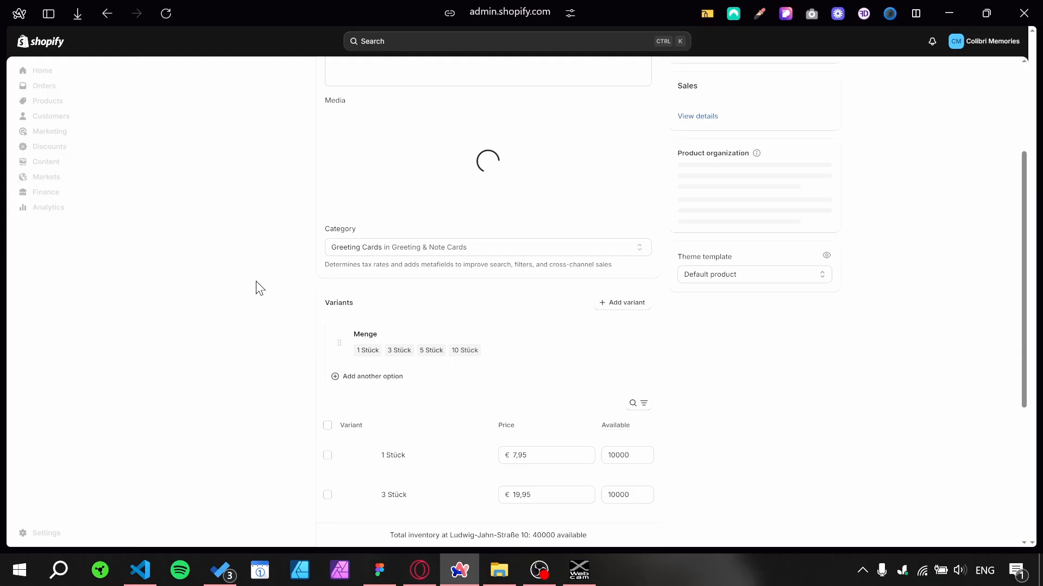
scroll(250, 315, down, 3)
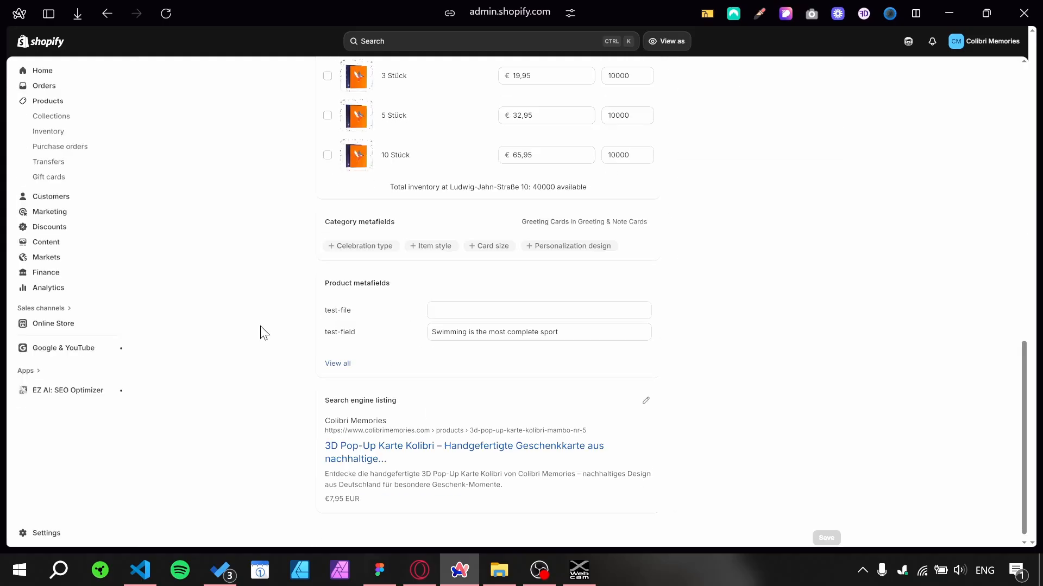
- Upload "Dancery - Extended Guide.pdf" from the desktop as the product's test-file value and save the product
drag(321, 315, 349, 319)
click(477, 319)
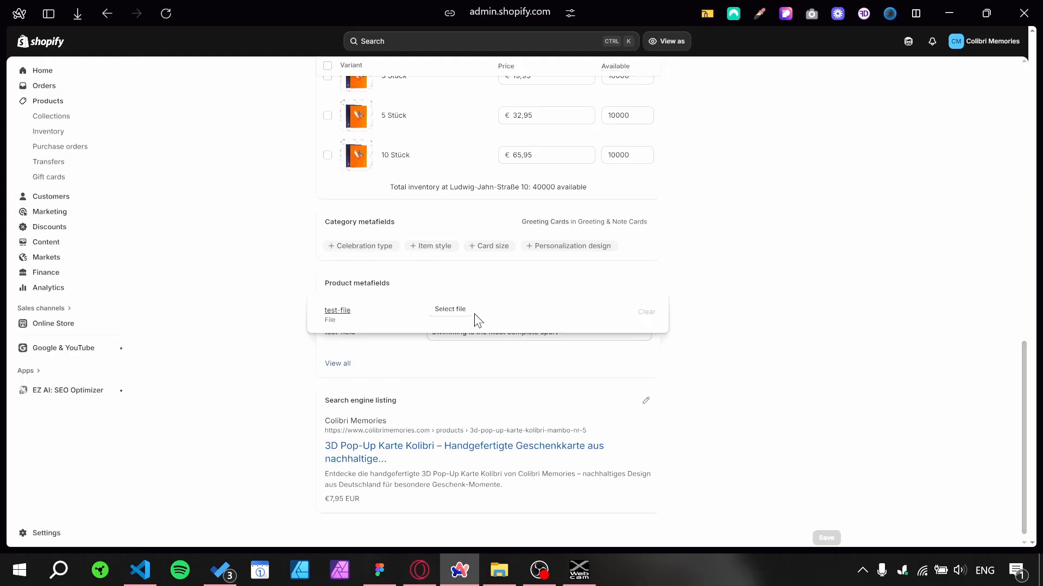
click(451, 318)
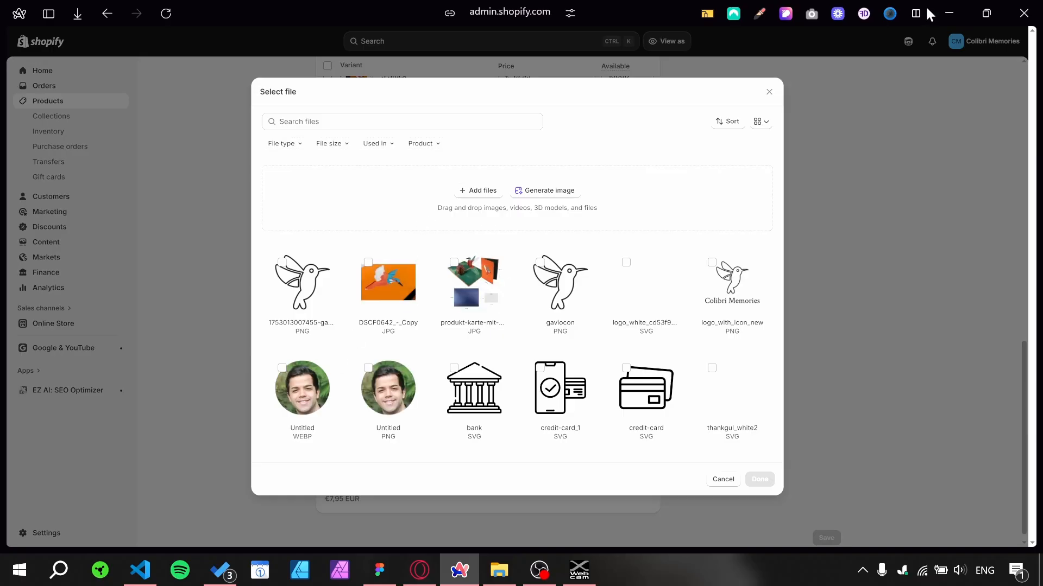
click(958, 12)
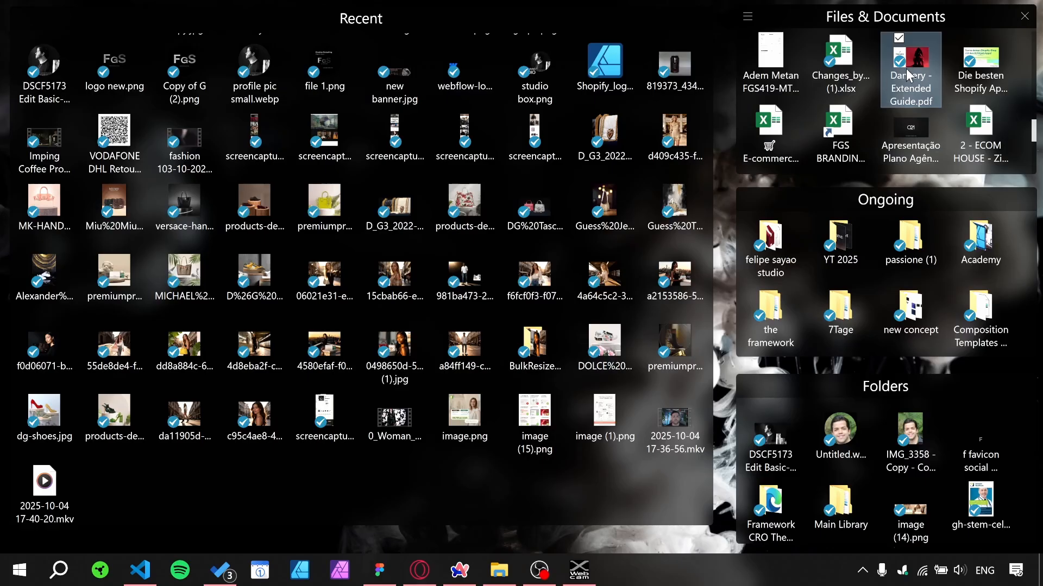
drag(913, 63, 428, 335)
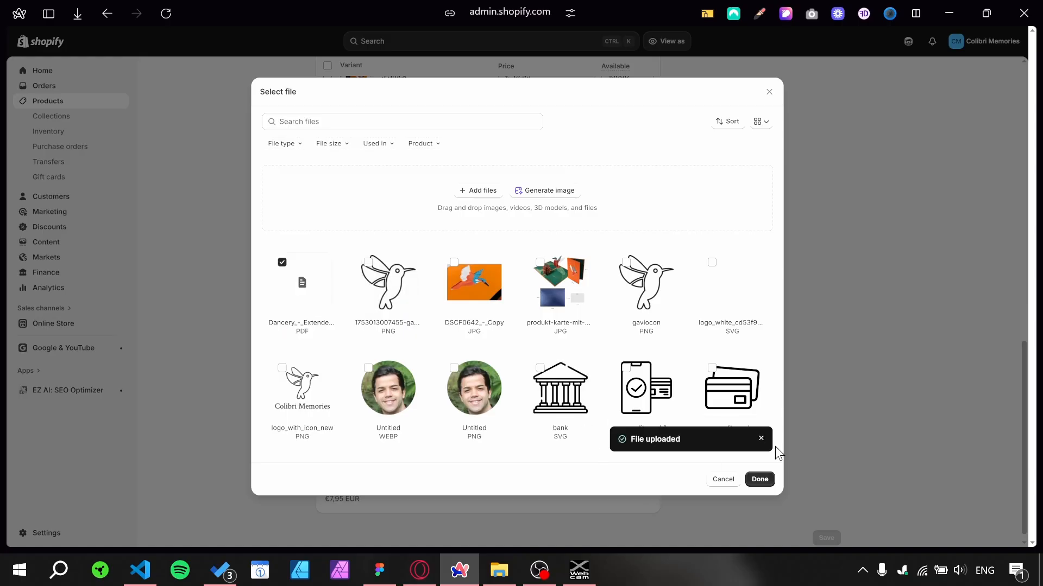
click(760, 480)
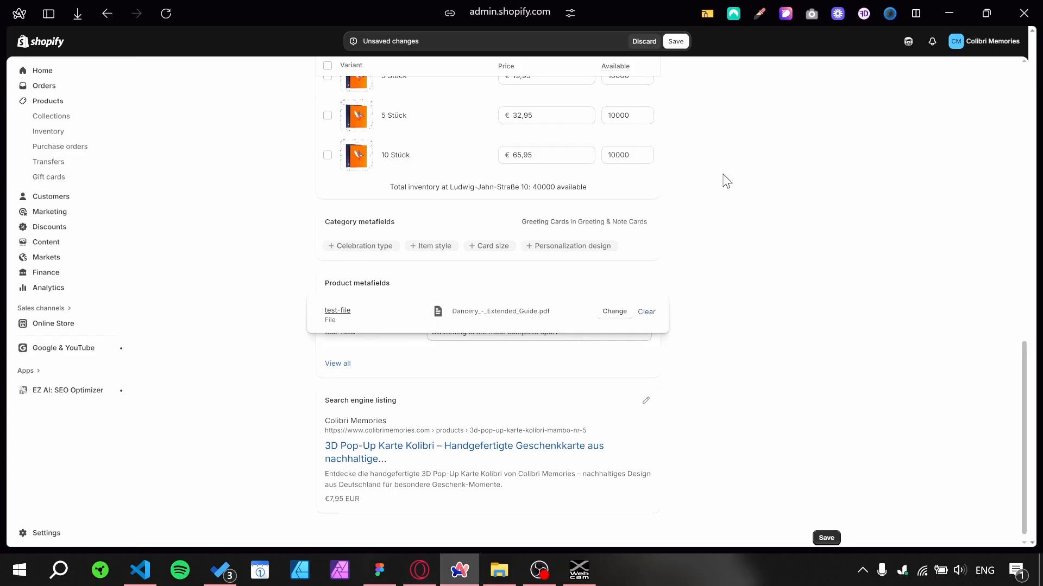
key(ctrl+s)
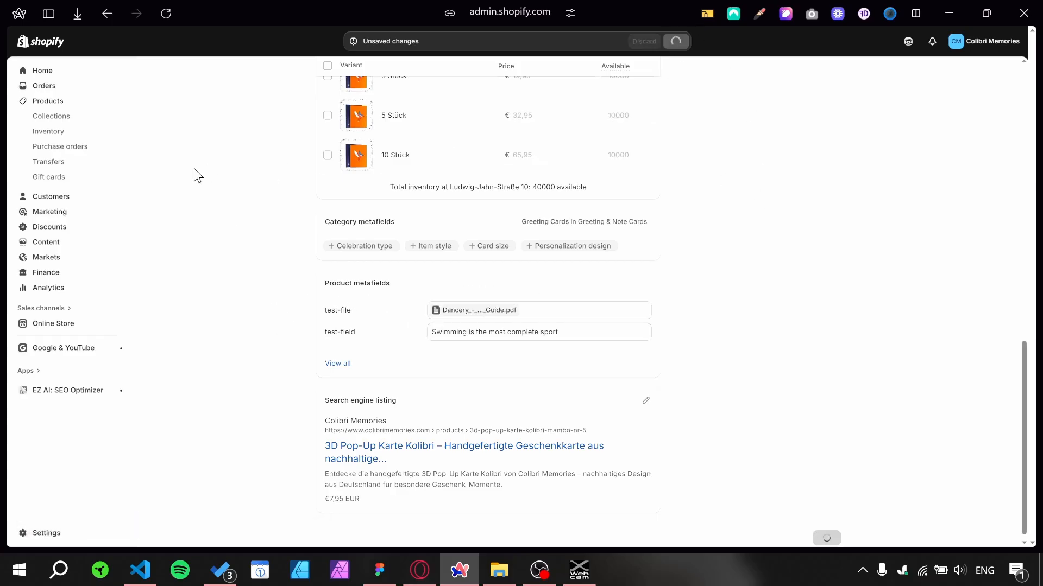
- Return to the theme editor, reload it and preview the "3D Pop-Up Karte Kolibri - Mambo Nr. 5" product through the Default collection template
mouse_move(119, 344)
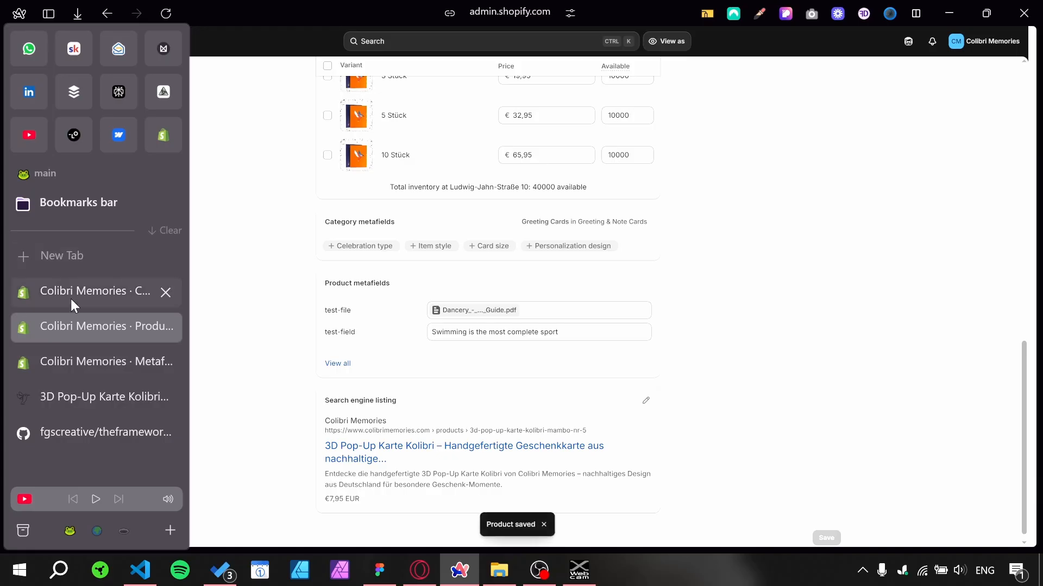
click(71, 296)
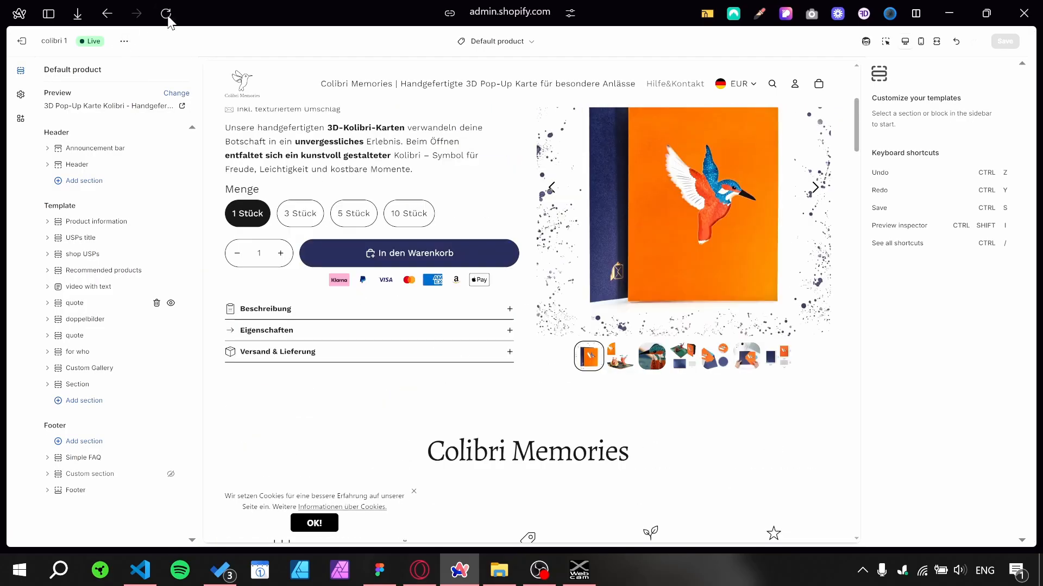
click(165, 13)
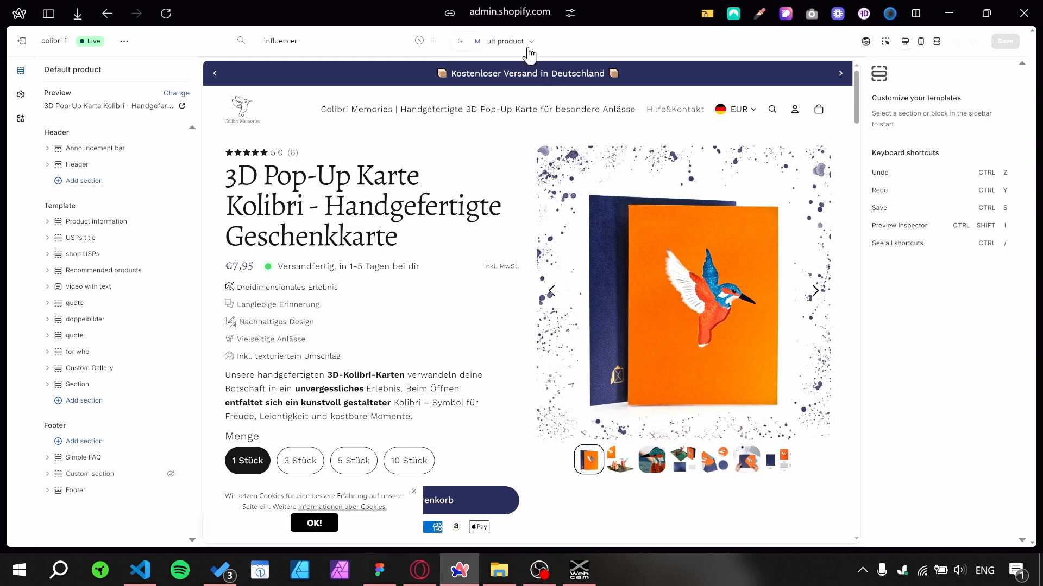
click(529, 43)
click(506, 128)
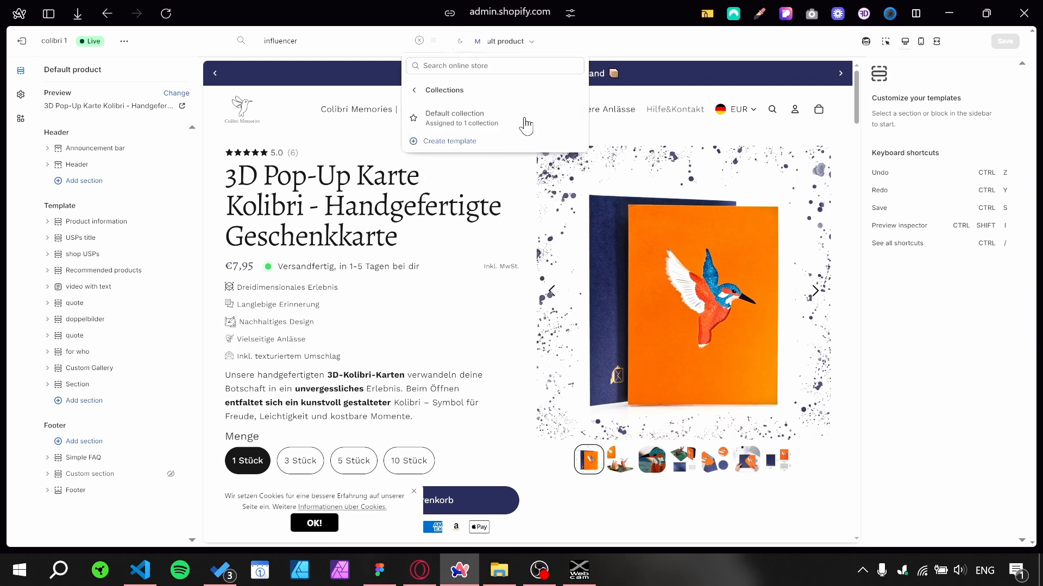
click(529, 121)
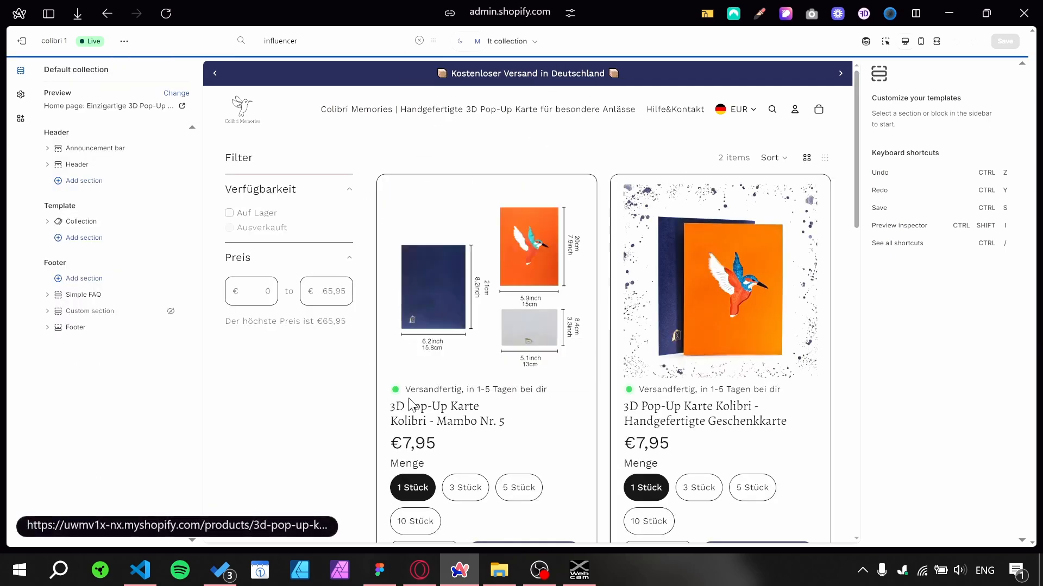
click(399, 315)
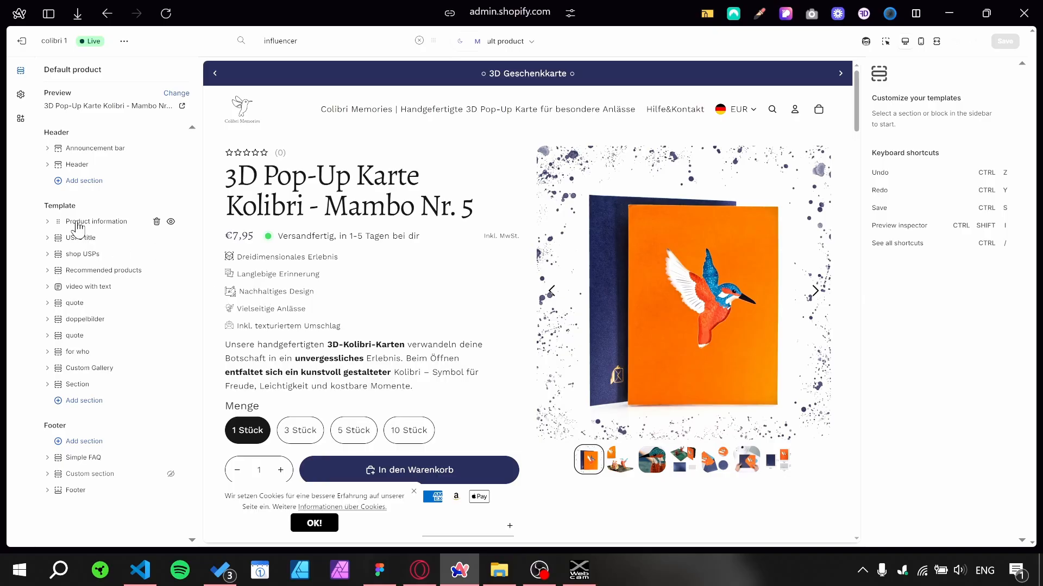
- Remove the Star Rating block from the Details of the Product information section
click(106, 223)
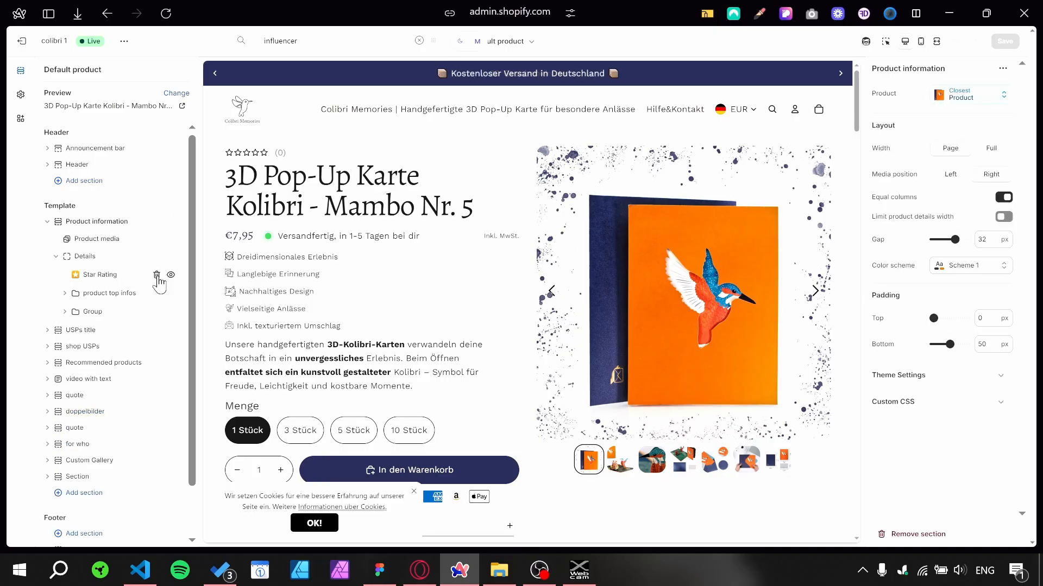
click(157, 274)
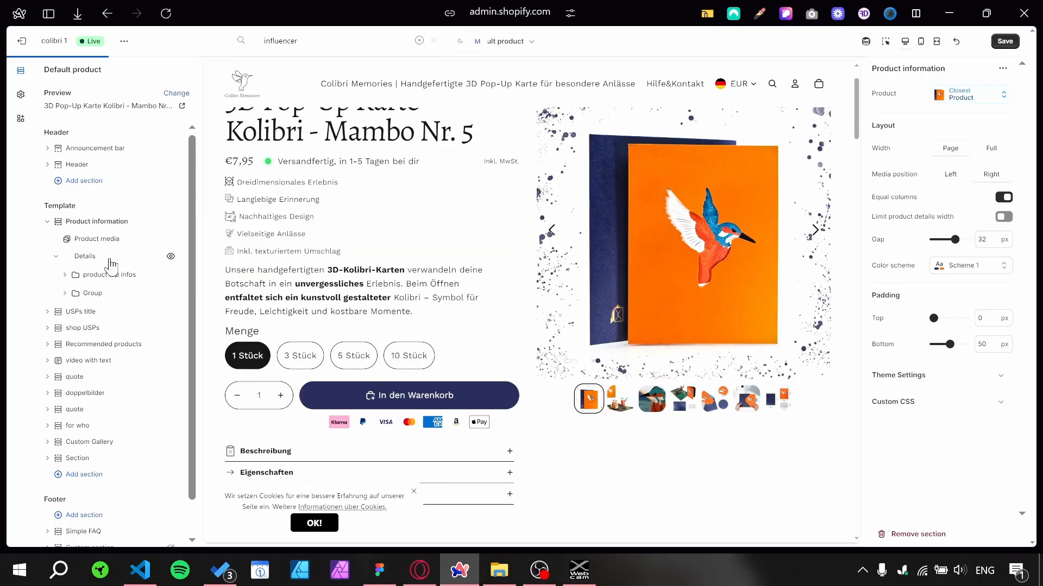
- Browse the full list of blocks available under Details and add a Text block above product top infos
click(122, 266)
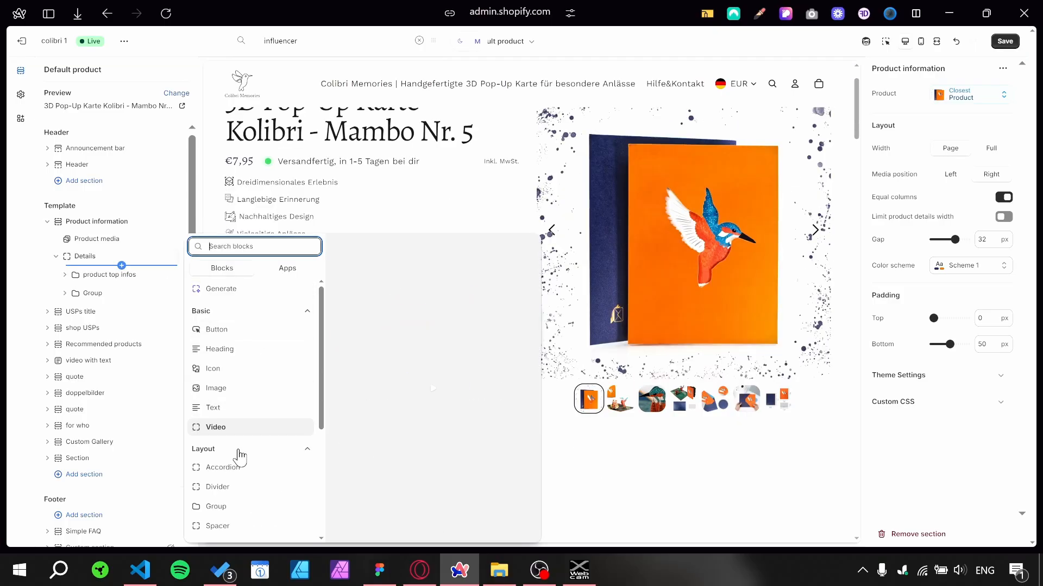
scroll(240, 439, down, 4)
scroll(245, 412, up, 2)
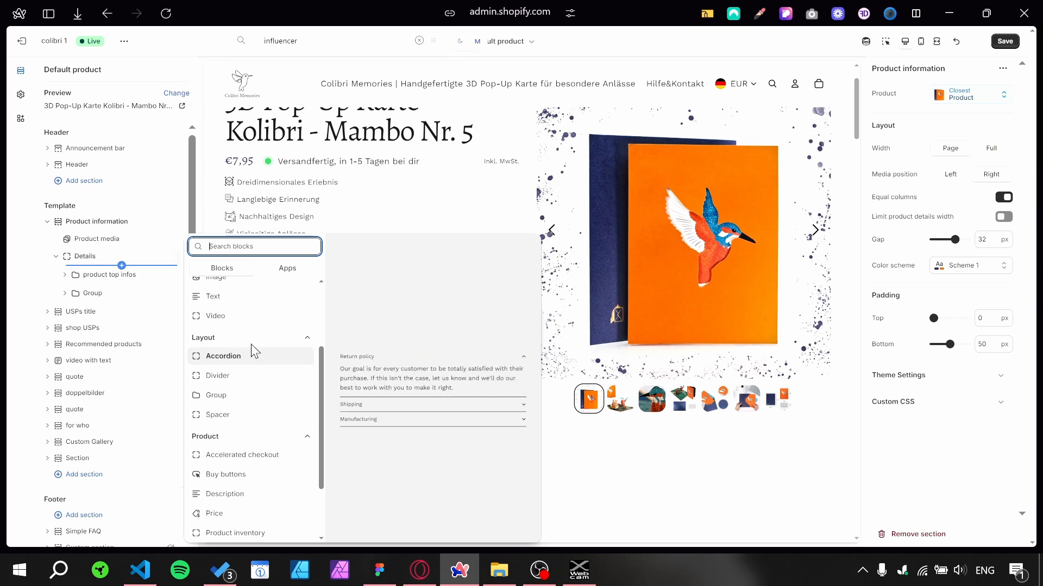
scroll(251, 348, down, 2)
click(208, 533)
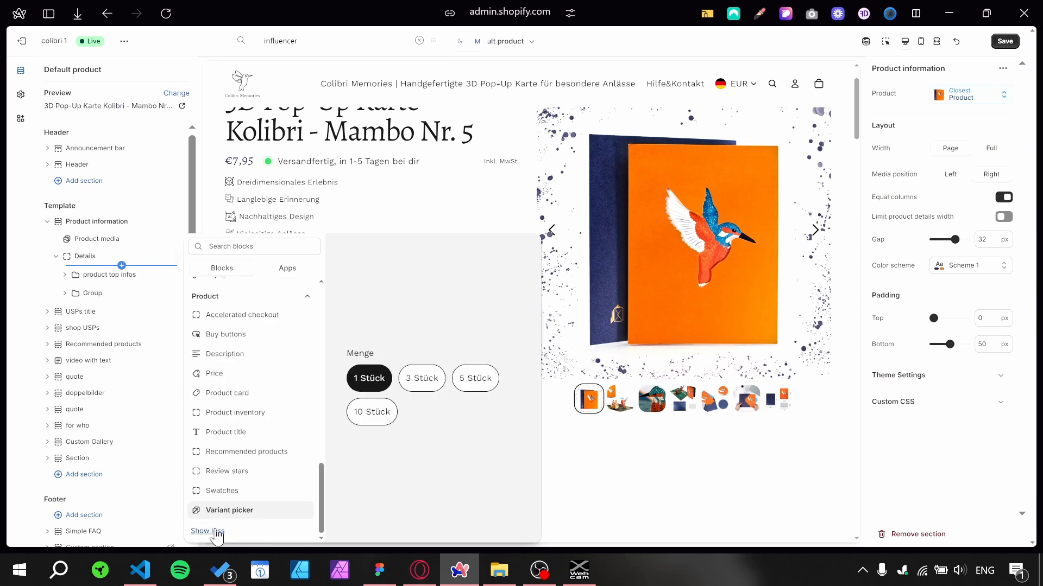
scroll(239, 434, up, 5)
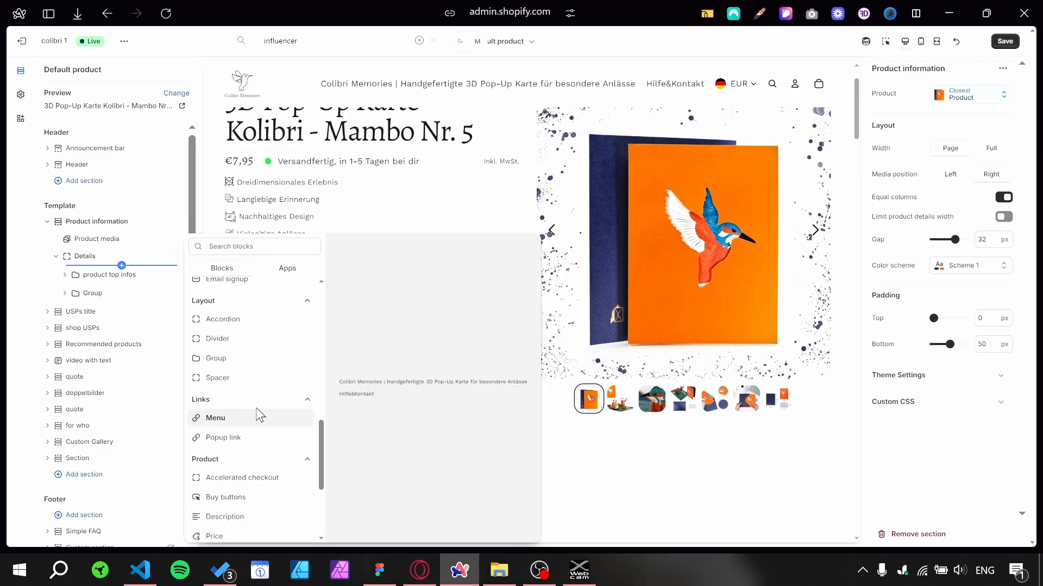
scroll(255, 399, up, 3)
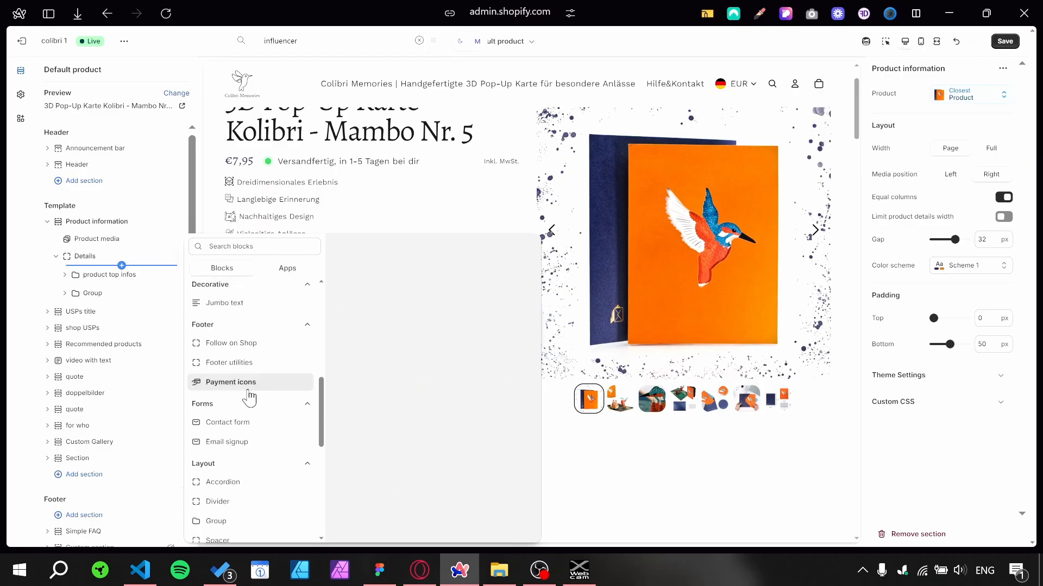
scroll(228, 394, up, 6)
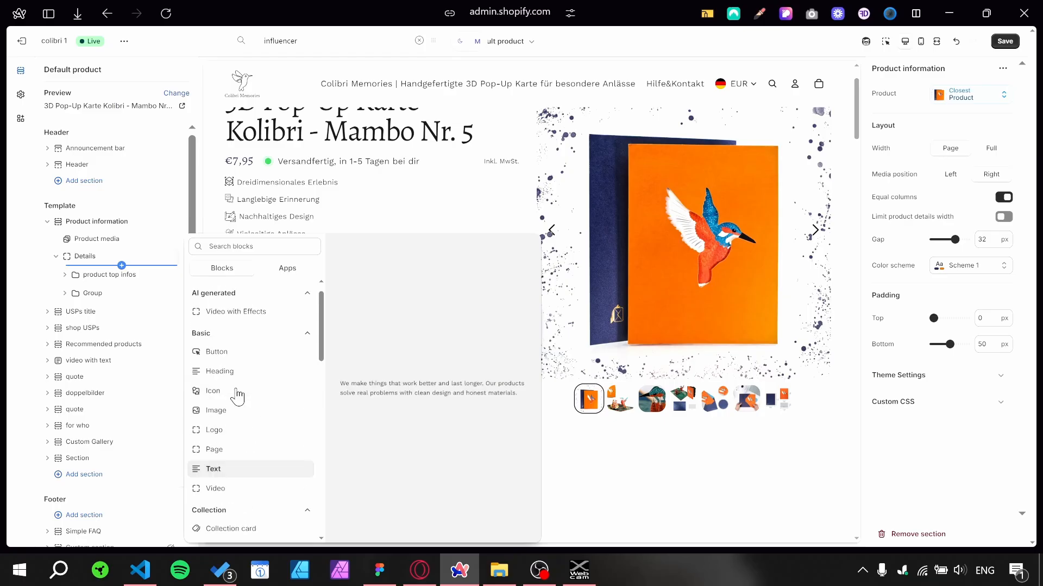
click(228, 469)
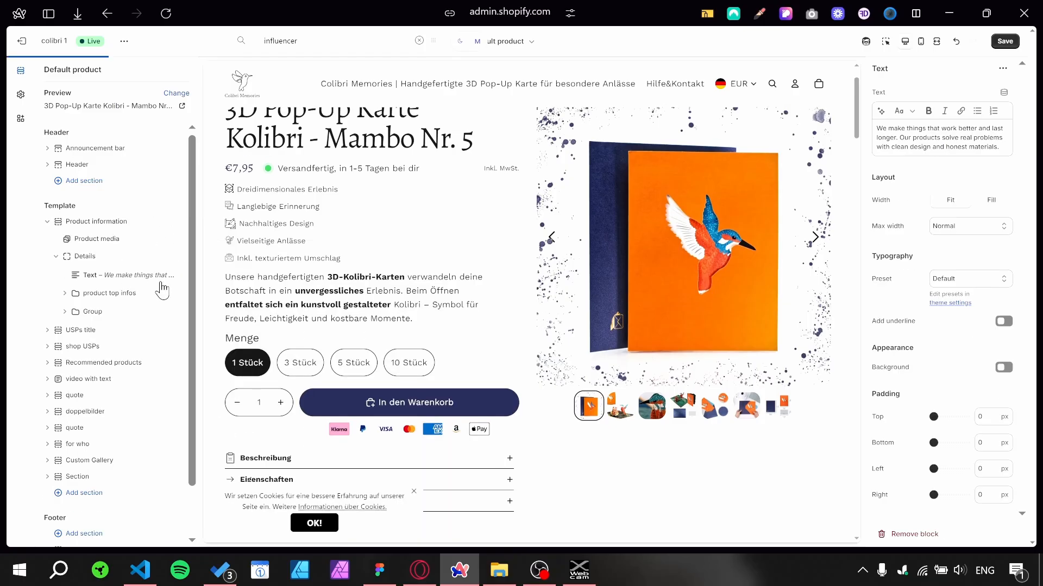
- Check which product metafields the Text block can connect to, then undo adding the block
click(1003, 92)
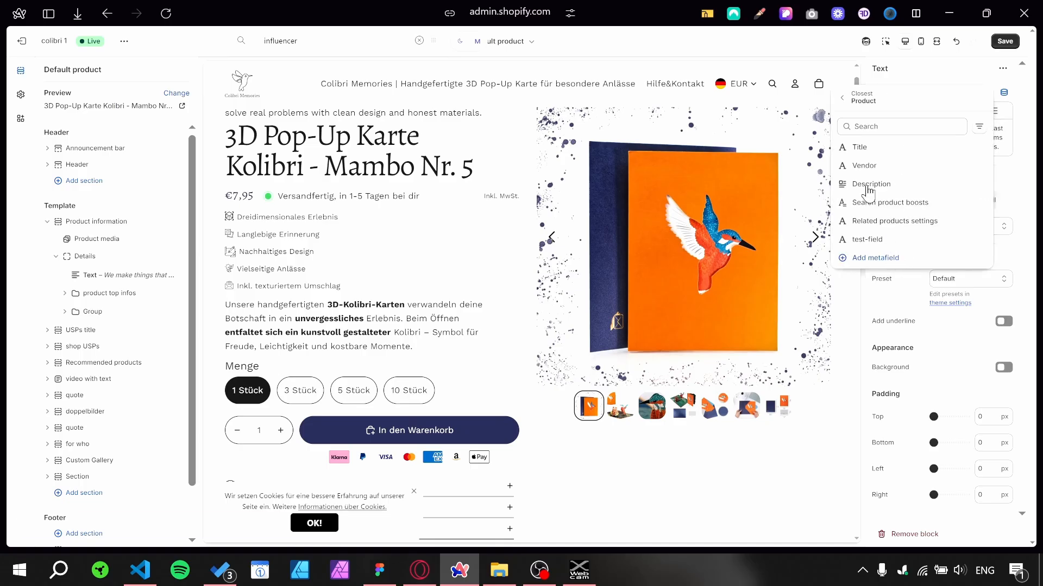
click(998, 146)
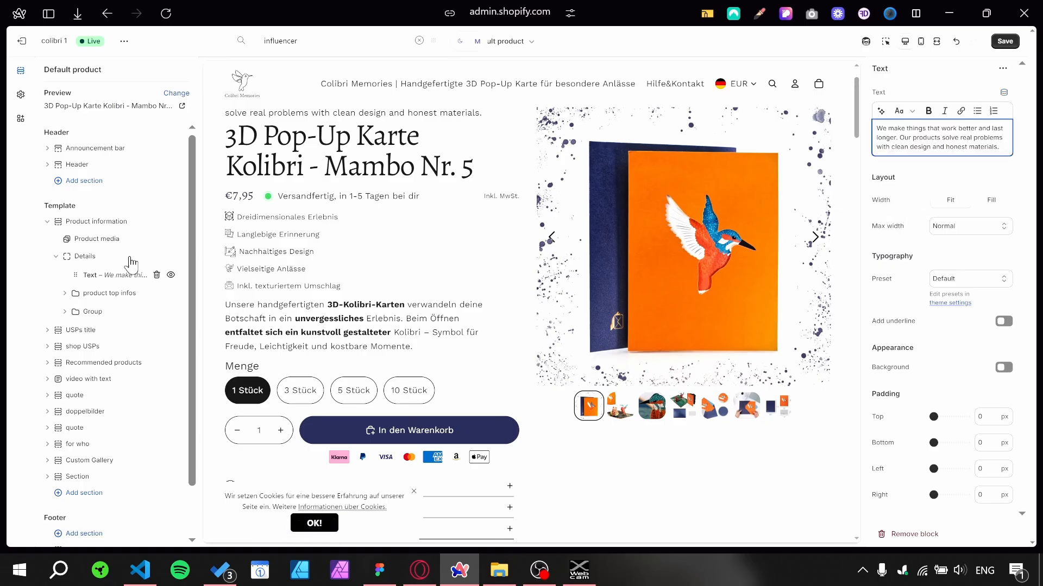
click(951, 49)
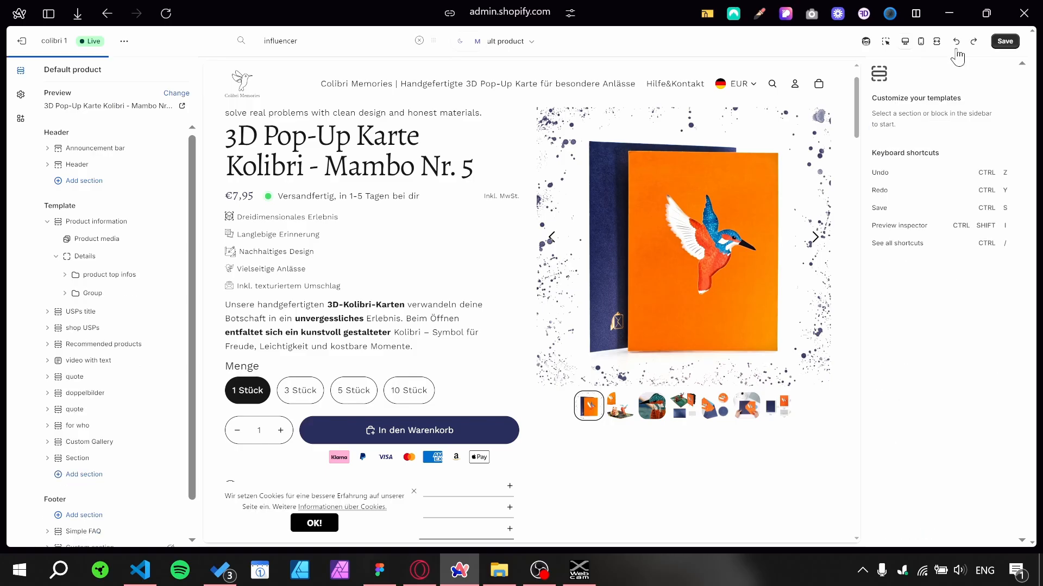
- Add an Image block at the start of Details, connect its image to the test-file metafield and save the template
click(121, 266)
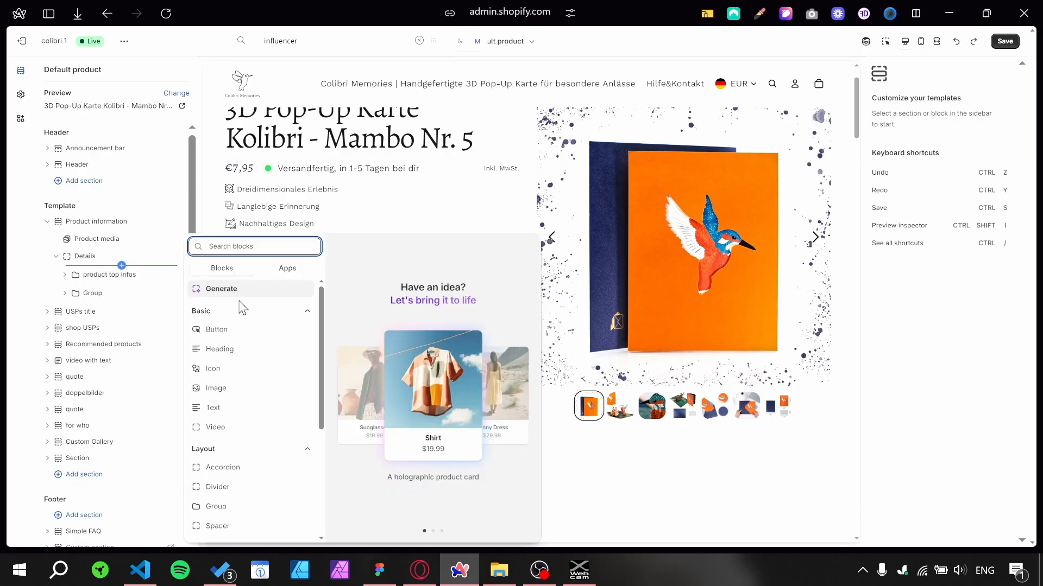
click(215, 392)
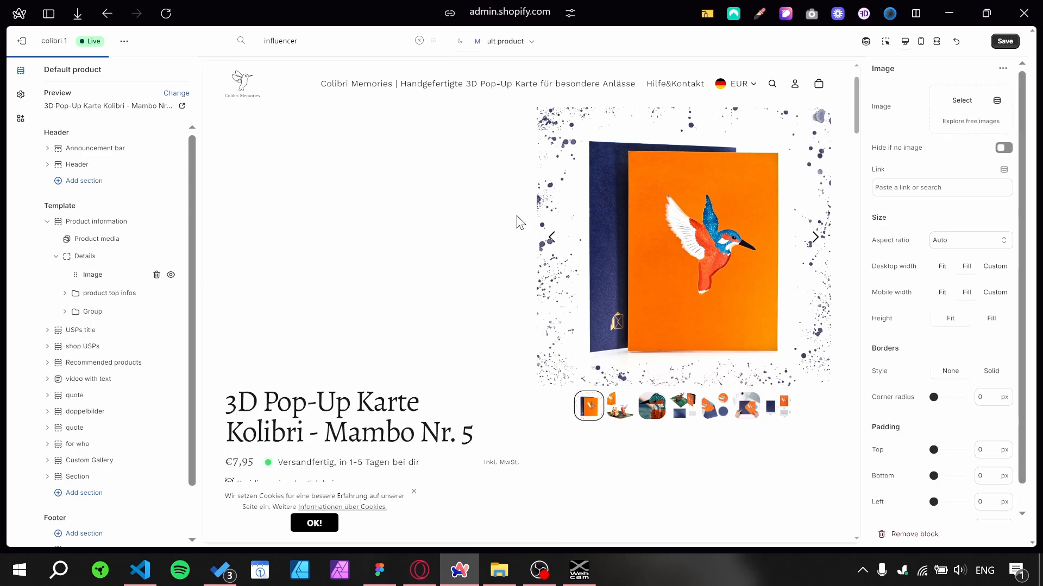
click(997, 100)
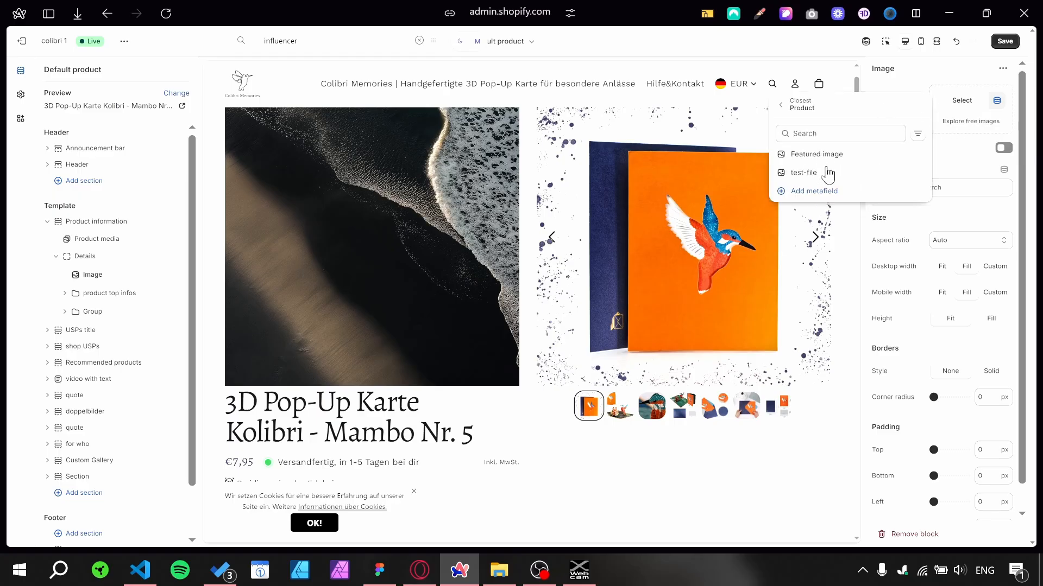
click(802, 174)
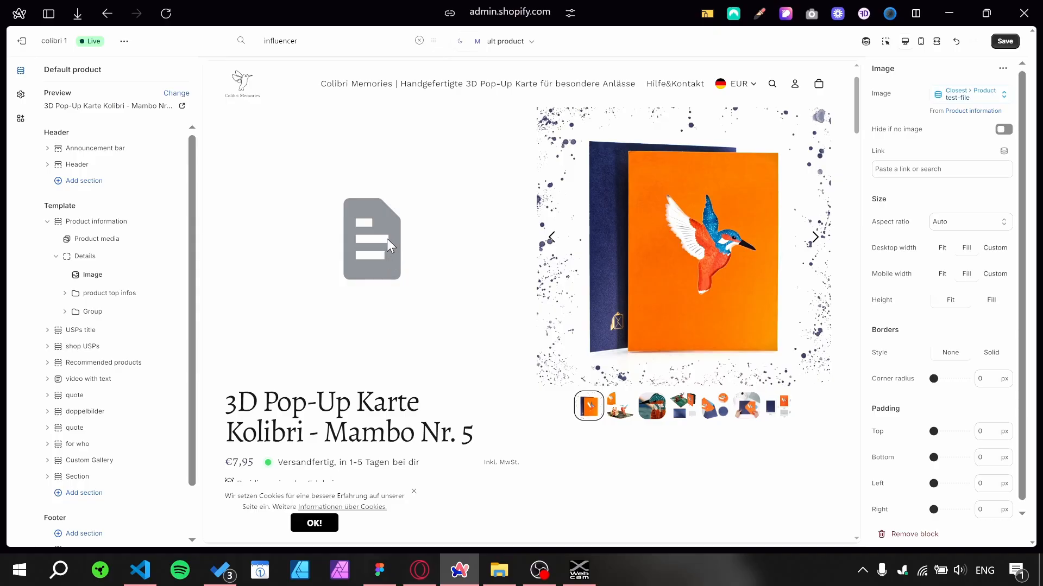
click(1003, 41)
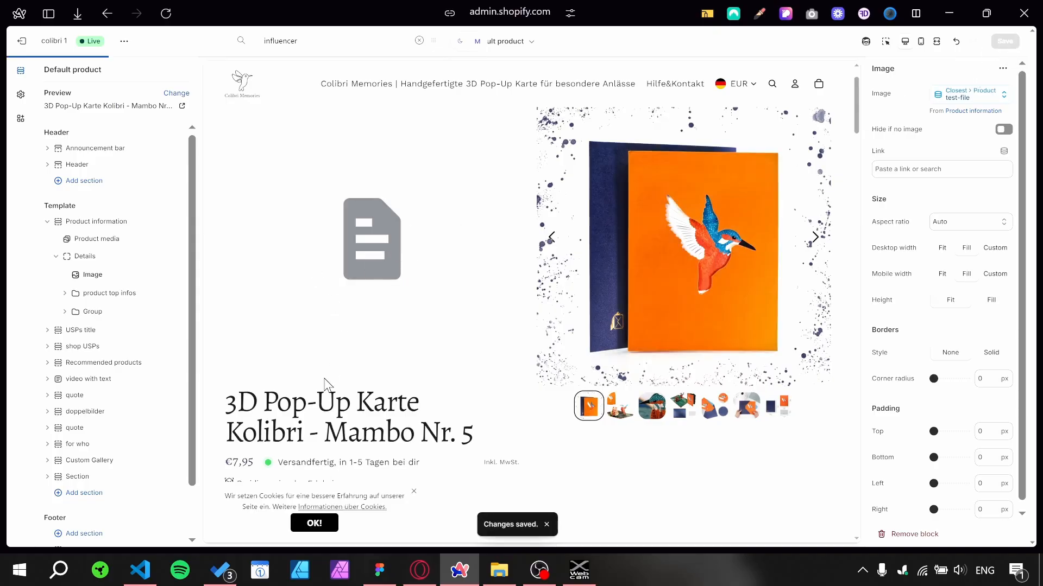
- Examine the product page in the full-width preview, accept the cookie notice and return to the desktop view
click(936, 41)
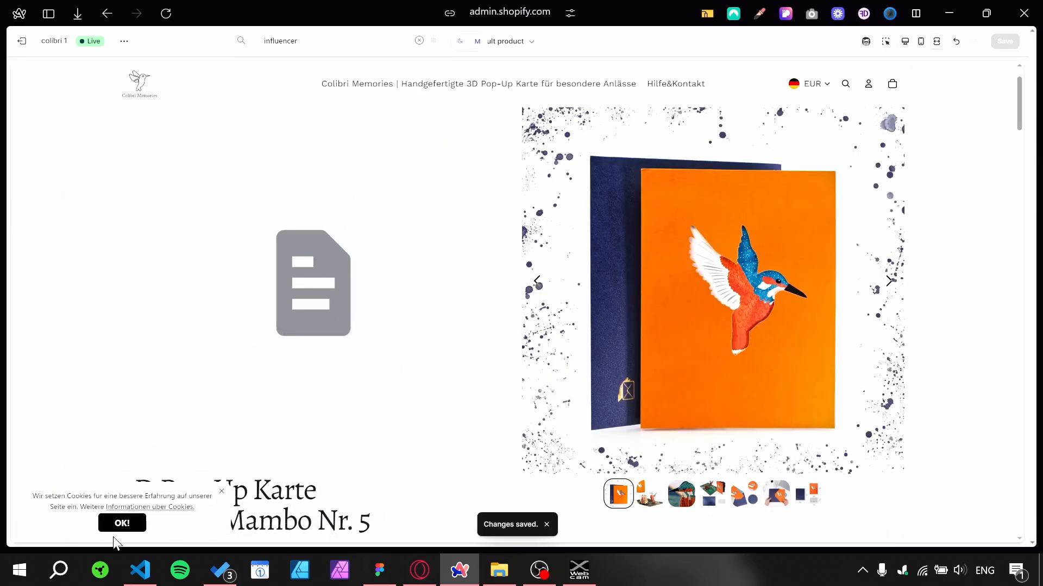
click(122, 524)
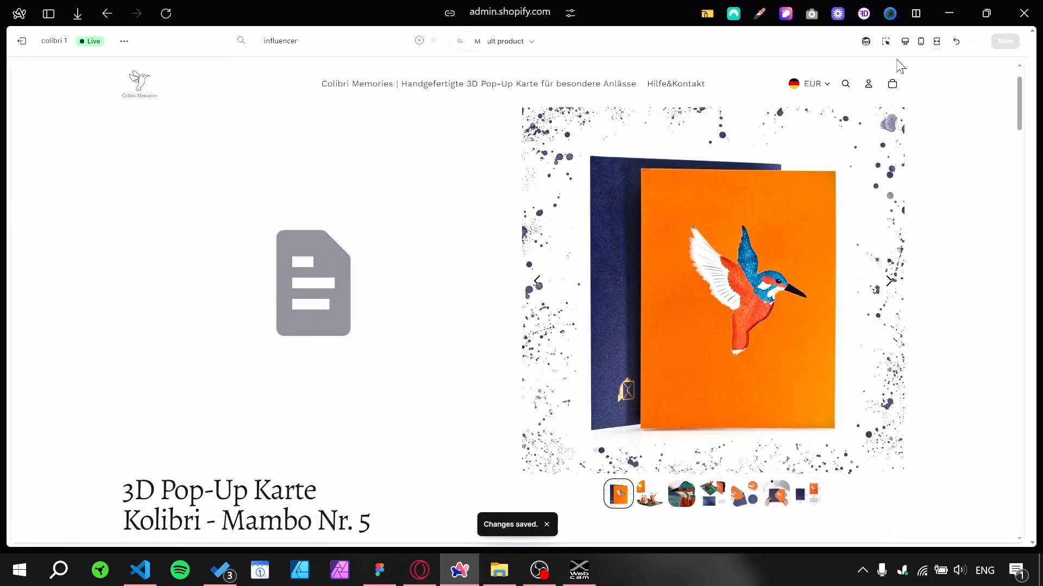
click(904, 41)
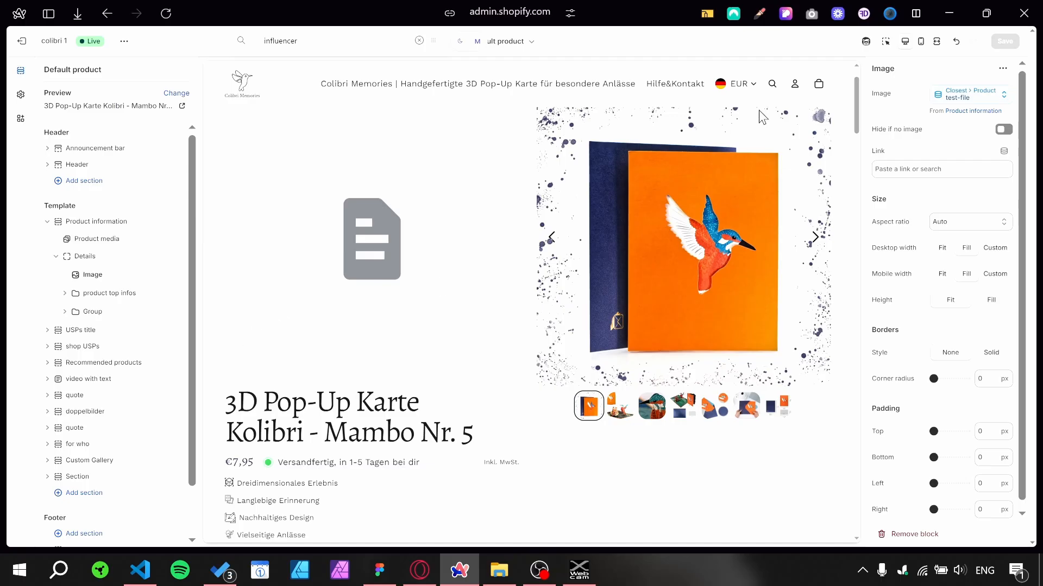
- Replace the Image block in Details with a Custom liquid block and start editing its Liquid code
click(155, 275)
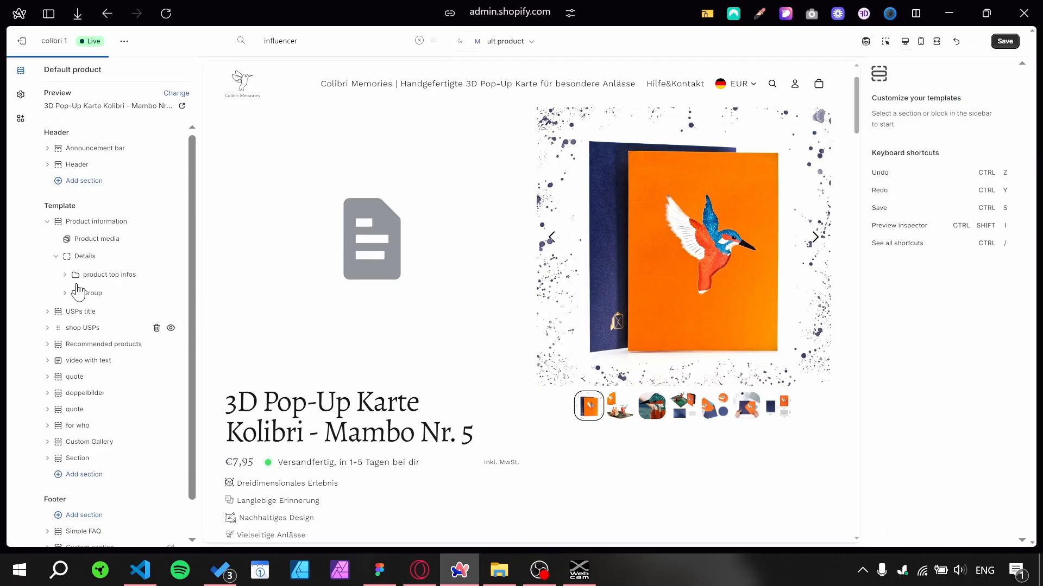
click(122, 266)
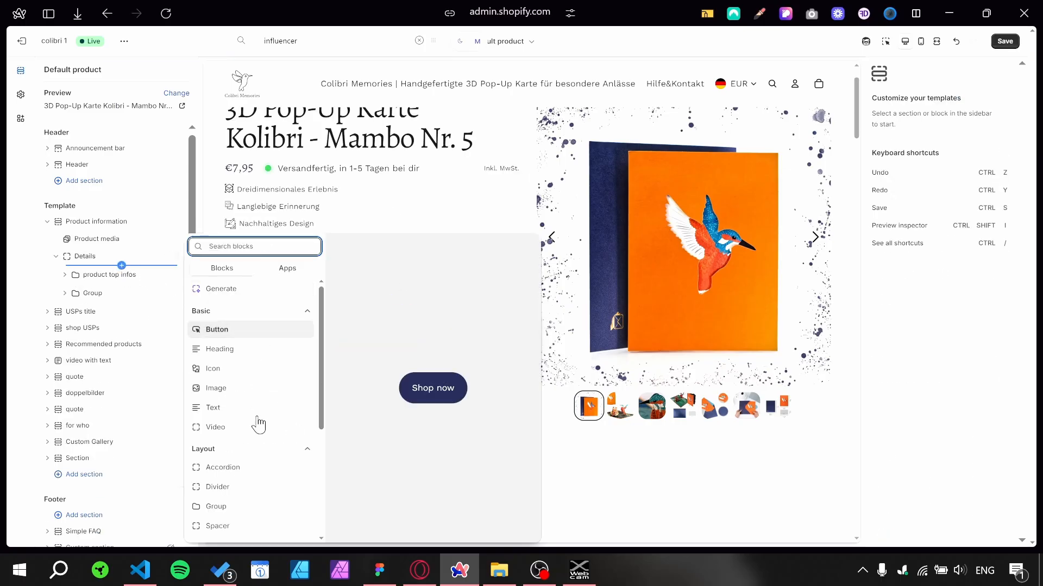
drag(321, 346, 315, 466)
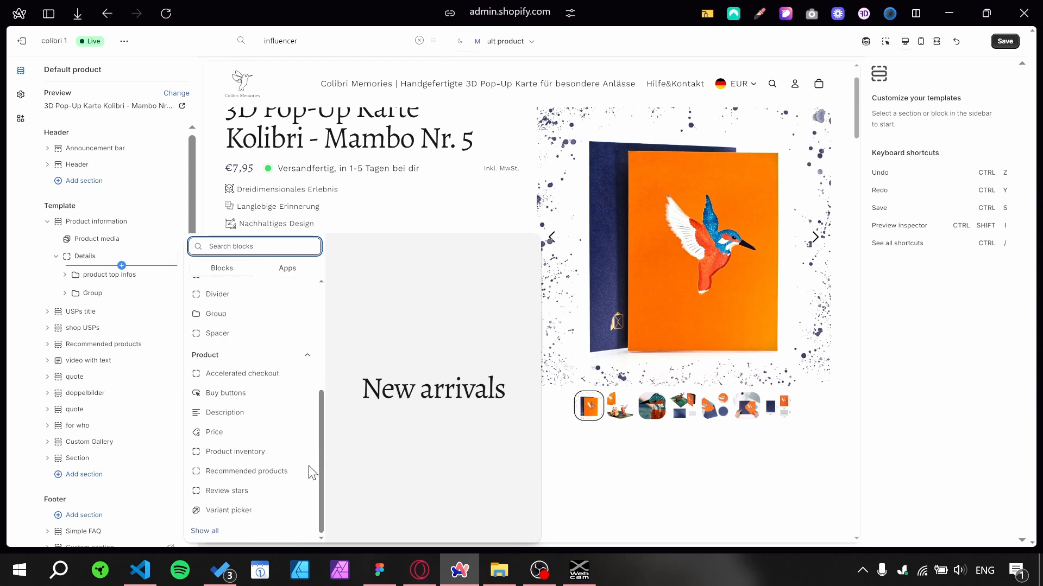
click(205, 532)
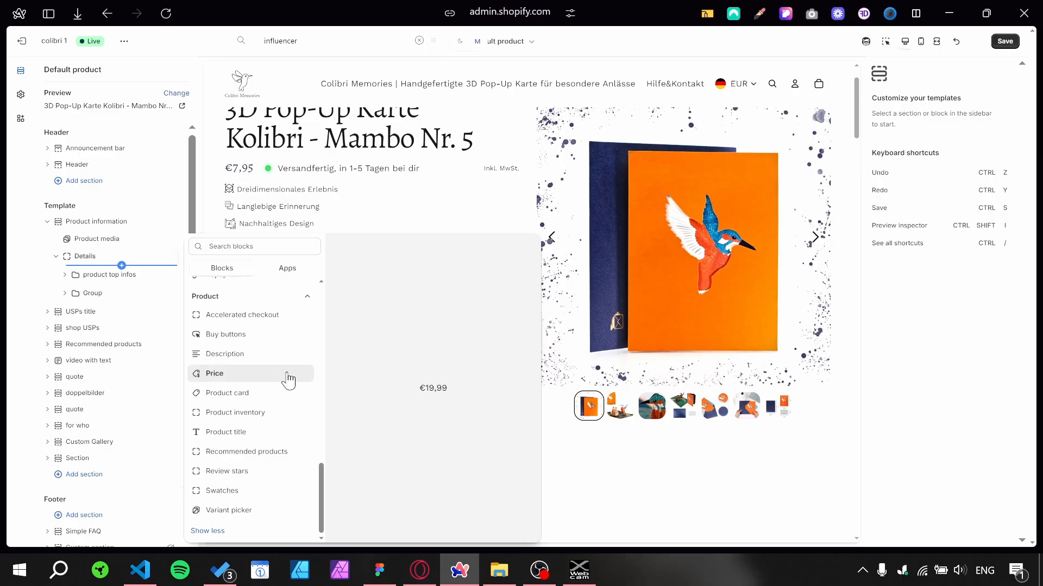
scroll(266, 451, up, 6)
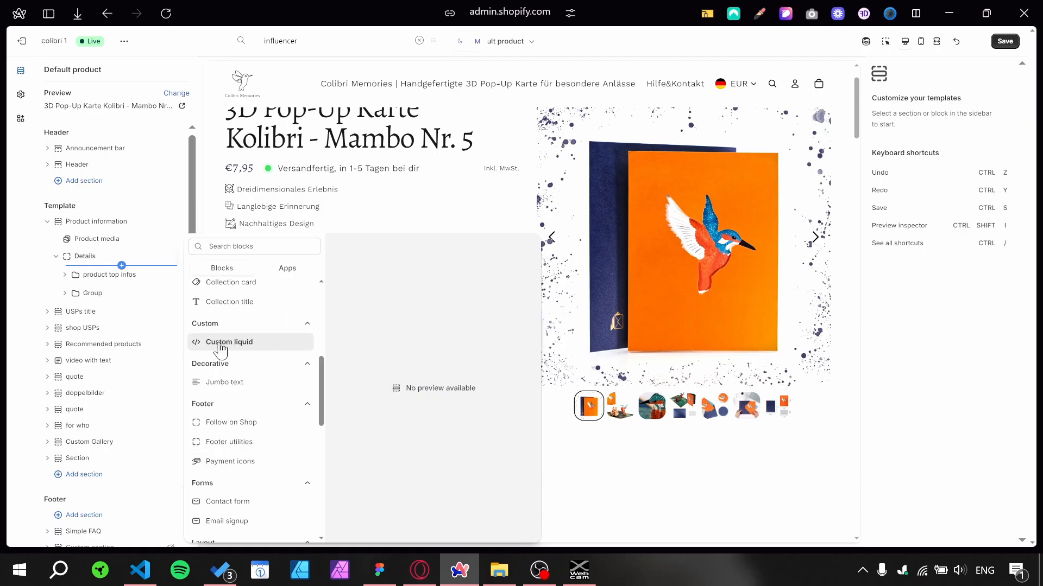
key(Escape)
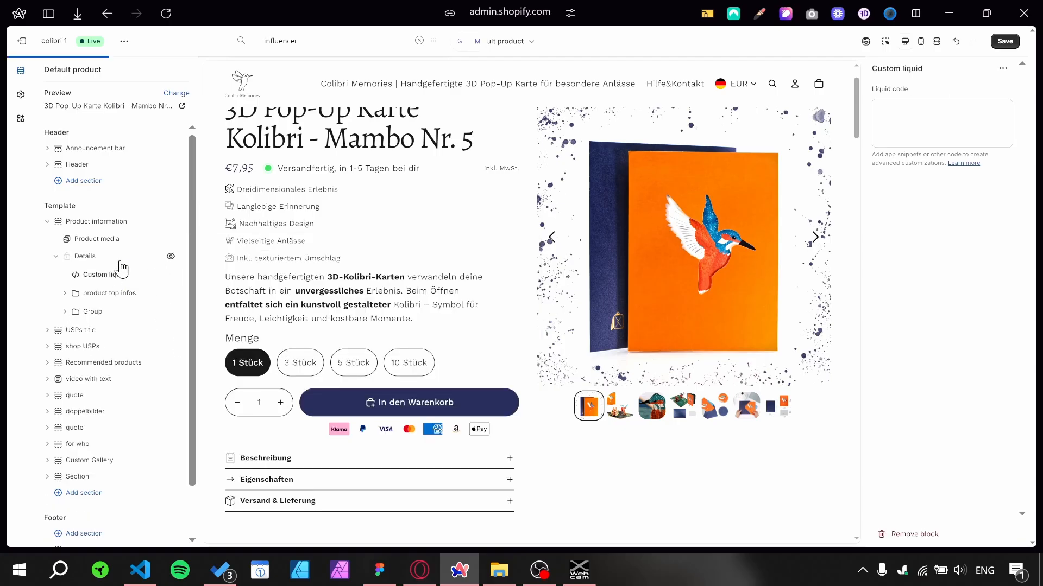
click(957, 124)
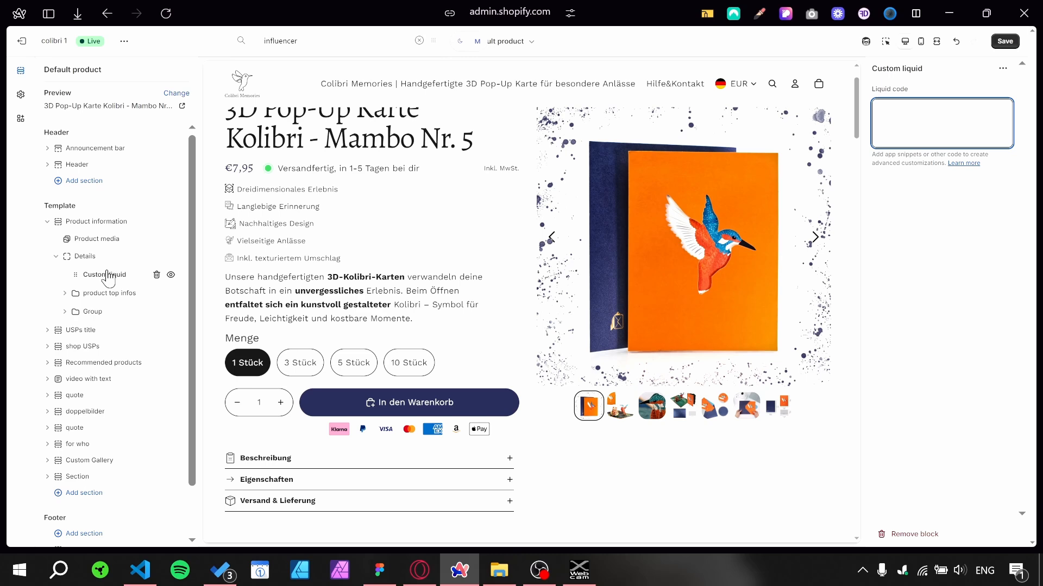
- Switch to the test-file metafield definition page and restore the browser window from its maximized size
mouse_move(1, 404)
click(72, 367)
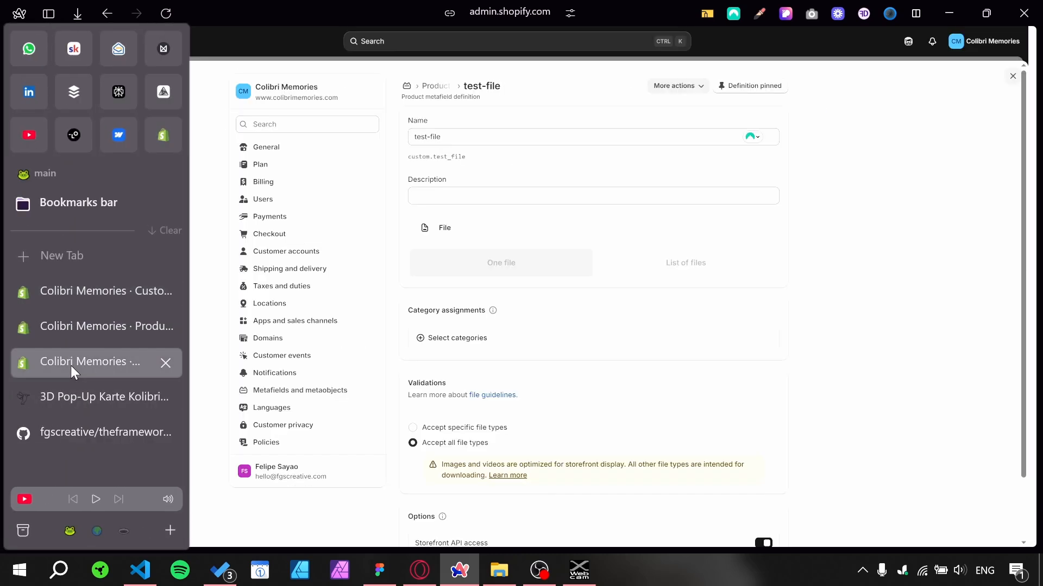
double_click(626, 17)
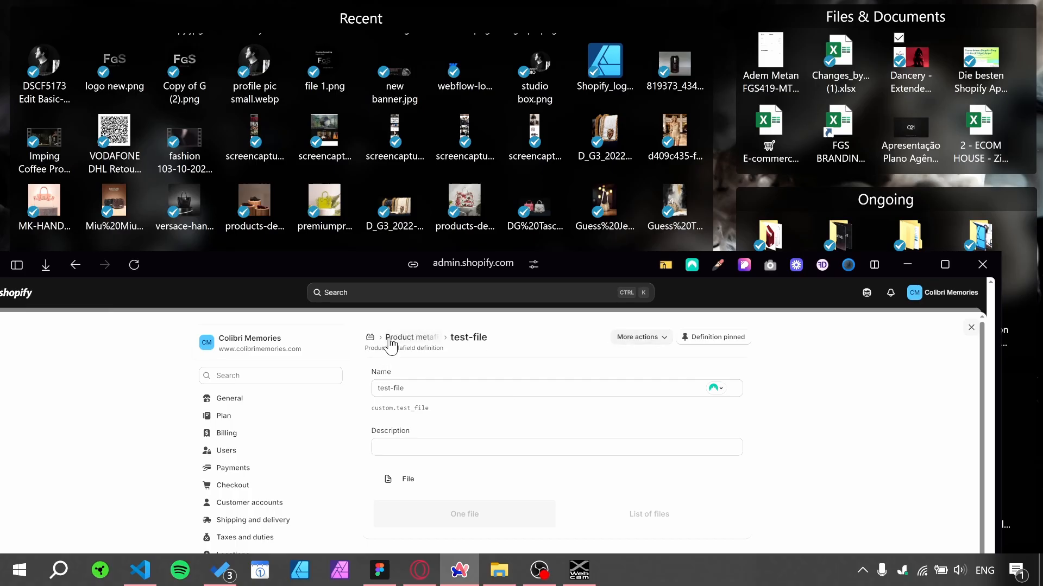
- Go through the product metafield definitions and the metafields overview, reopen the test-file definition and maximize the browser window
click(430, 339)
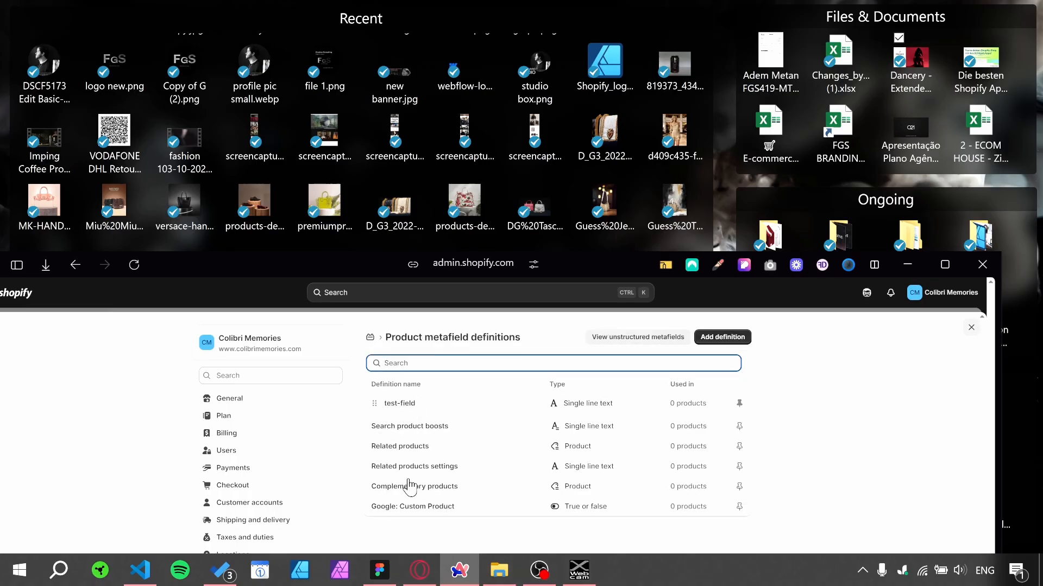
drag(613, 262, 610, 158)
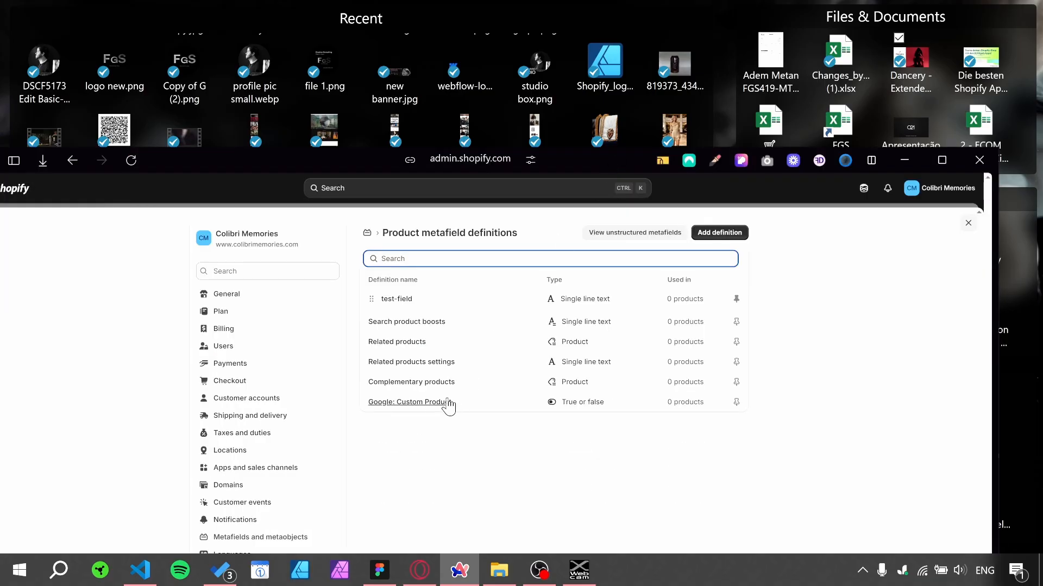
click(371, 237)
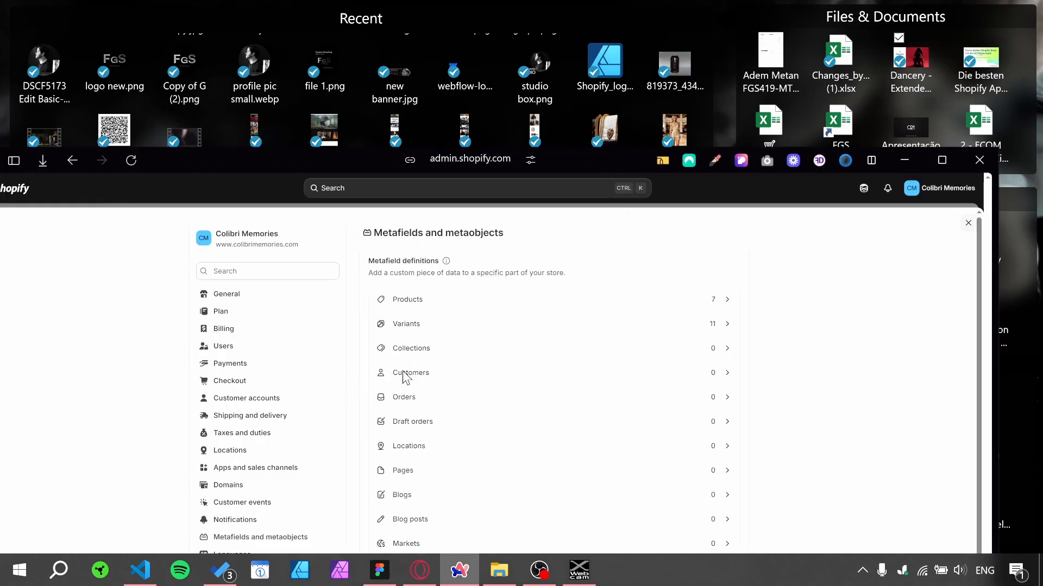
click(427, 304)
click(400, 302)
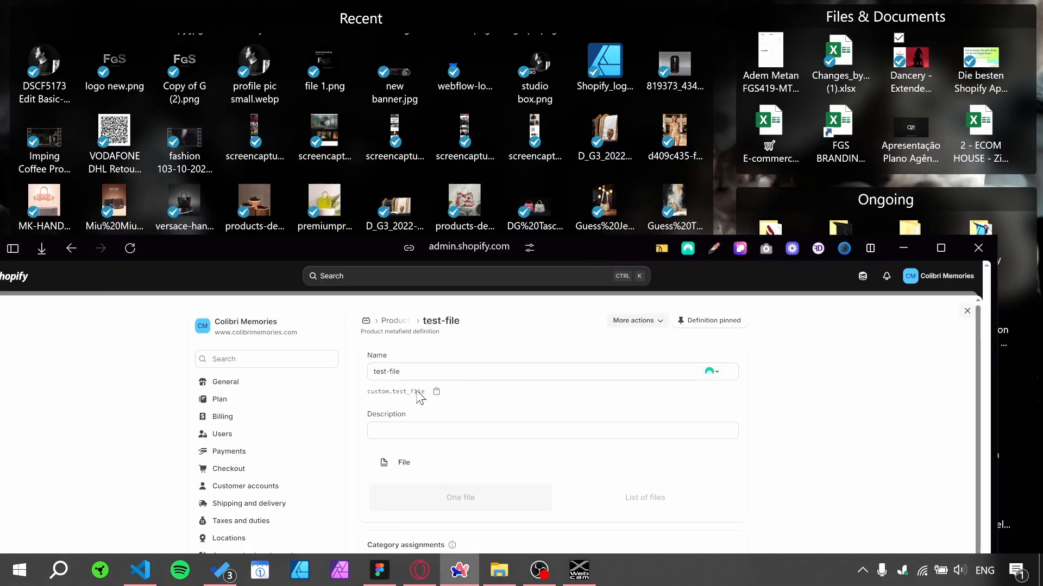
scroll(402, 387, down, 1)
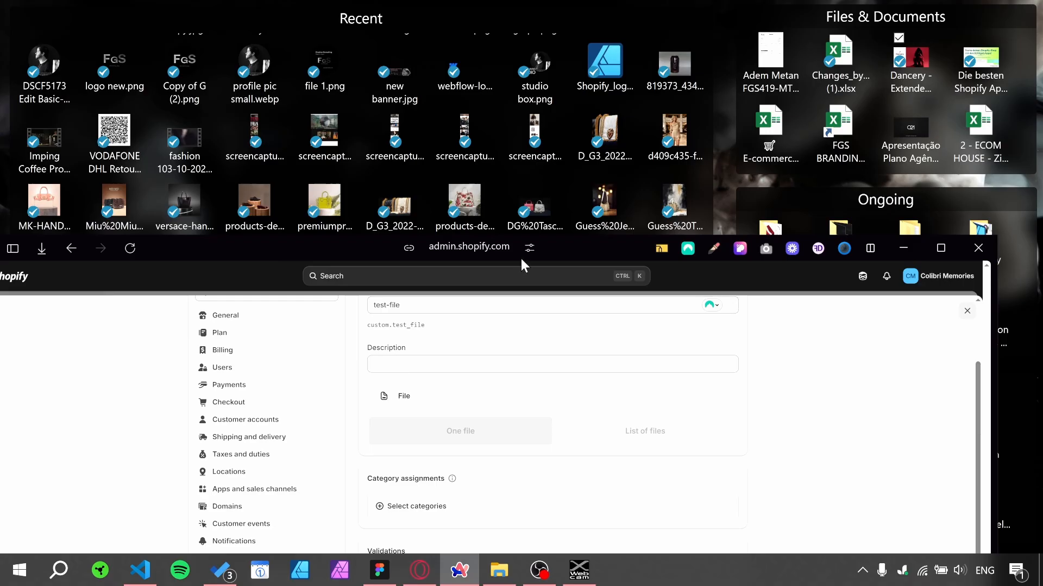
drag(593, 248, 606, 79)
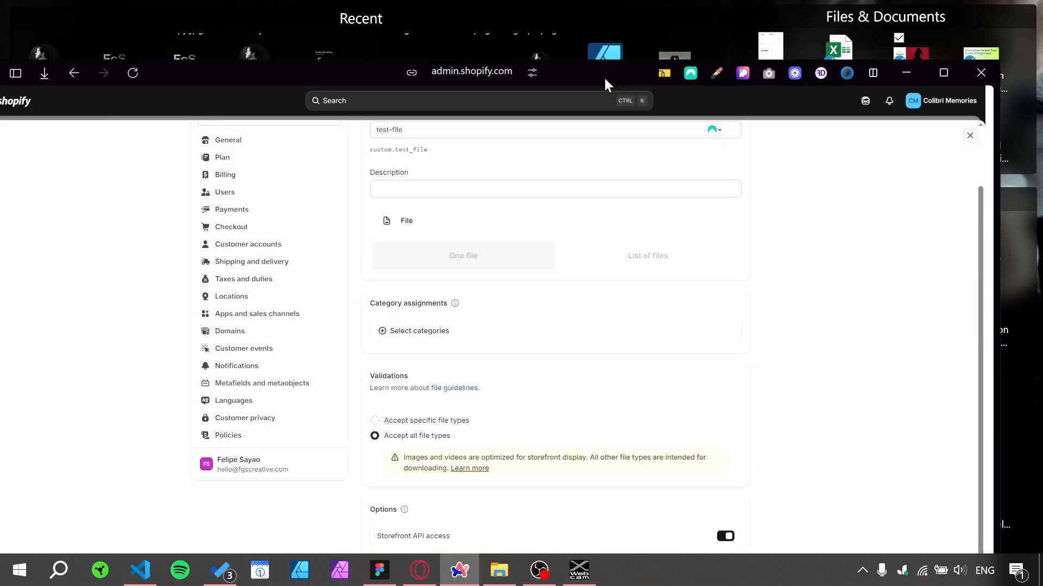
click(943, 72)
- Switch to Perplexity and begin the question "i want to reference a metafield in a custom liquid block in shopify. the metafield is called"
mouse_move(54, 148)
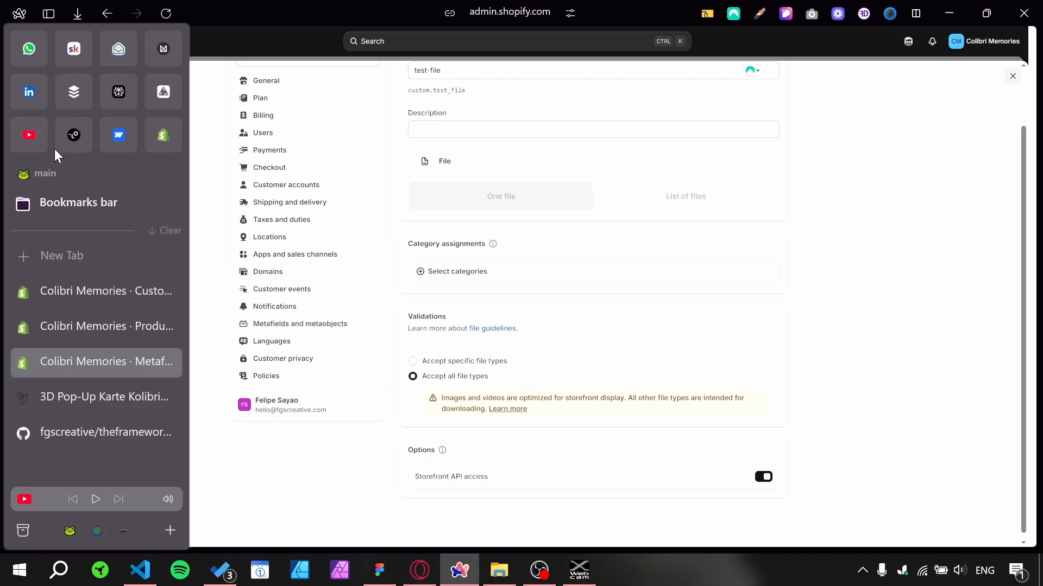
click(119, 92)
click(32, 88)
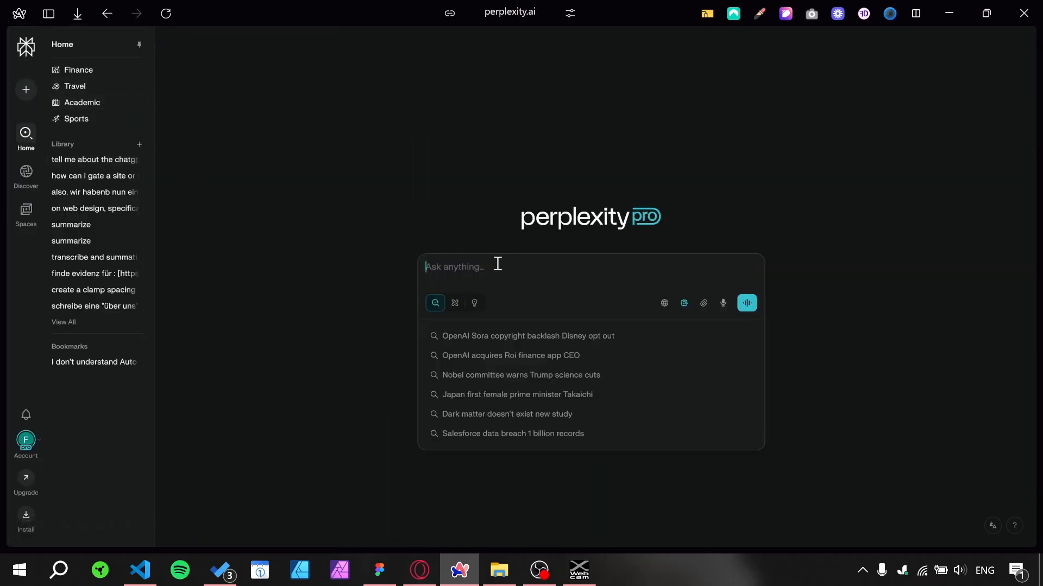
text(i want to reference a )
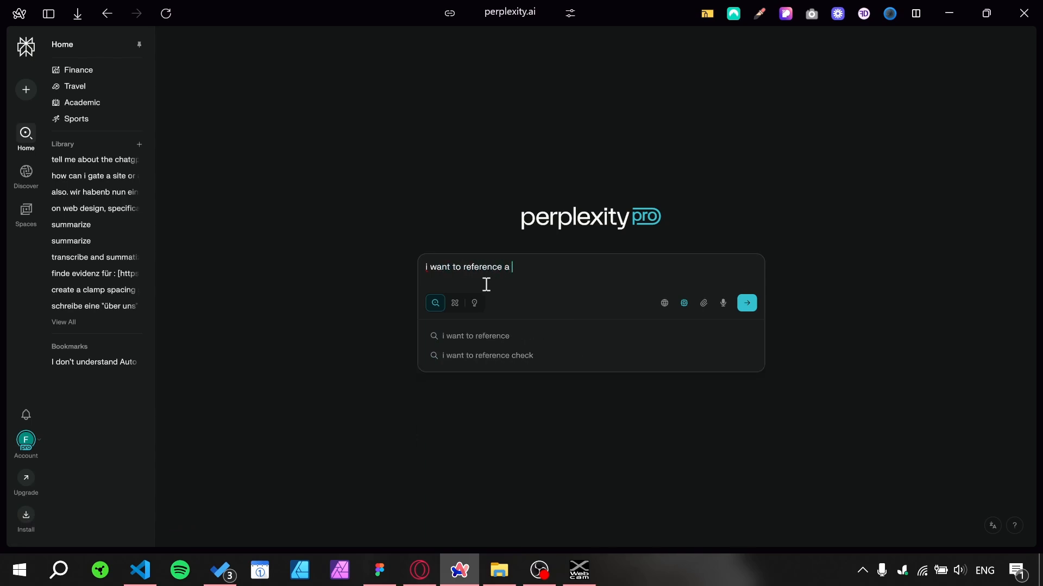
text(metafield in a custom liquid)
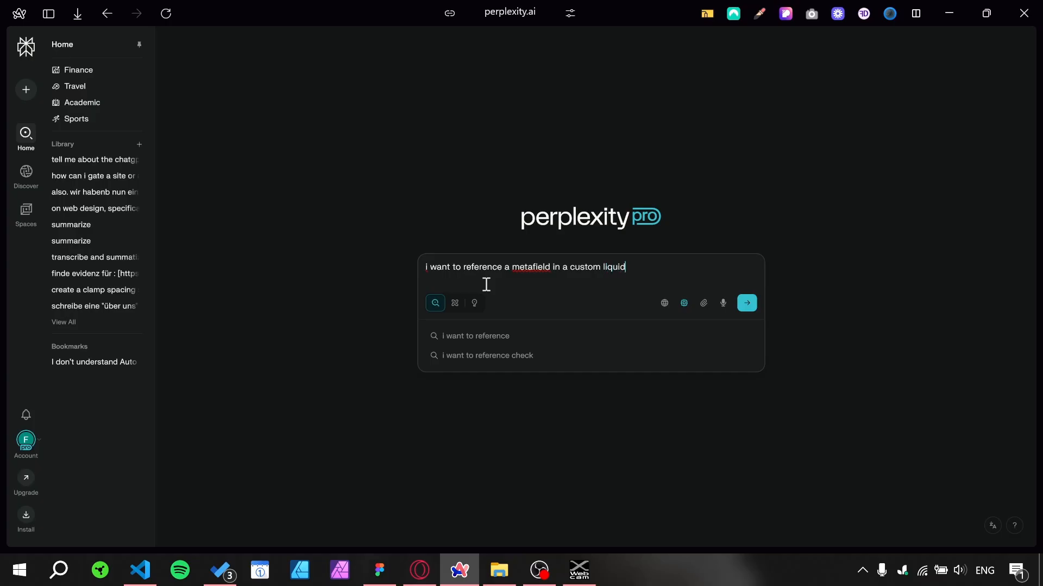
text( e)
key(BackSpace)
text(block in shopify.)
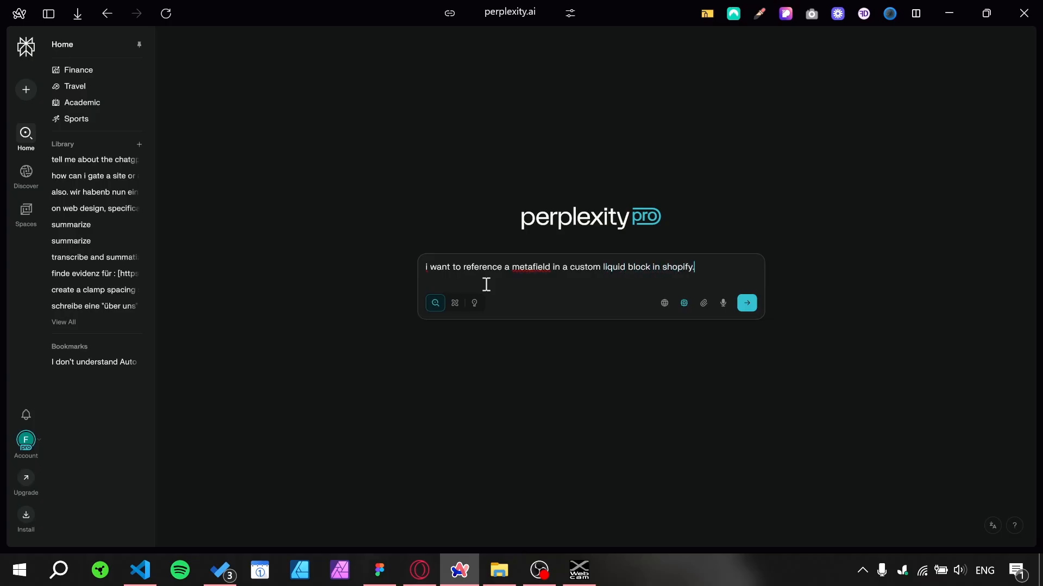
text(metafield is called)
- Copy the name test-file from its definition page into the question, ask for the "super duper short reference code for this metafield" and submit it
mouse_move(46, 353)
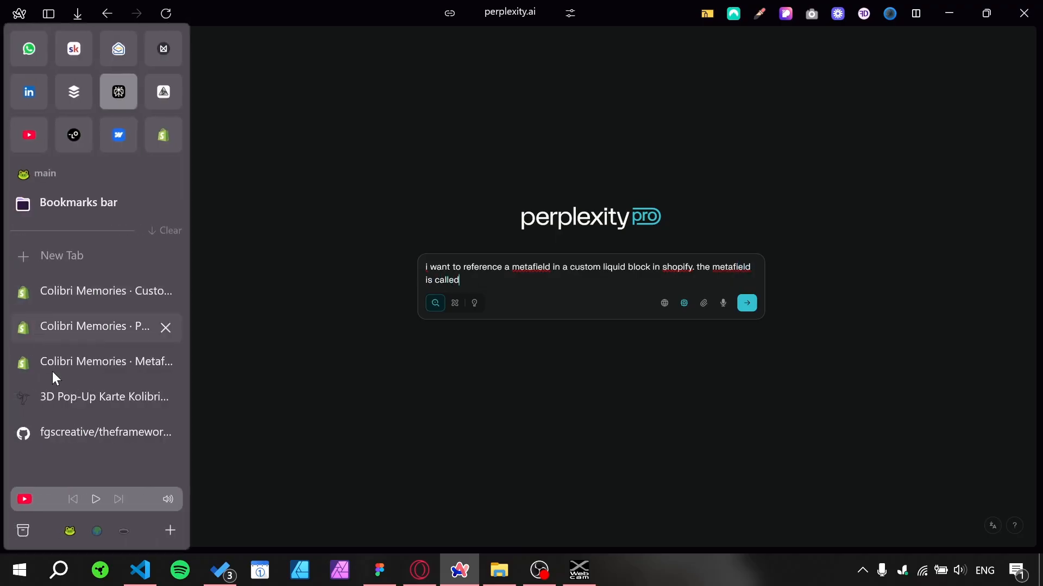
click(98, 353)
triple_click(503, 72)
key(ctrl+c)
mouse_move(3, 95)
click(118, 91)
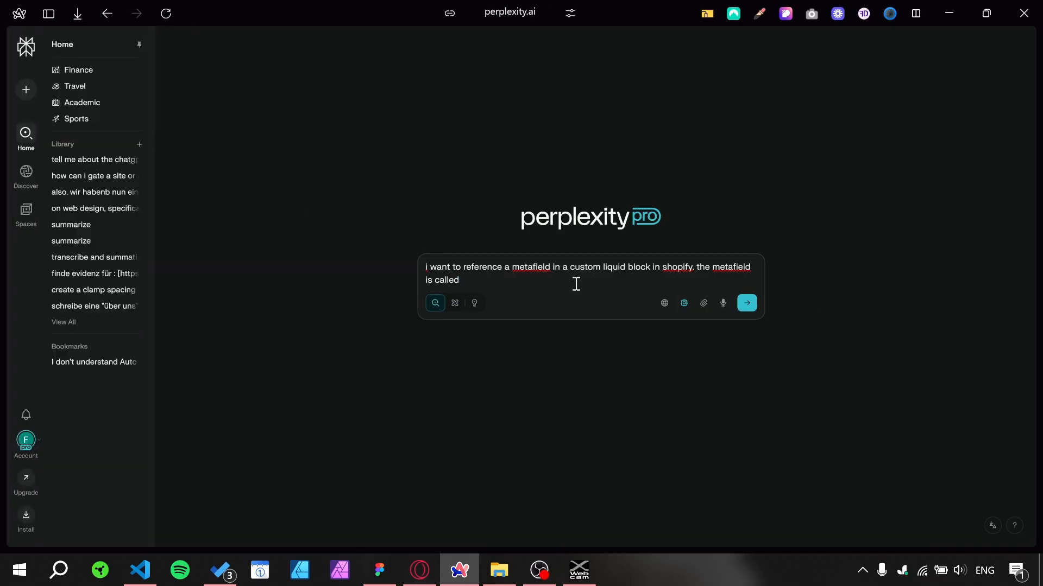
key(ctrl+v)
text(hort )
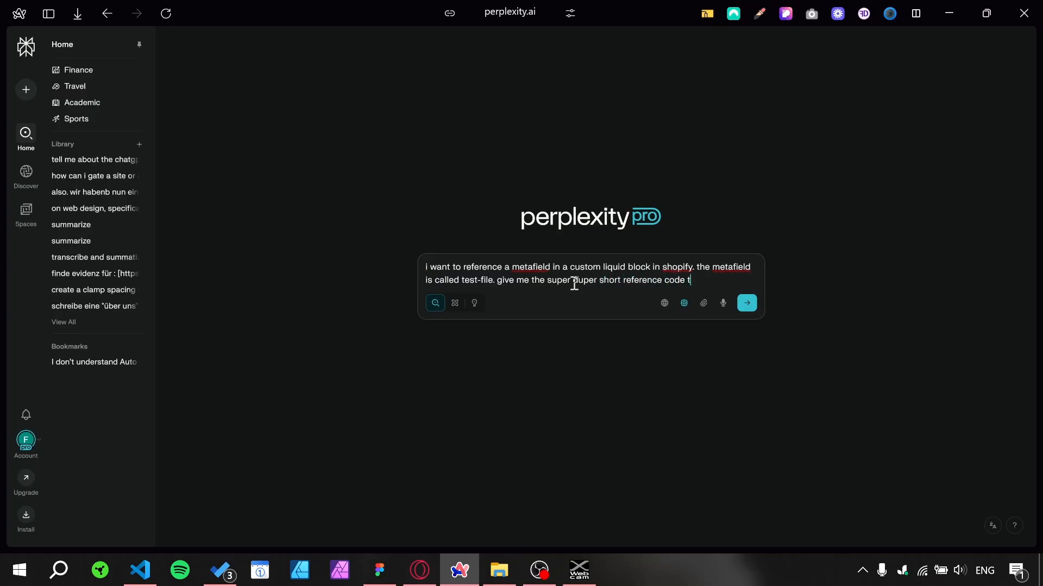
text(metafield)
key(Return)
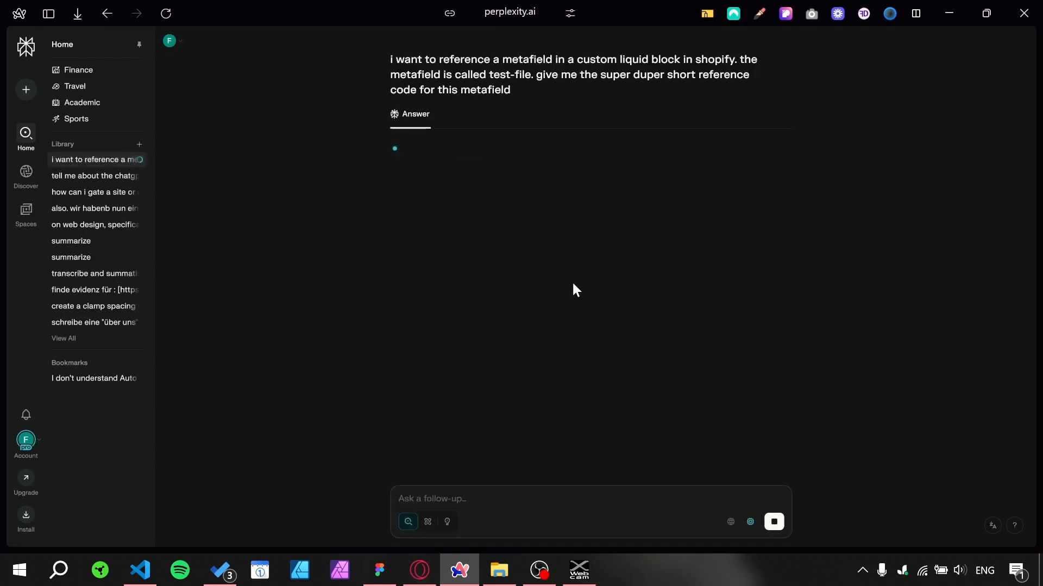
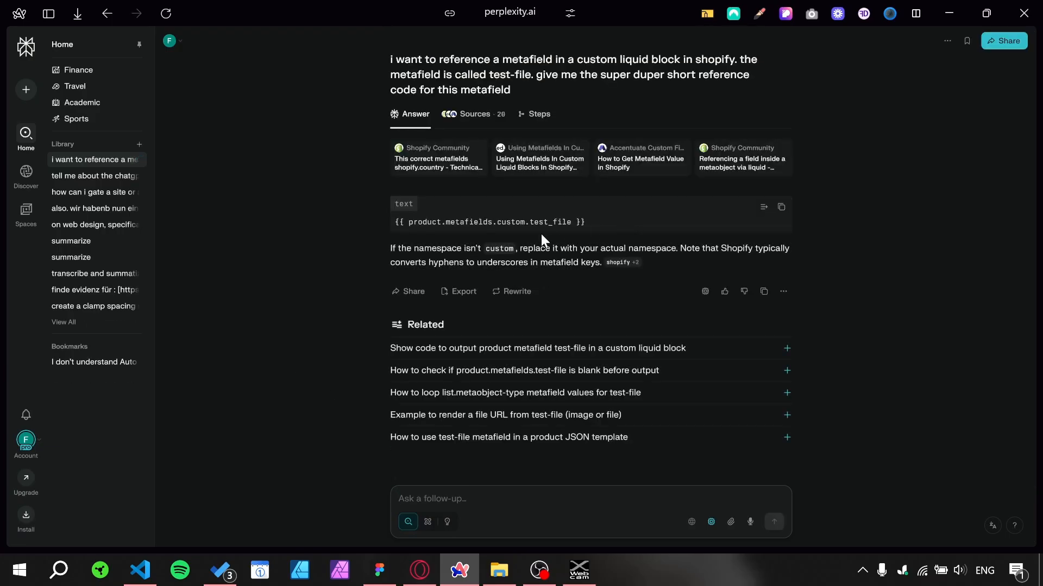
- Copy the answer's code snippet {{ product.metafields.custom.test_file }}
drag(585, 221, 552, 222)
click(559, 225)
click(781, 207)
- Paste the snippet into the follow-up prompt and highlight its product, metafields, custom and test_file parts one by one
mouse_move(2, 326)
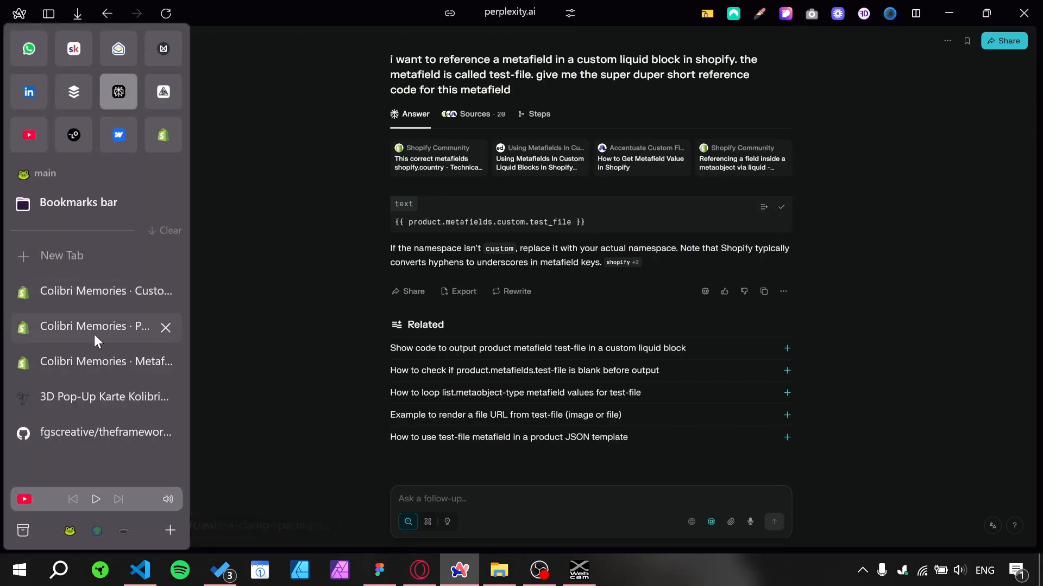
key(ctrl+v)
drag(487, 483, 430, 481)
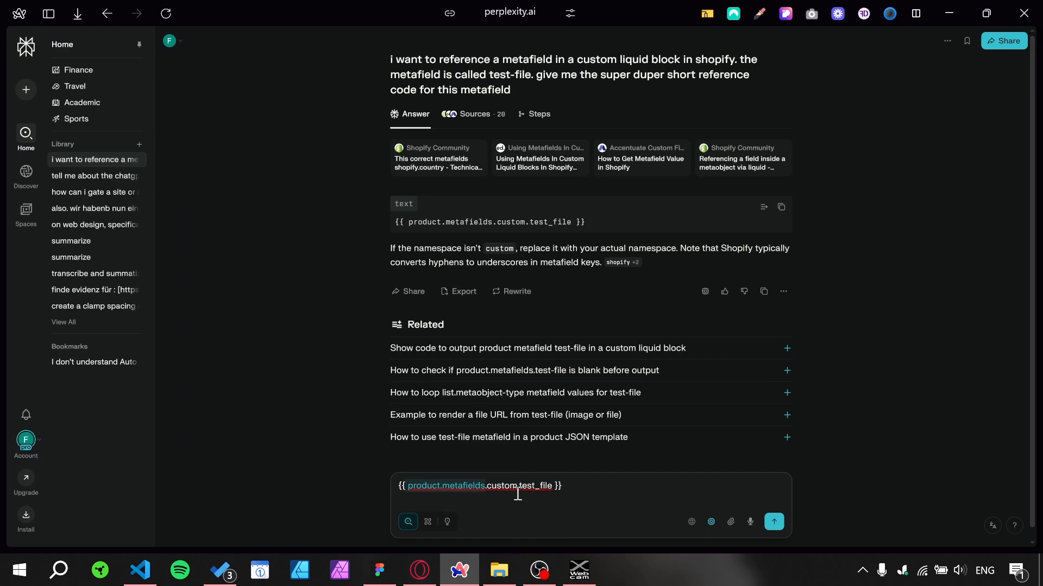
click(510, 486)
double_click(411, 484)
double_click(470, 486)
drag(553, 489, 523, 486)
double_click(507, 487)
click(550, 488)
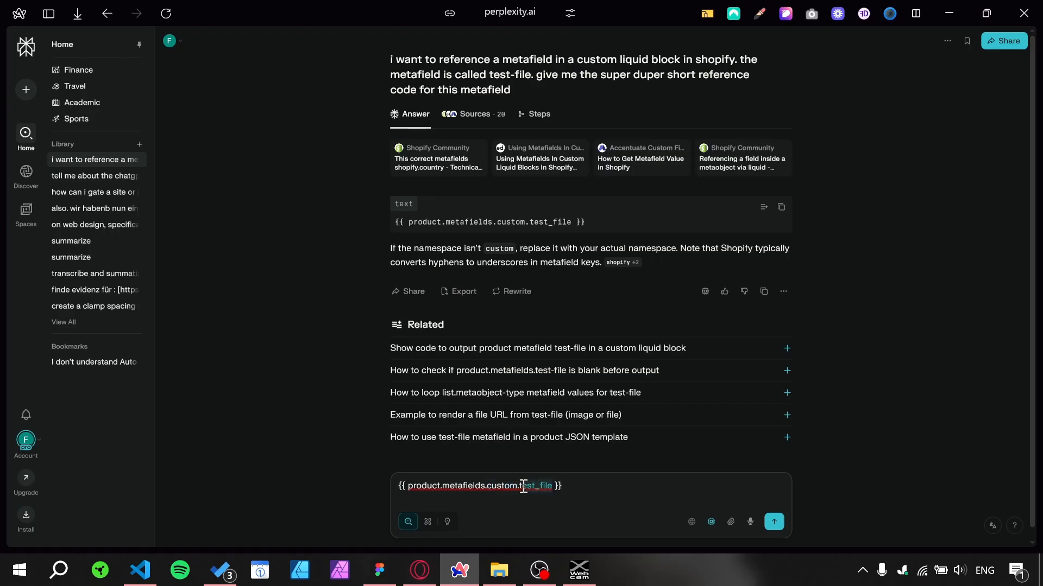
click(572, 484)
key(ctrl+a)
- Return to the theme editor and insert {{ product.metafields.custom.test_file }} as the Custom liquid block's code
mouse_move(59, 341)
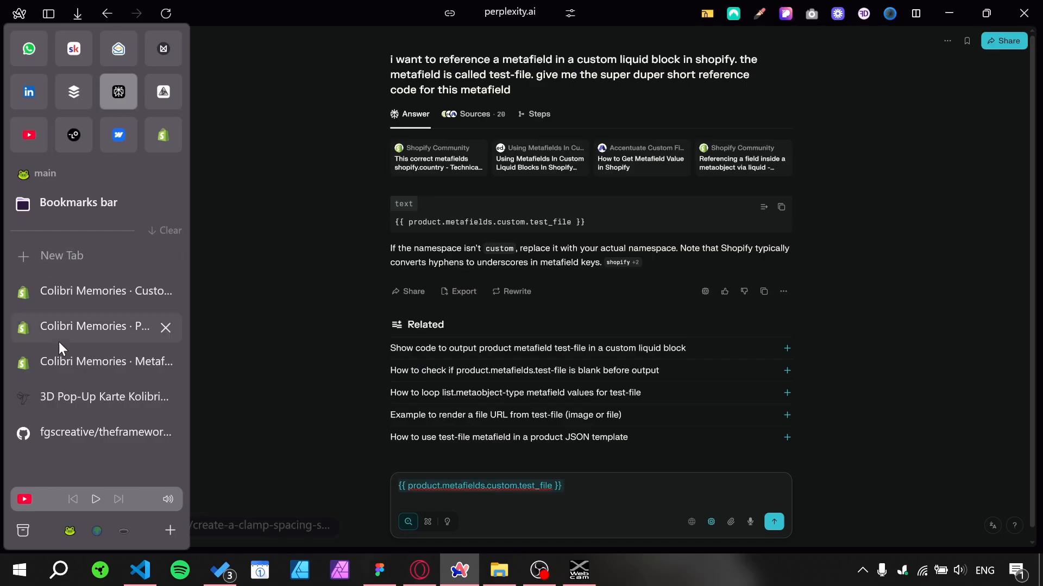
click(93, 330)
click(88, 300)
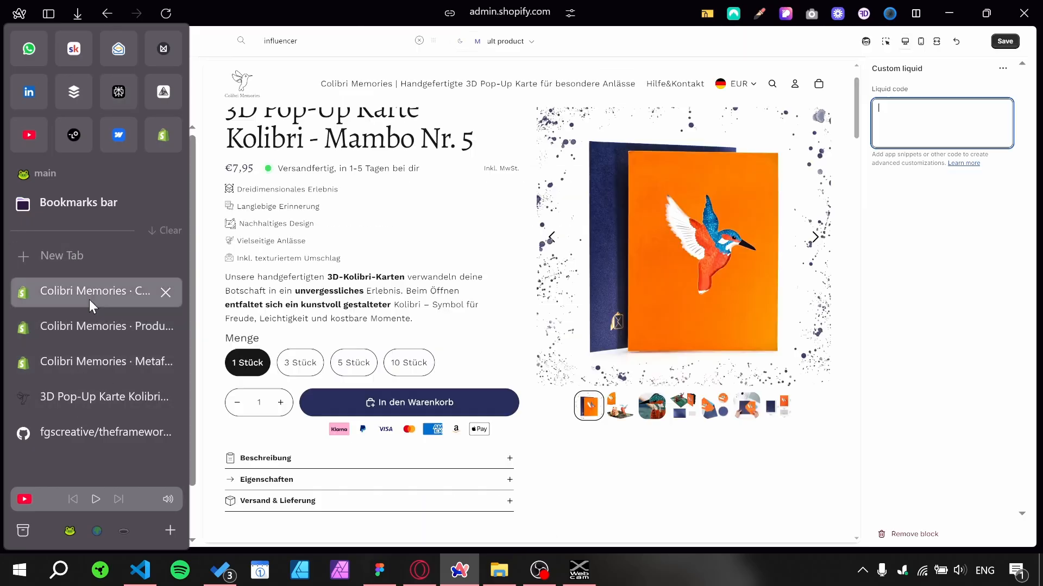
key(ctrl+v)
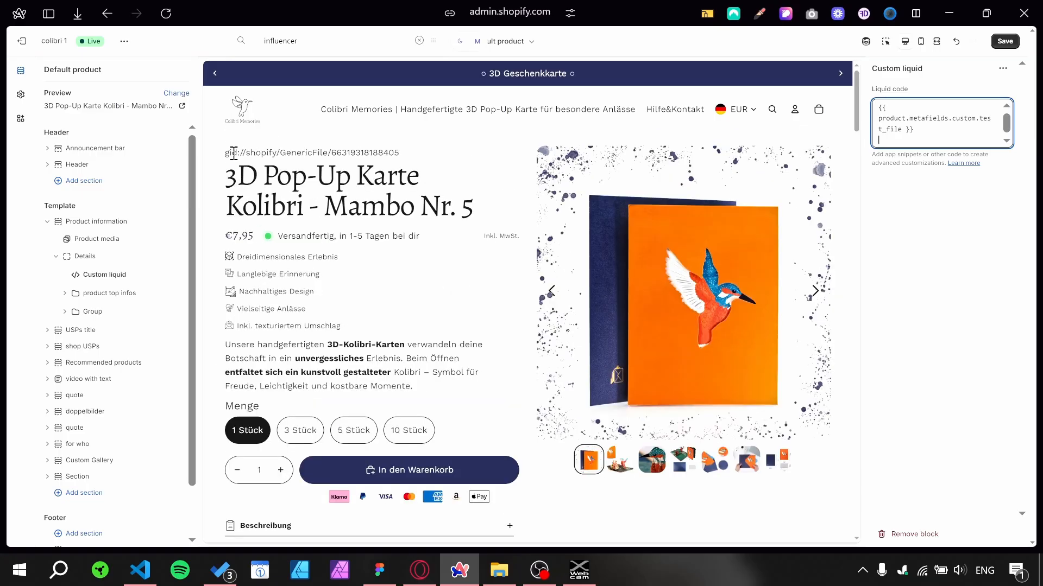
- Examine the metafield output above the product title in the preview and select the Custom liquid block's code
drag(397, 155, 228, 152)
click(230, 156)
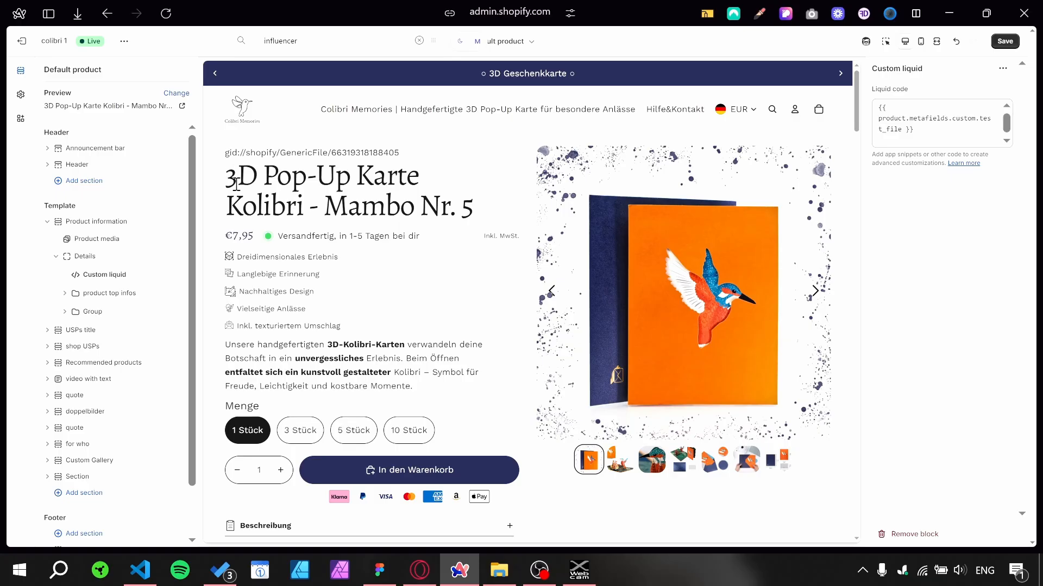
drag(226, 152, 392, 153)
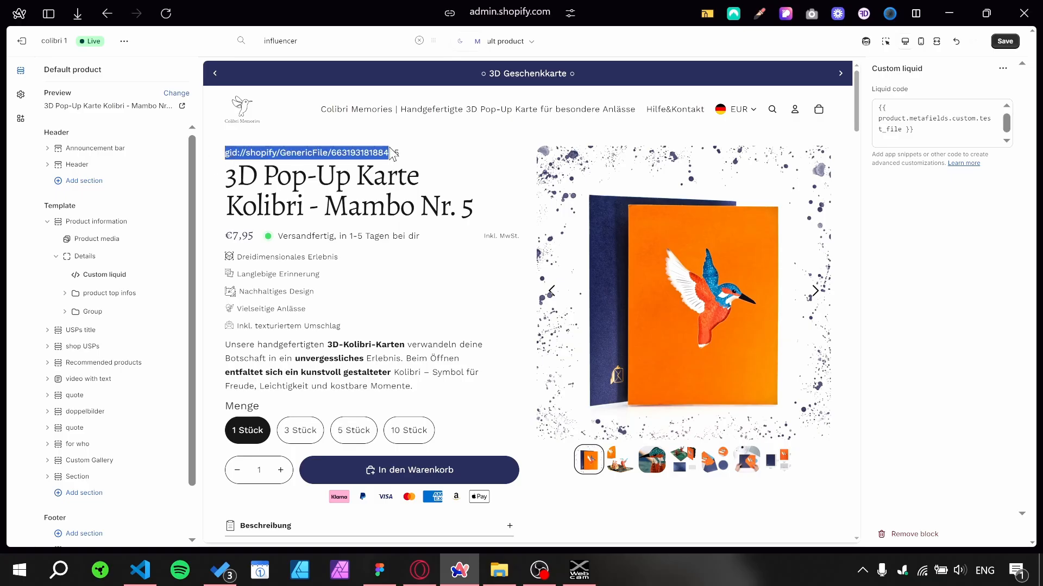
click(928, 133)
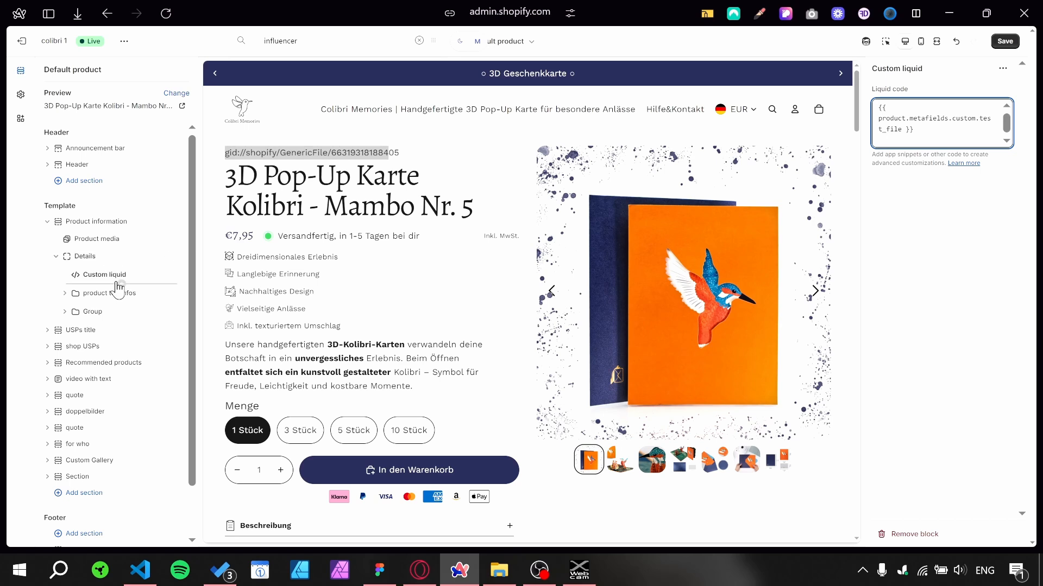
drag(945, 122, 873, 103)
click(915, 112)
key(ctrl+a)
- Ask Perplexity as a follow-up: "its supposed to be file. create the code so users cayn click on this metafield and download/preview the pdf"
mouse_move(64, 173)
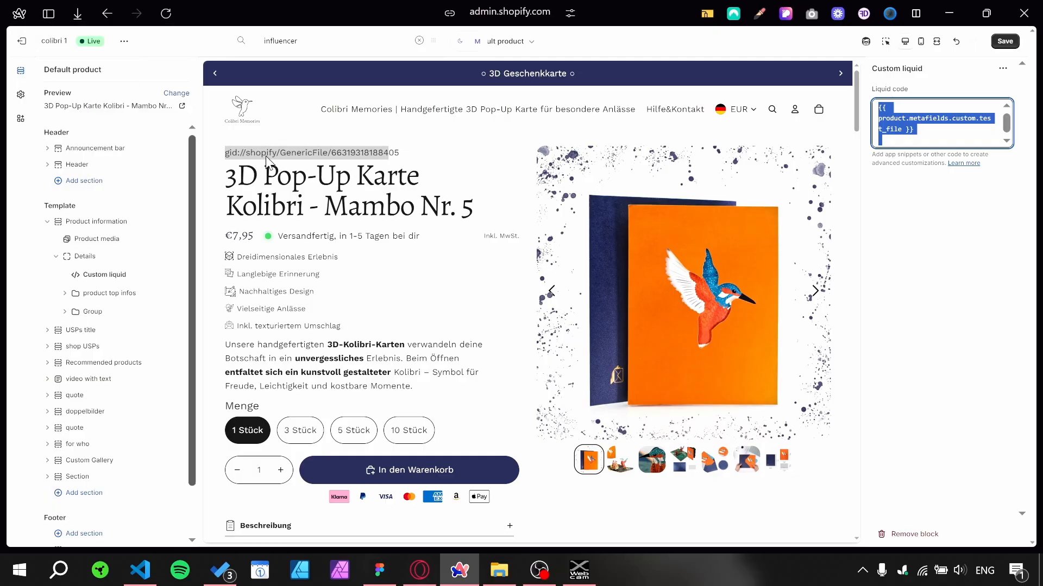
mouse_move(79, 103)
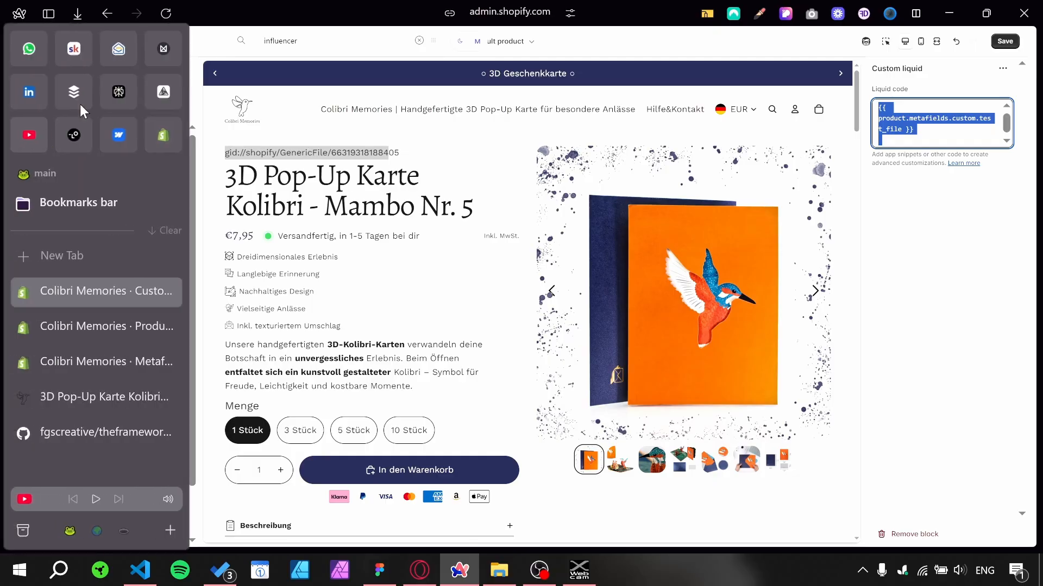
click(130, 89)
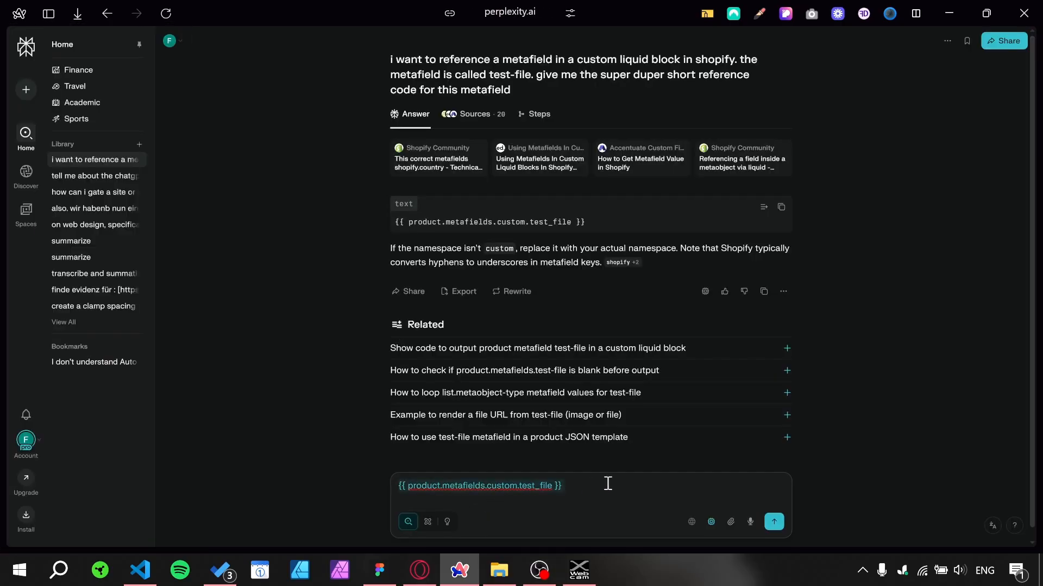
key(ctrl+a)
text(it)
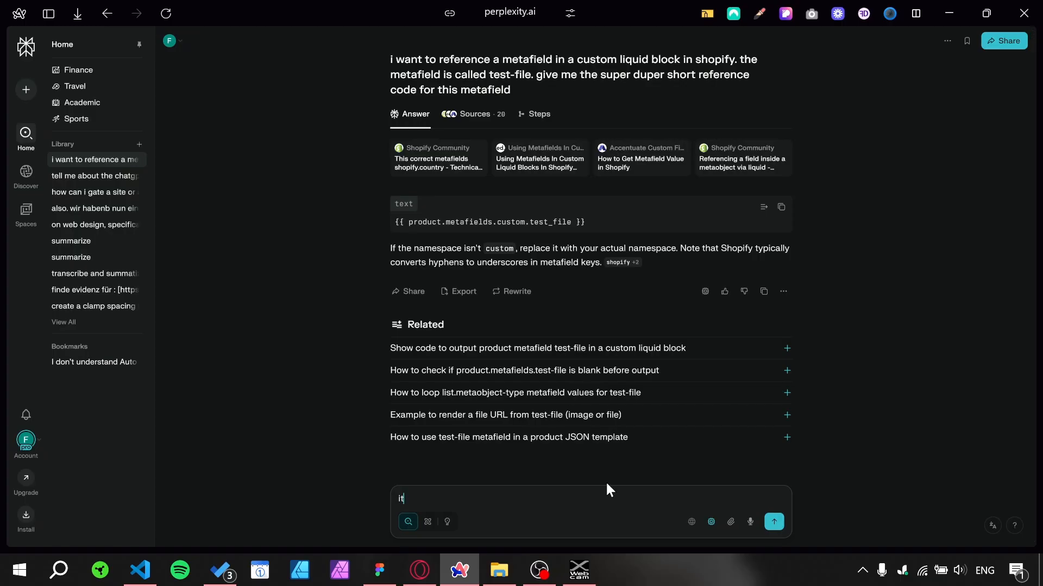
text(s supposed to be file. h)
key(BackSpace)
key(BackSpace)
text(create the code fo)
key(BackSpace)
key(BackSpace)
key(BackSpace)
text(so users cayn click on this me)
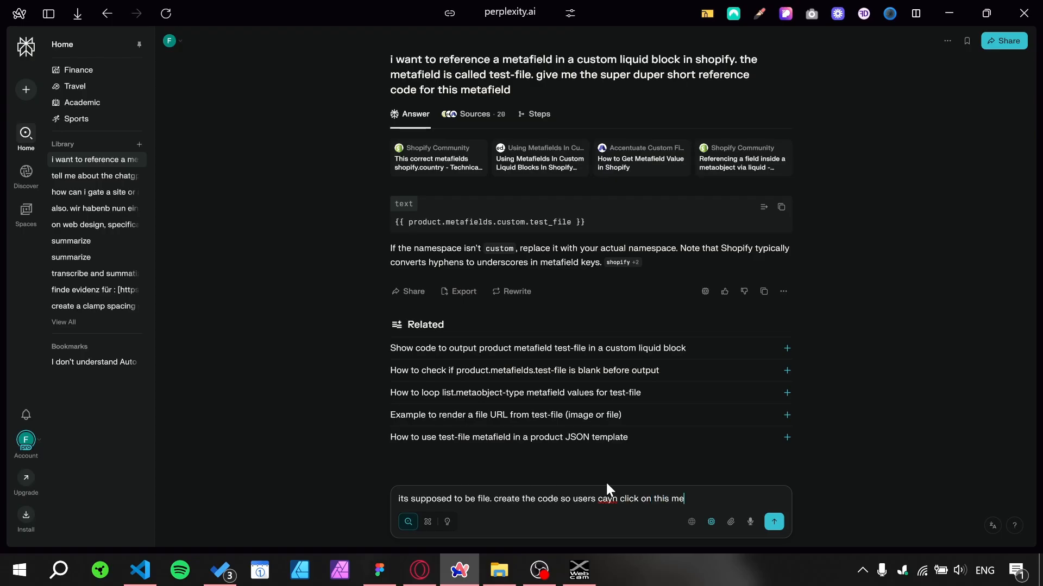
text(tafield and download/preview th)
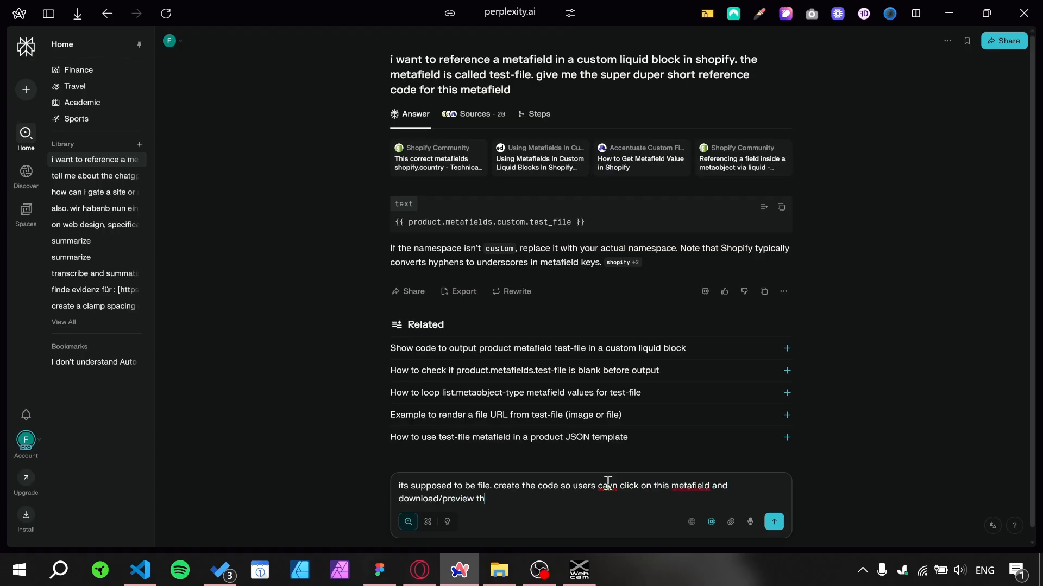
text(e pdf)
key(Return)
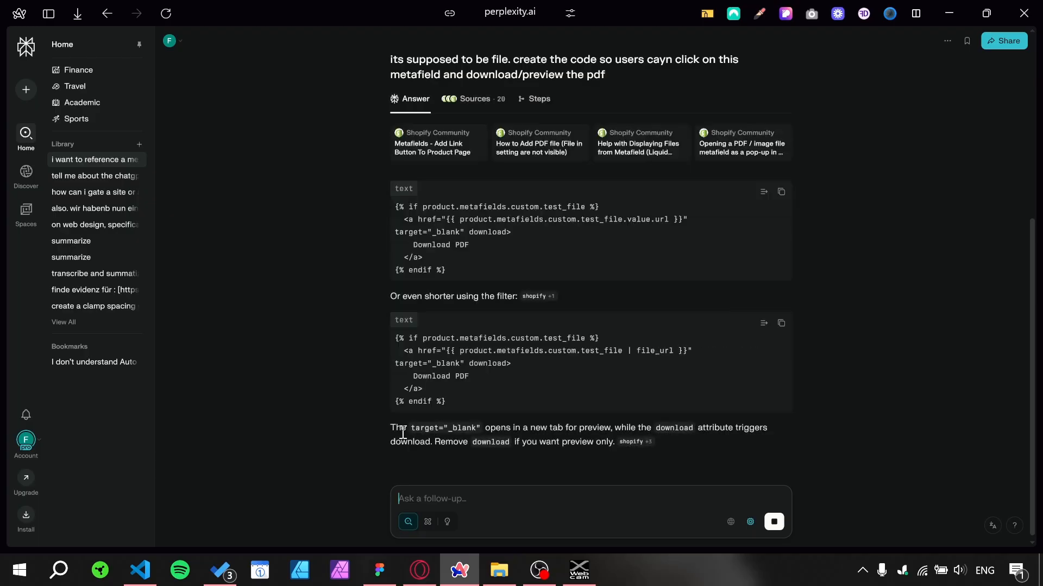
- Copy the shorter Download PDF snippet that uses the file_url filter and switch back to the Shopify test-file definition page
drag(467, 427, 387, 334)
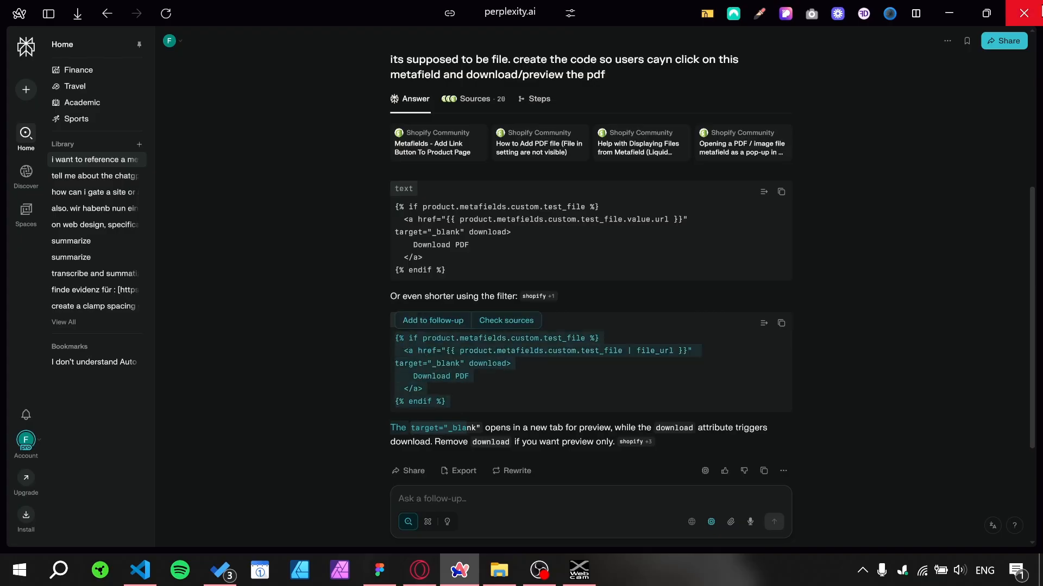
click(664, 389)
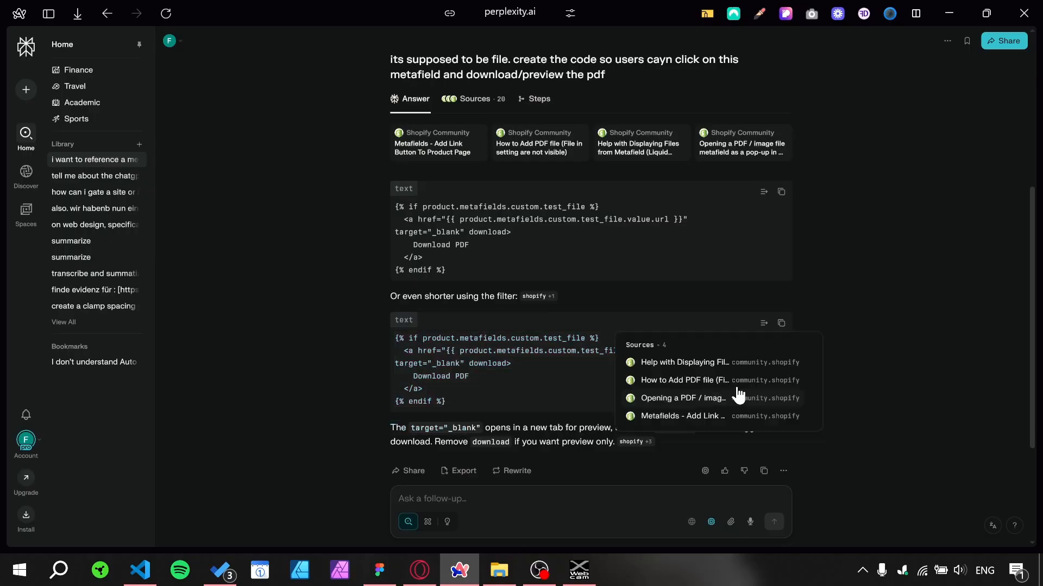
click(782, 324)
mouse_move(2, 178)
click(82, 359)
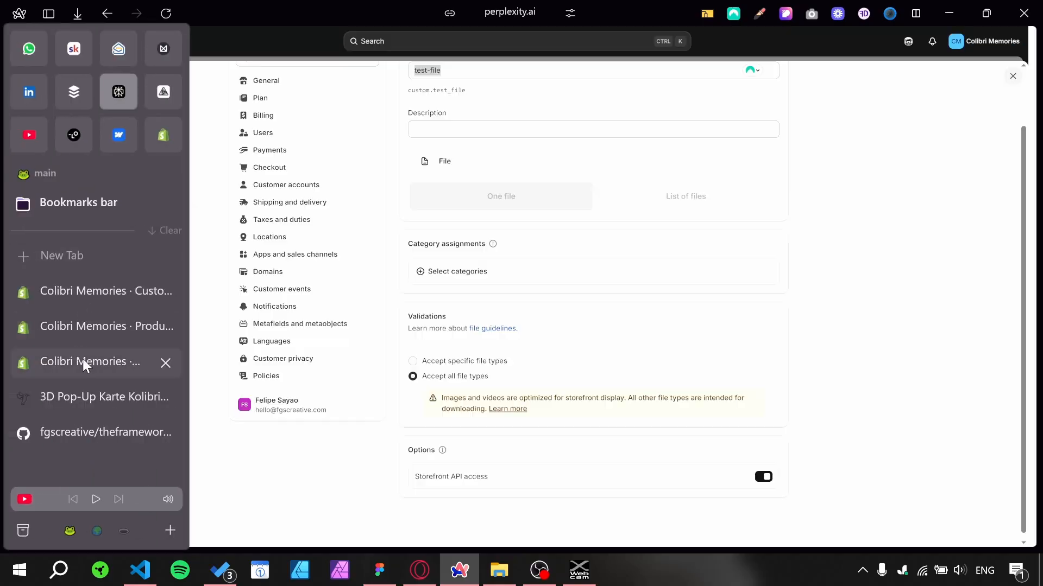
- Replace the Custom liquid block's code with the copied Download PDF snippet that uses the file_url filter
click(903, 101)
key(ctrl+a)
key(ctrl+v)
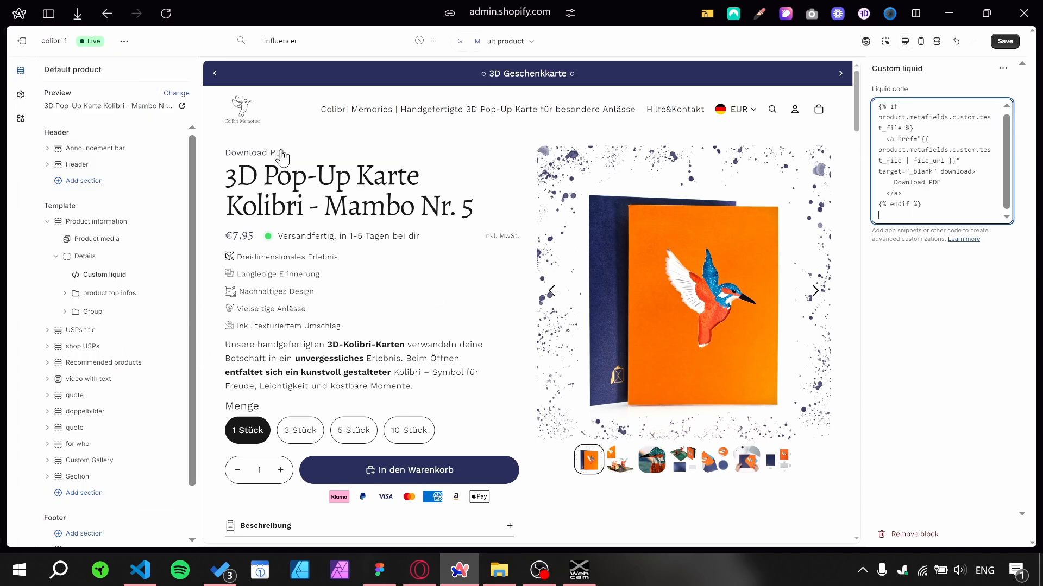
- Change the link text in the Custom liquid code to "Download File" and save the theme
double_click(911, 180)
shift+click(935, 182)
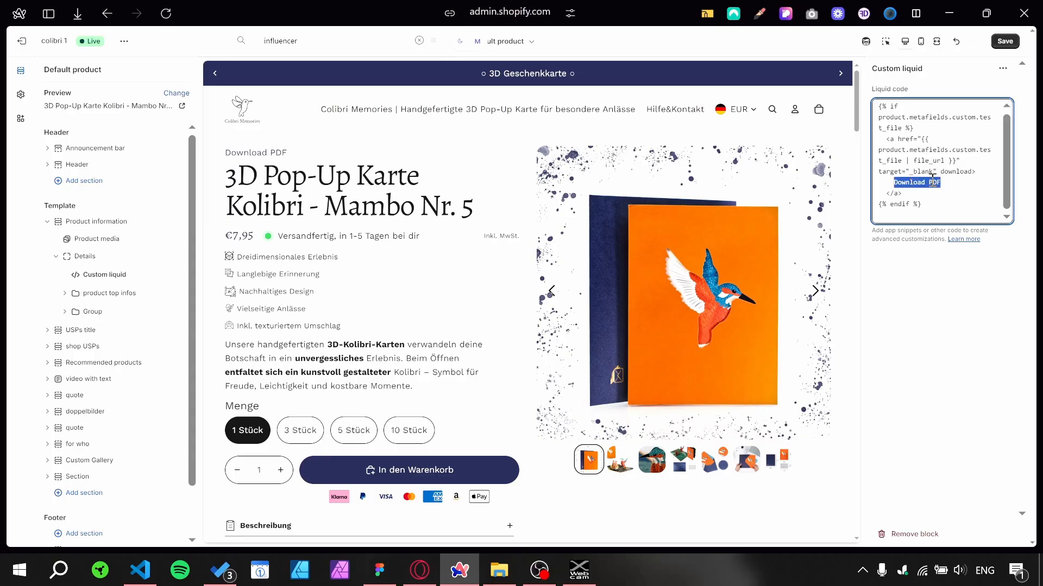
text(Down)
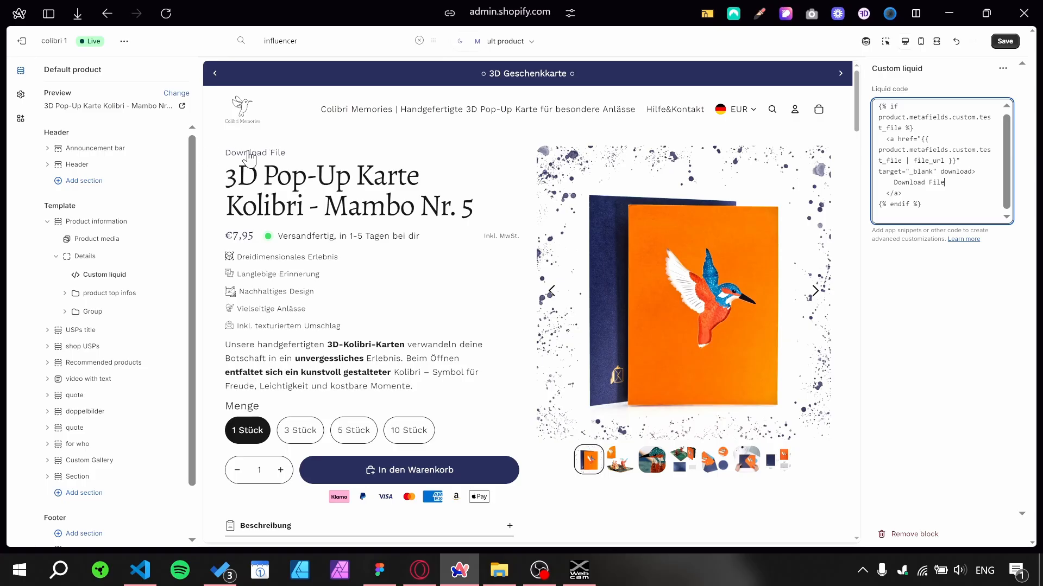
click(1006, 42)
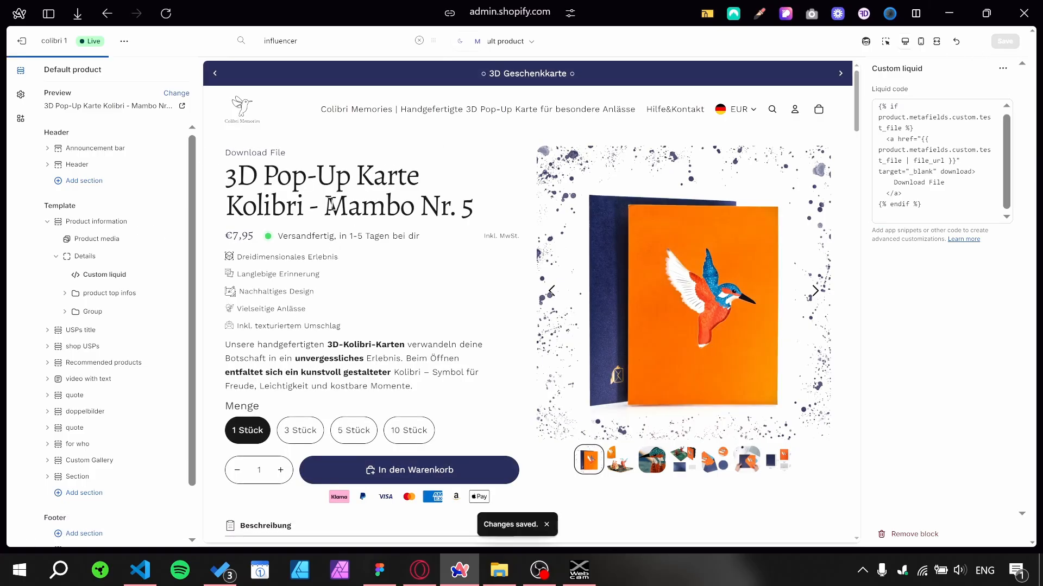
scroll(361, 211, down, 2)
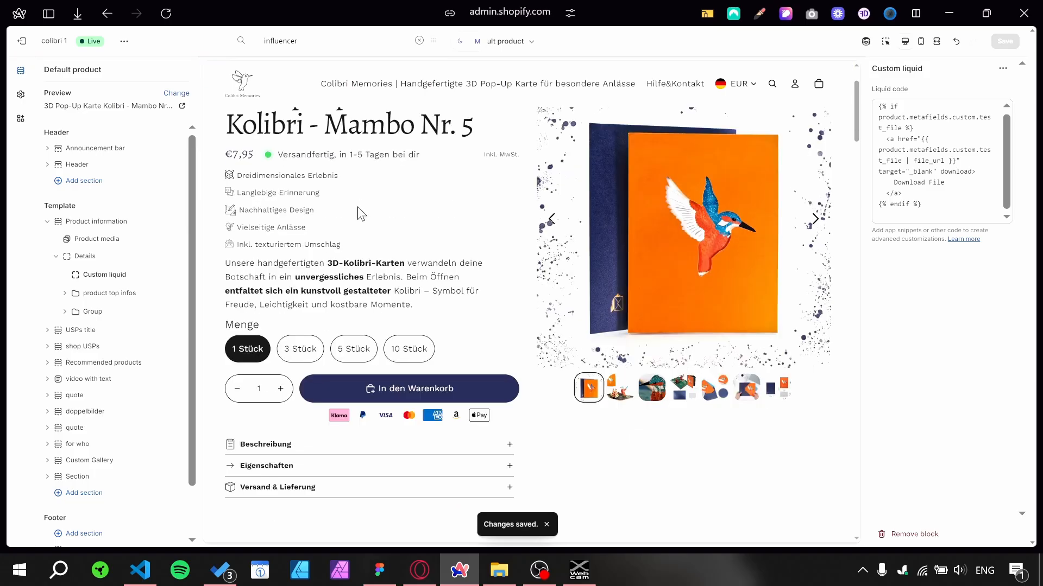
- Reload the open storefront product page to look for the download link and return to the theme editor to compare the preview
mouse_move(2, 228)
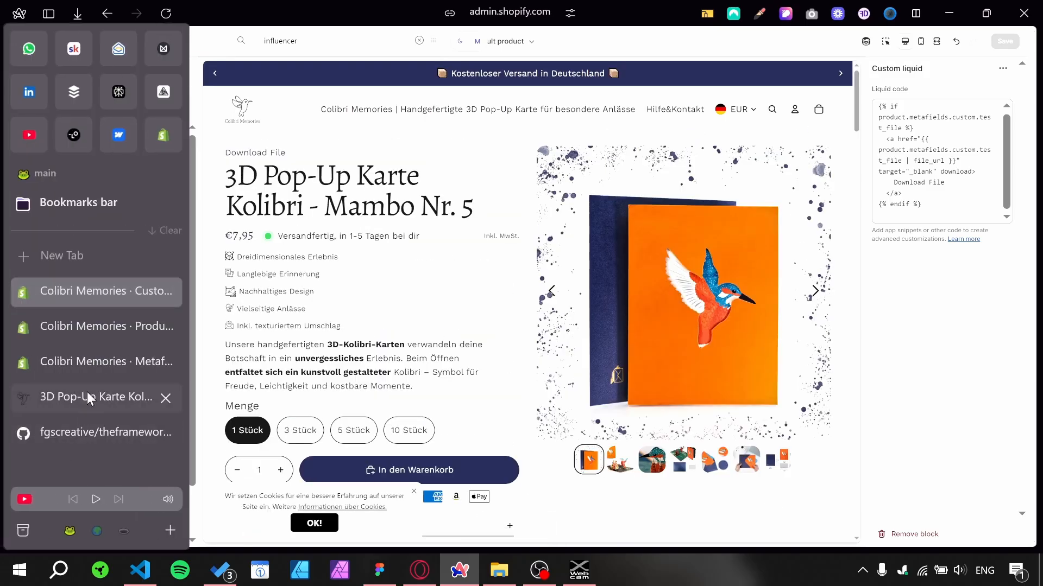
click(73, 396)
click(167, 13)
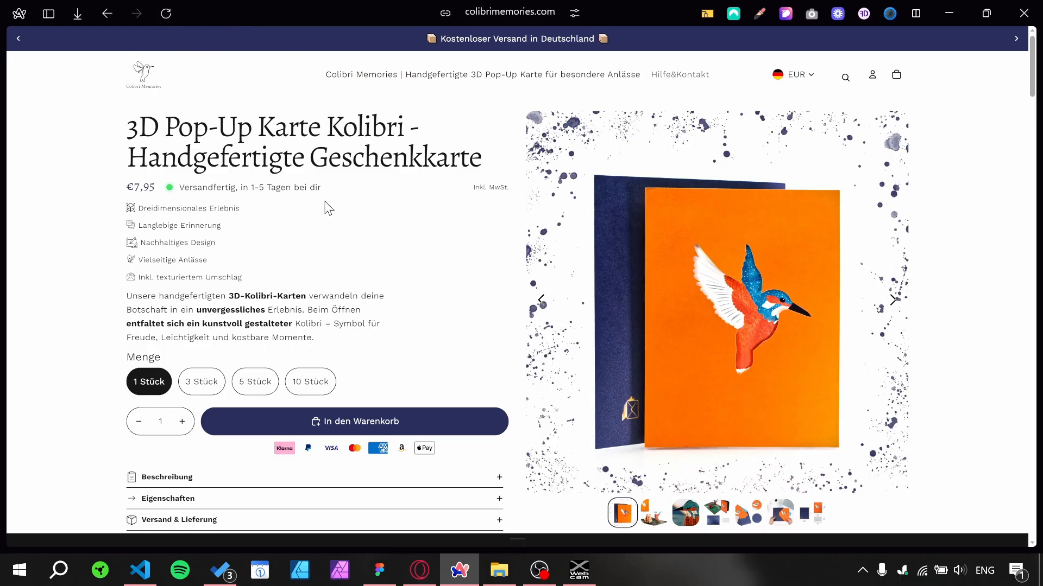
mouse_move(41, 259)
click(168, 133)
mouse_move(2, 297)
click(92, 302)
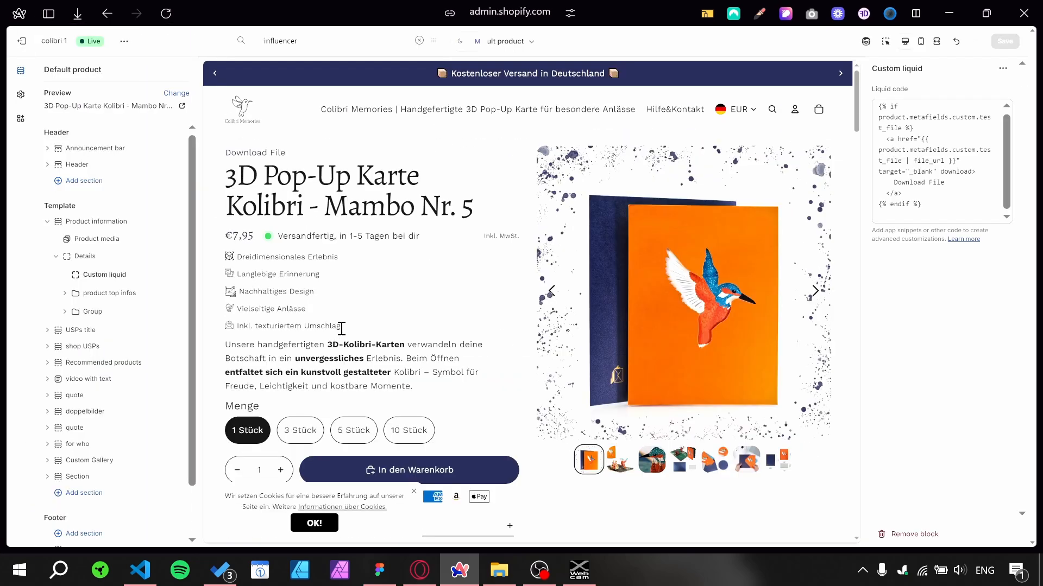
scroll(336, 330, down, 5)
scroll(328, 354, up, 5)
drag(678, 7, 637, 2)
- Go to the Mambo Nr. 5 product in the Shopify admin and view its live storefront page
mouse_move(2, 252)
click(92, 336)
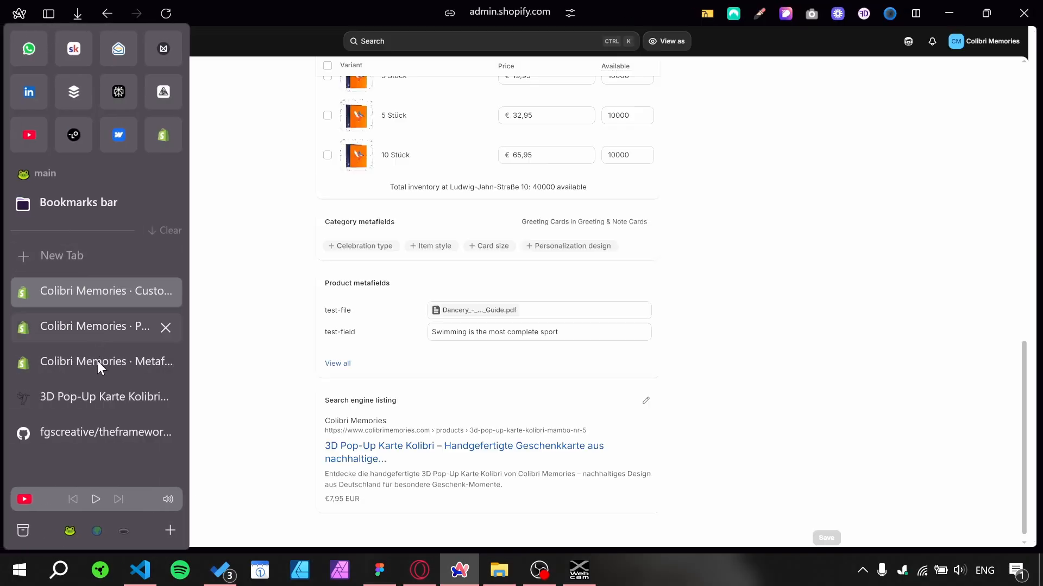
click(683, 75)
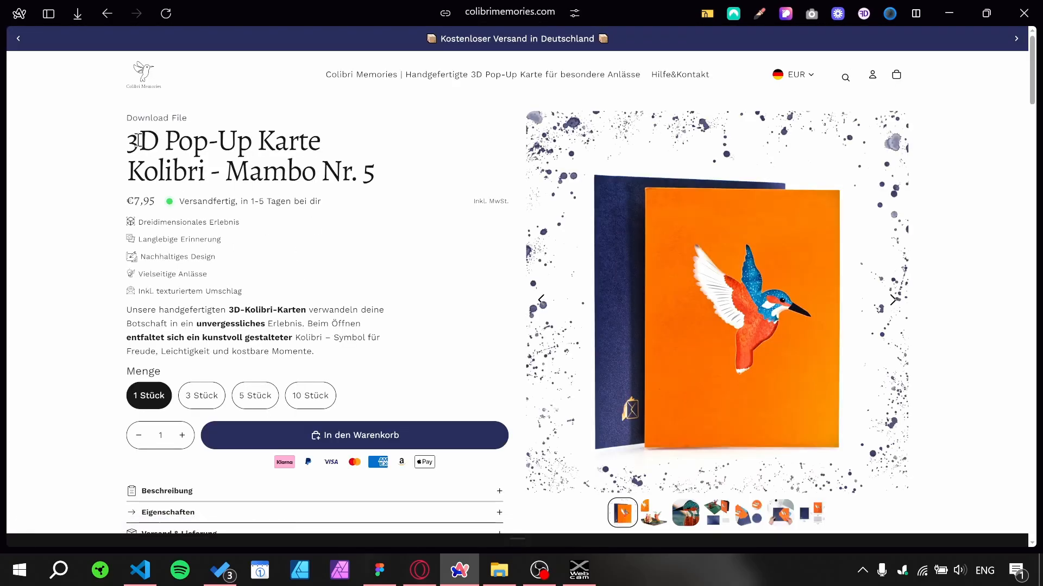
- Test the Download File link above the product title, open the downloaded PDF, look through its pages and close it
click(163, 118)
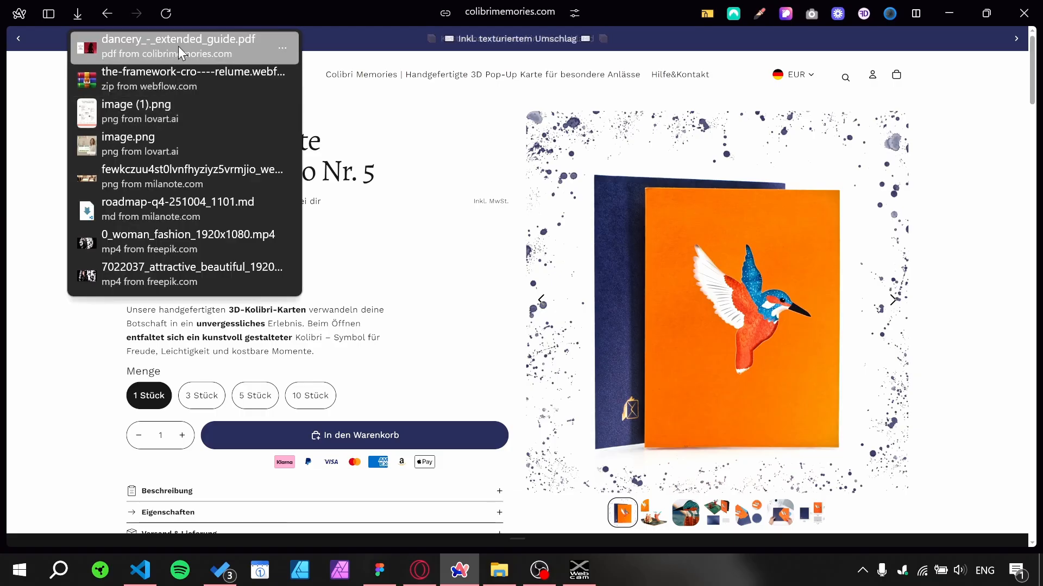
click(215, 44)
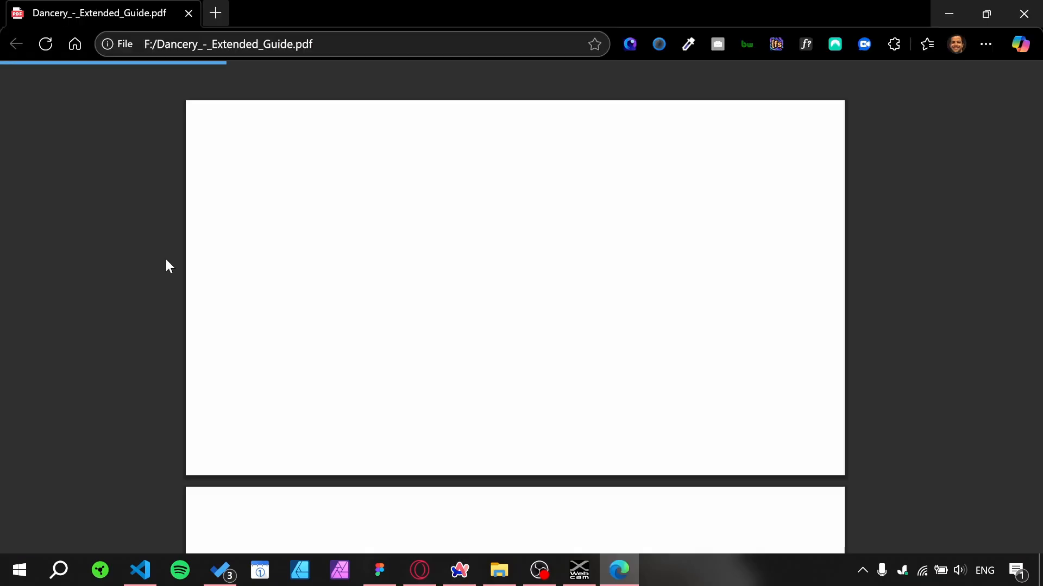
scroll(576, 201, down, 15)
scroll(576, 202, down, 5)
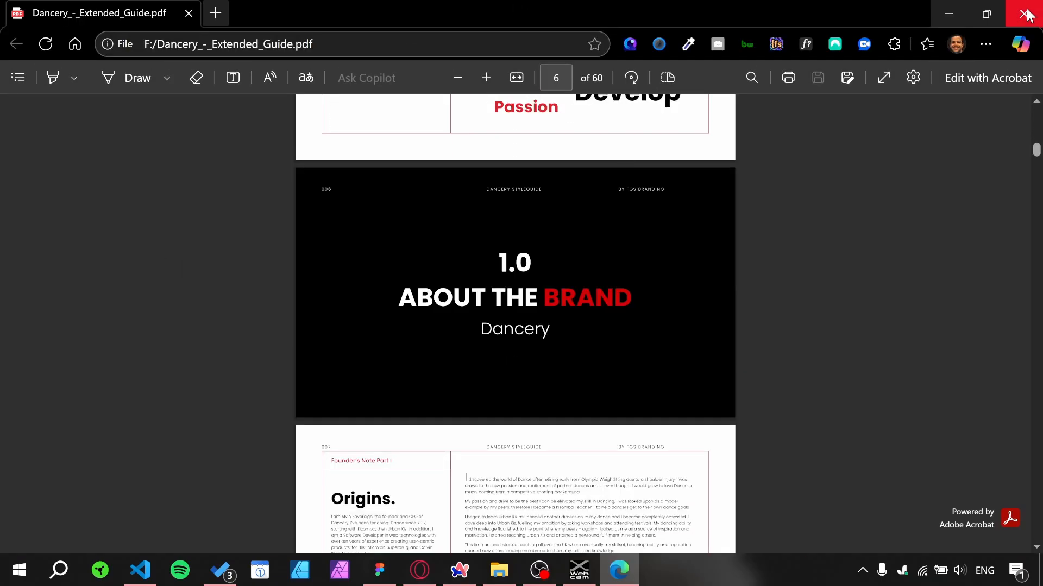
click(1023, 13)
click(359, 77)
drag(109, 114, 260, 108)
click(195, 137)
mouse_move(2, 239)
click(156, 136)
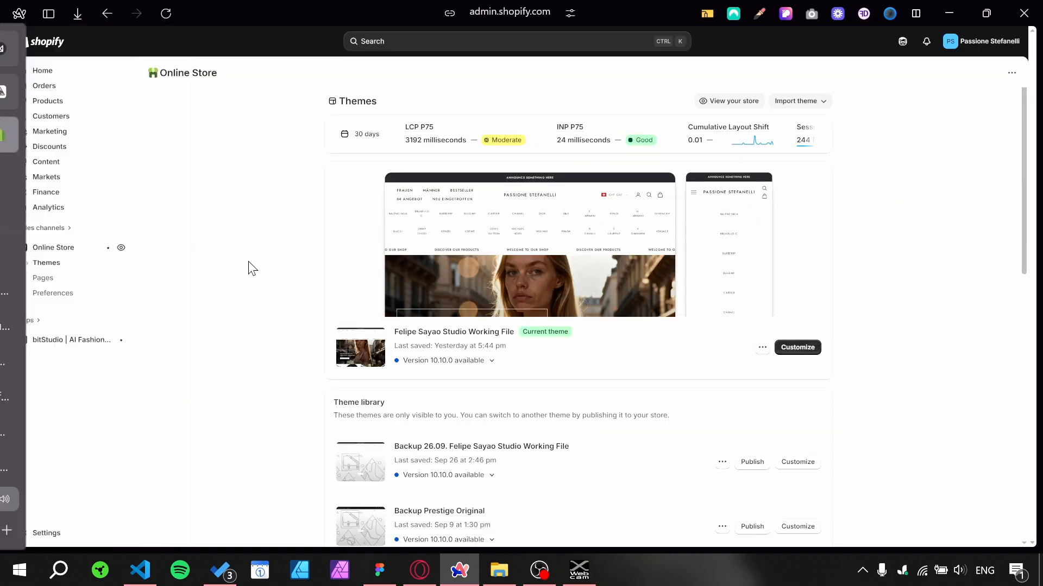
click(89, 284)
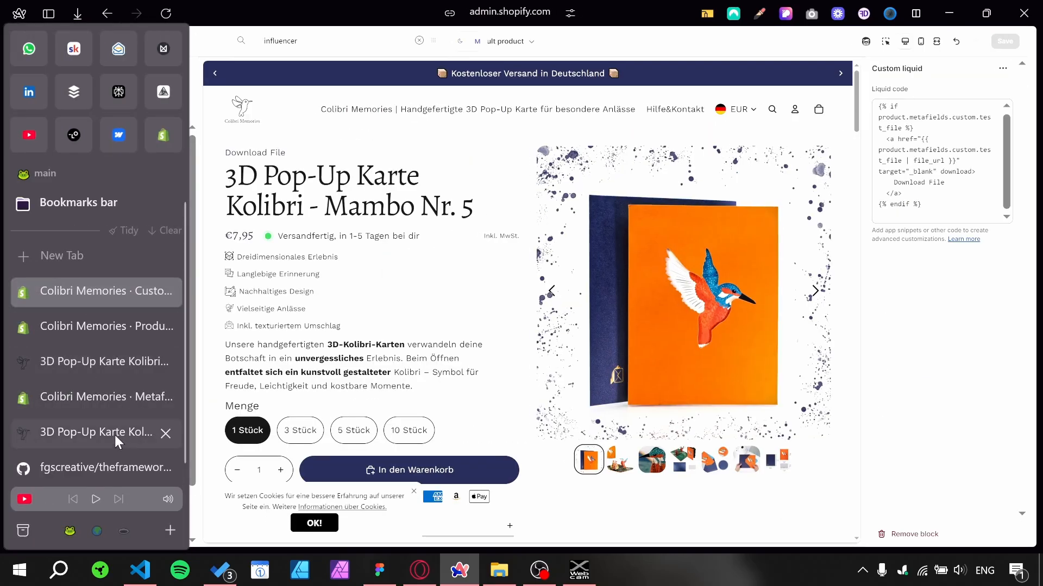
- Return to the test-file metafield definition, go back to the metafields overview and open the collection metafield definitions
click(125, 397)
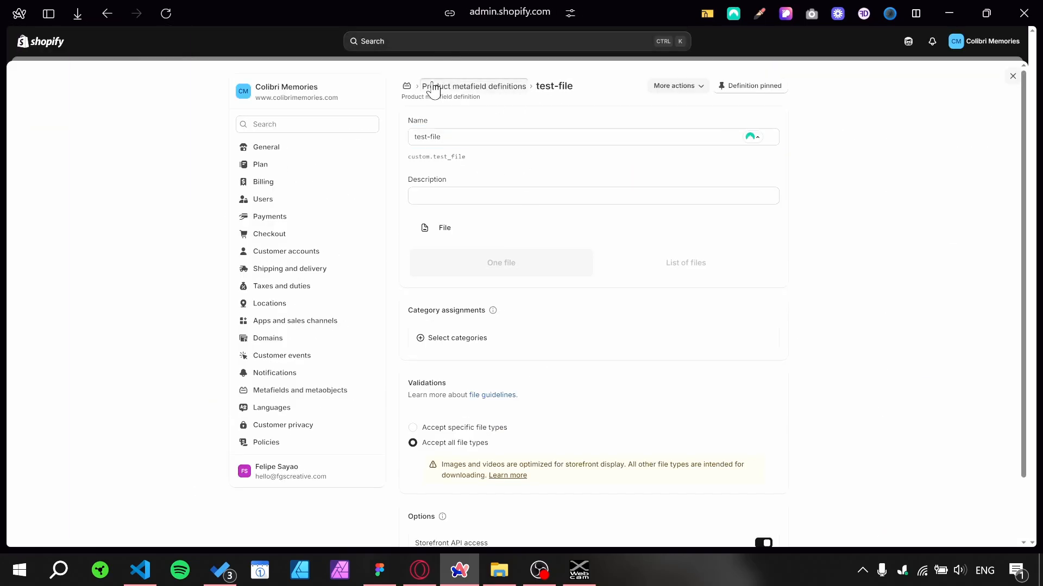
click(432, 88)
drag(641, 17, 593, 262)
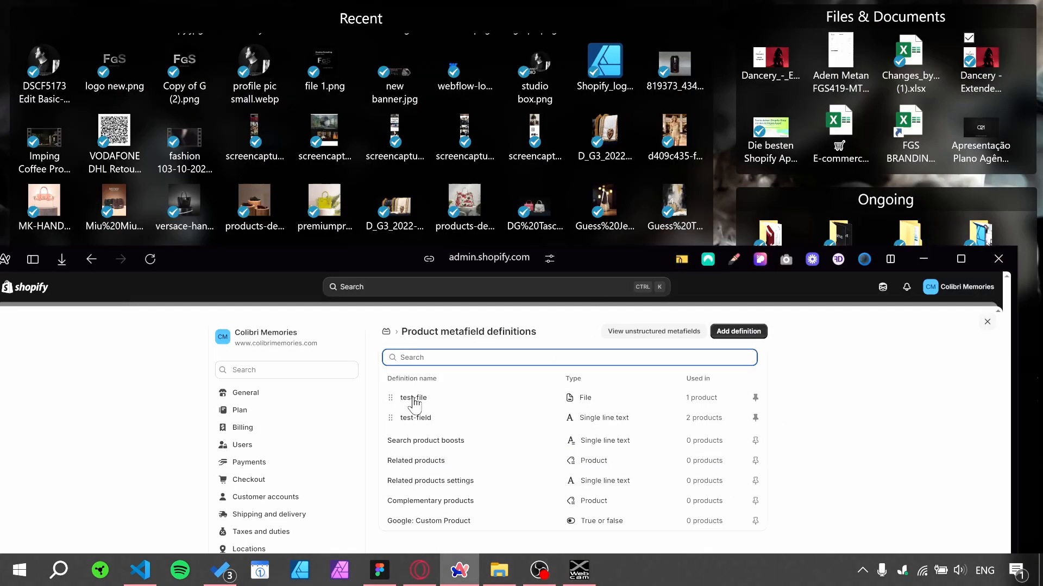
click(389, 340)
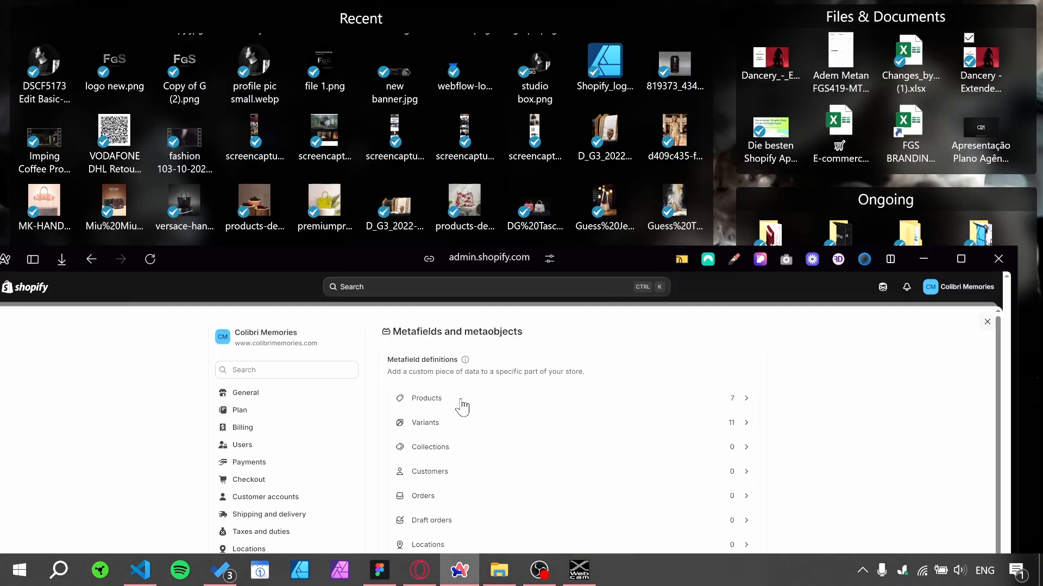
click(433, 447)
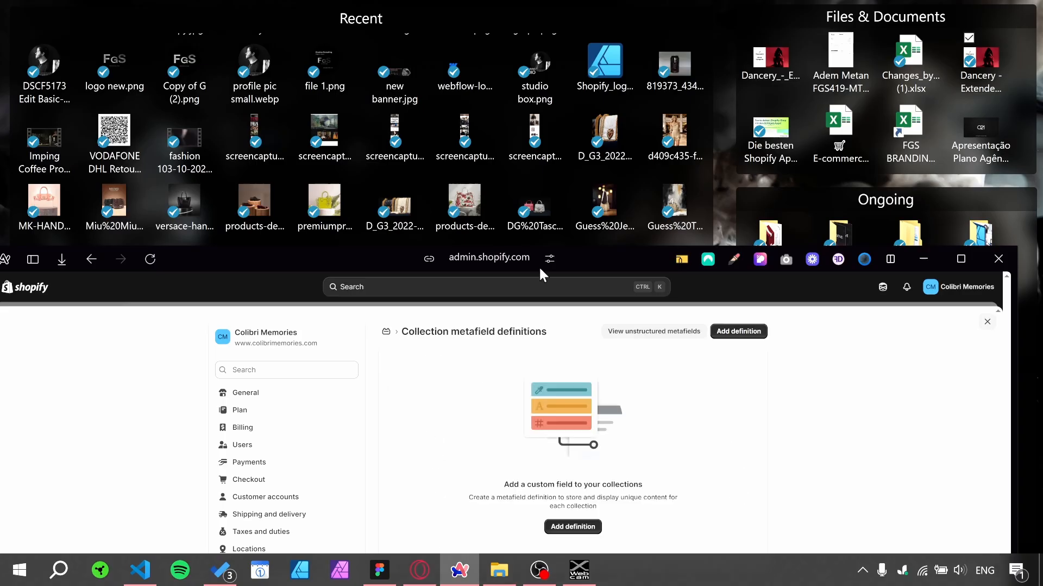
drag(600, 262, 585, 204)
- Start a new collection metafield definition and name it "describe-my-catalog"
click(565, 467)
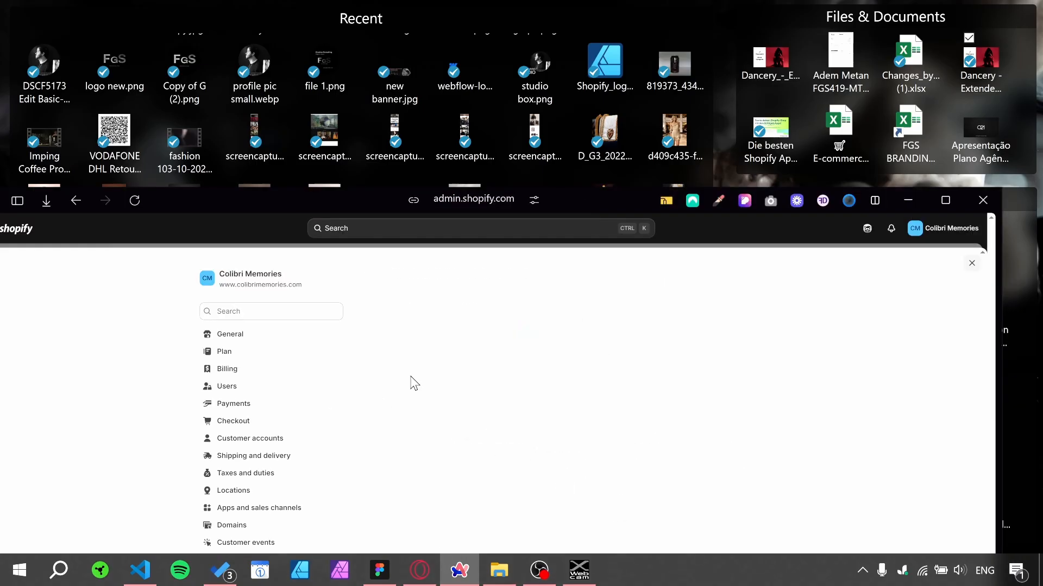
click(430, 314)
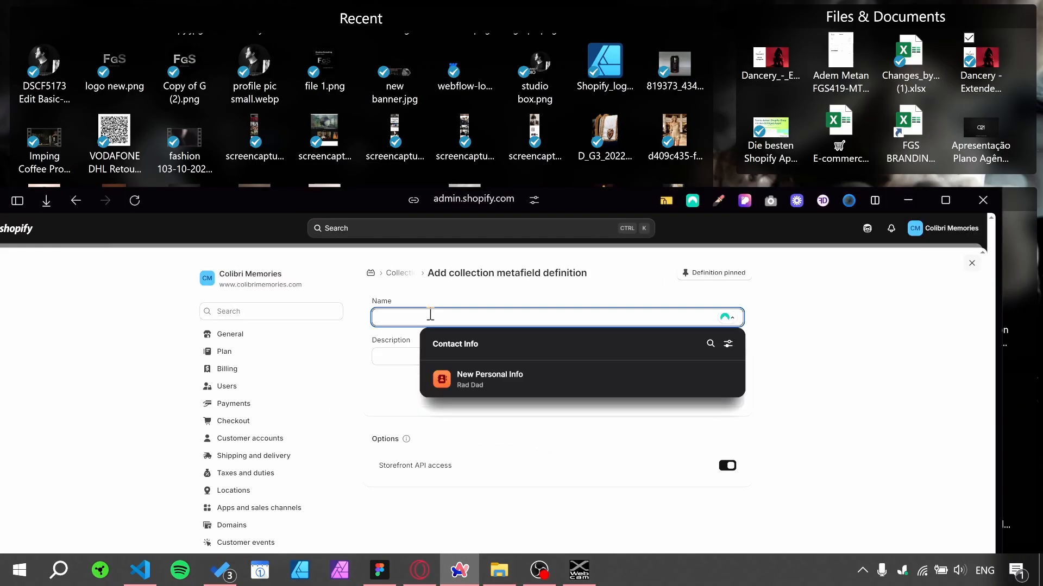
text(collection)
key(ctrl+a)
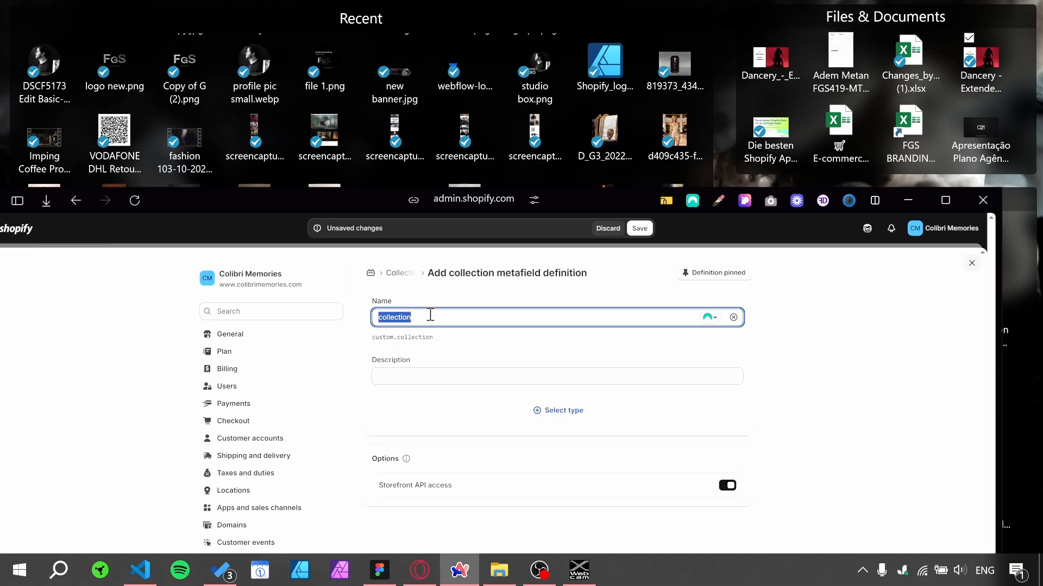
text(describe-my-catalog)
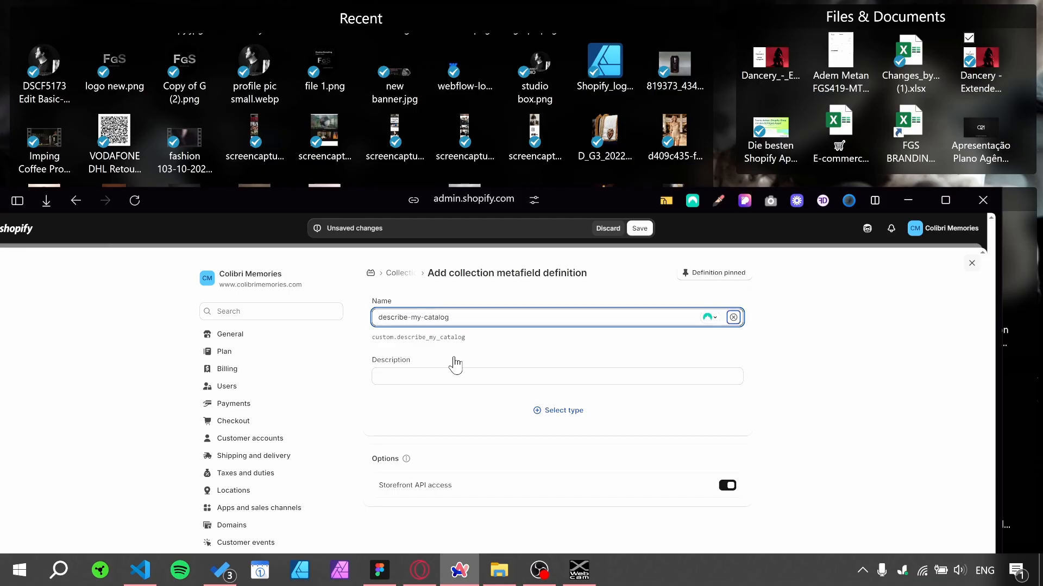
- Set the definition's type to Single line text accepting a list of values and save it
click(579, 412)
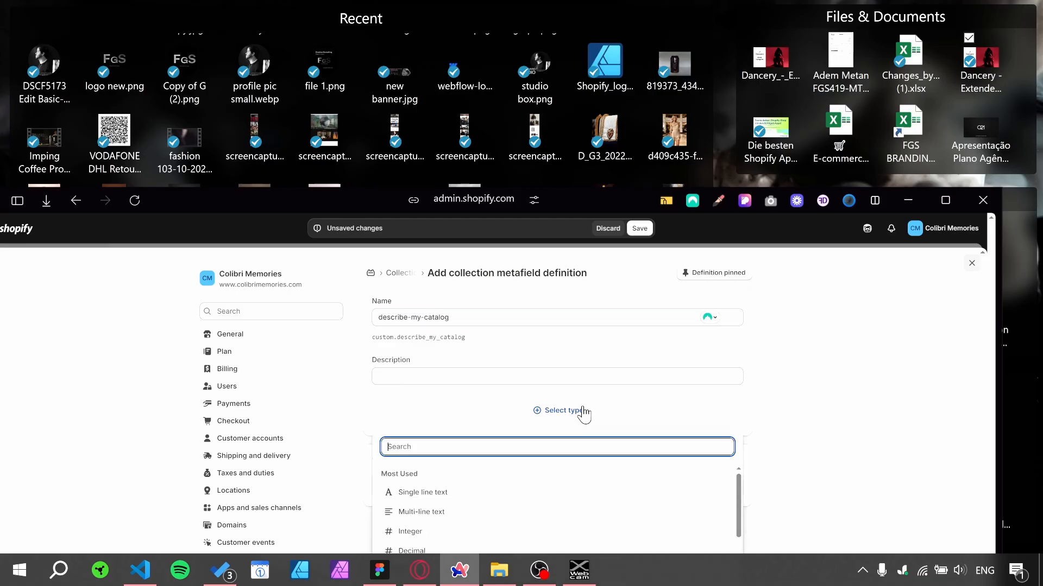
click(451, 494)
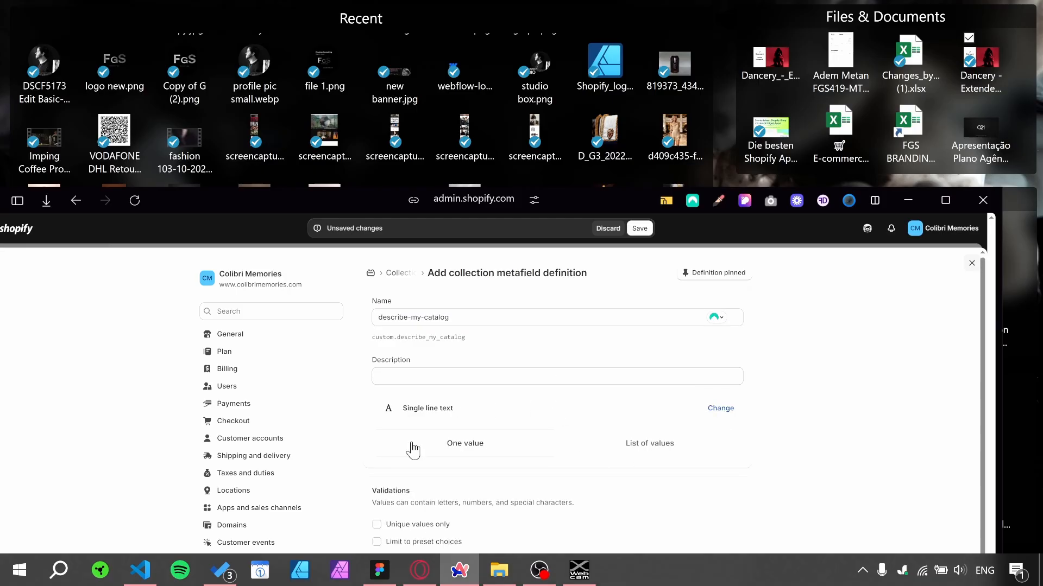
scroll(455, 467, down, 3)
click(620, 319)
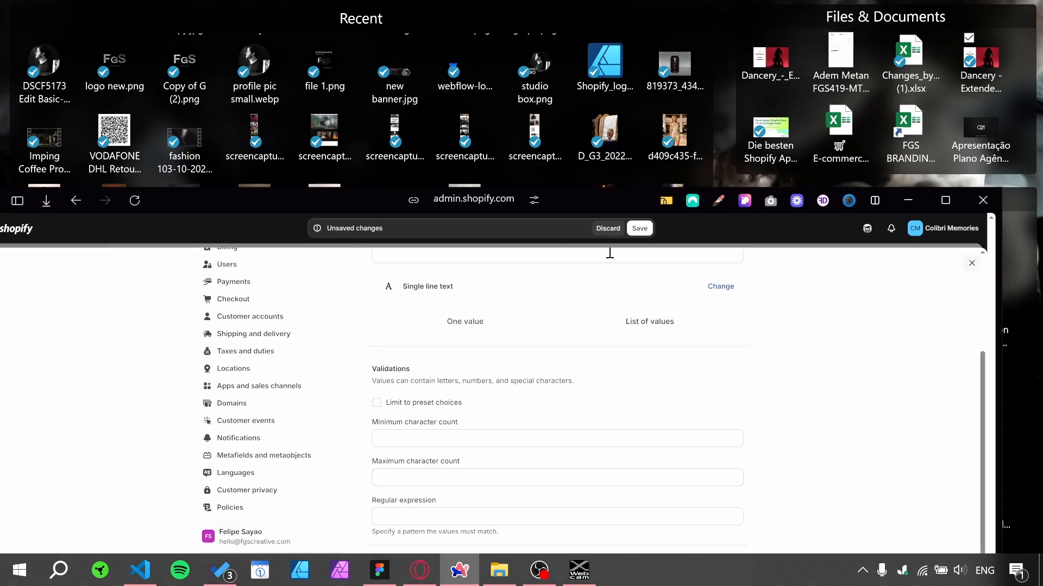
click(639, 228)
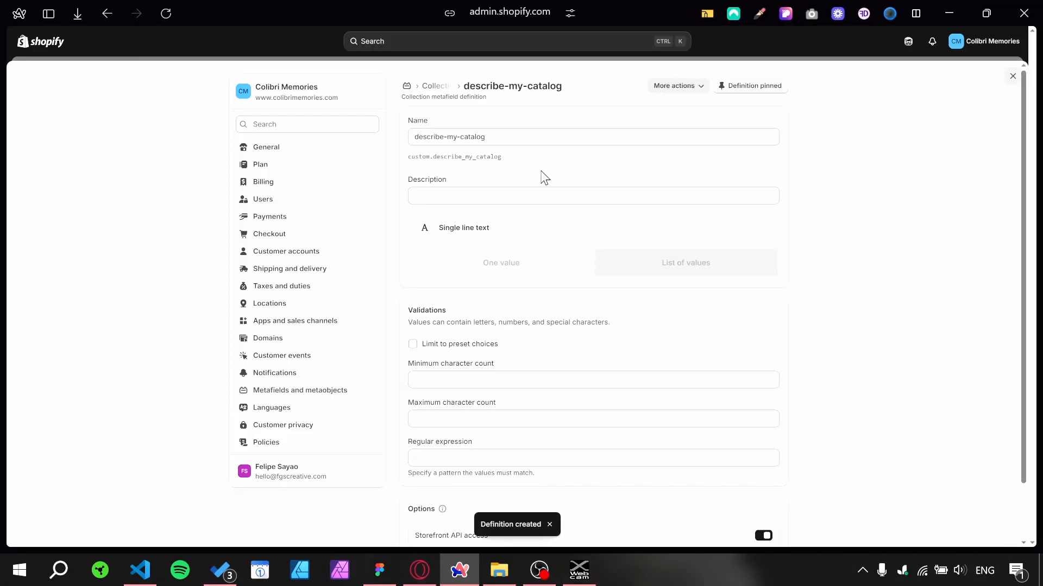
- Leave the settings, start a new collection and title it "Meta collection"
click(1012, 76)
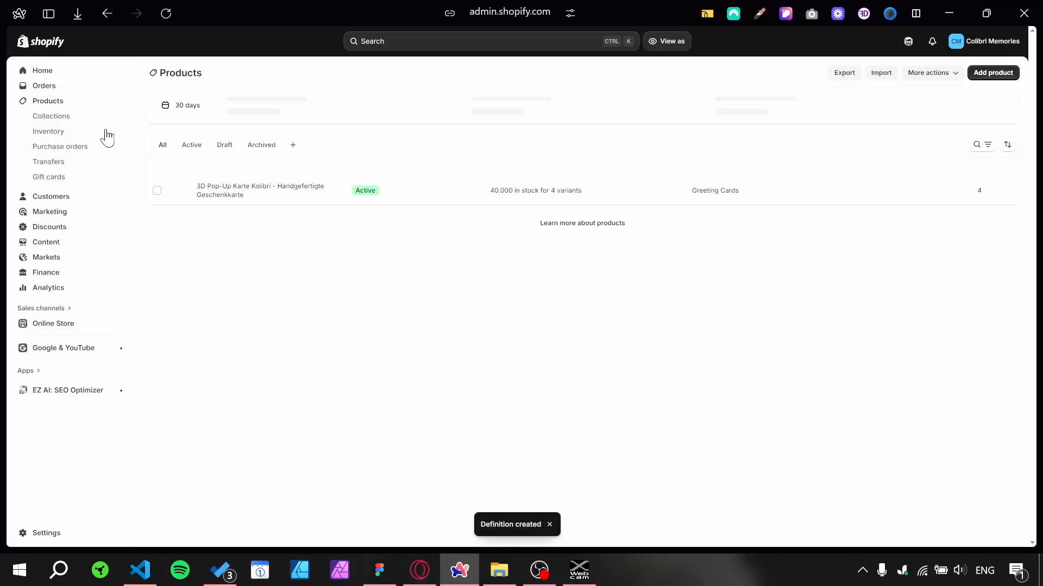
click(48, 118)
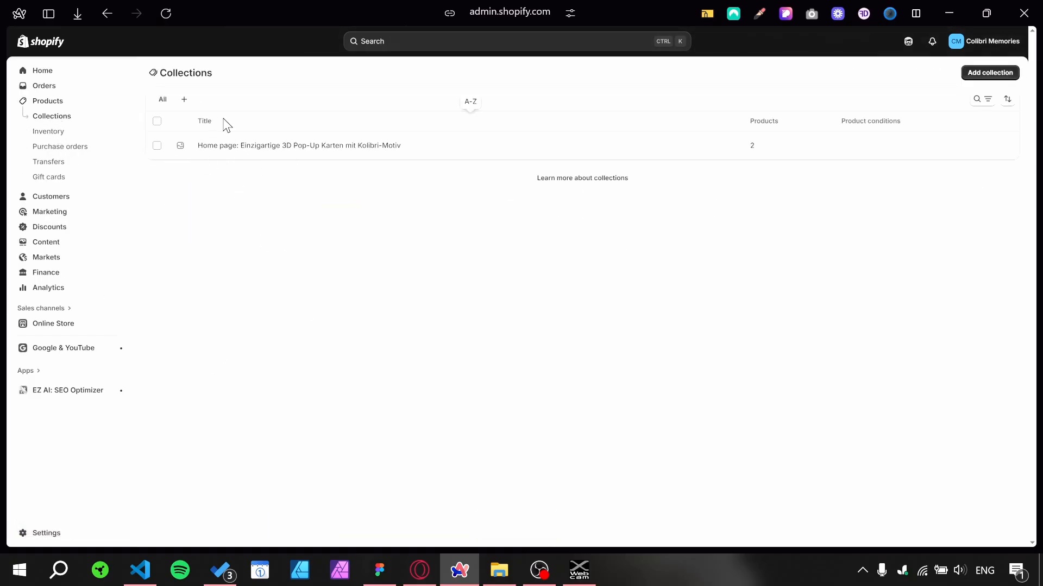
click(971, 75)
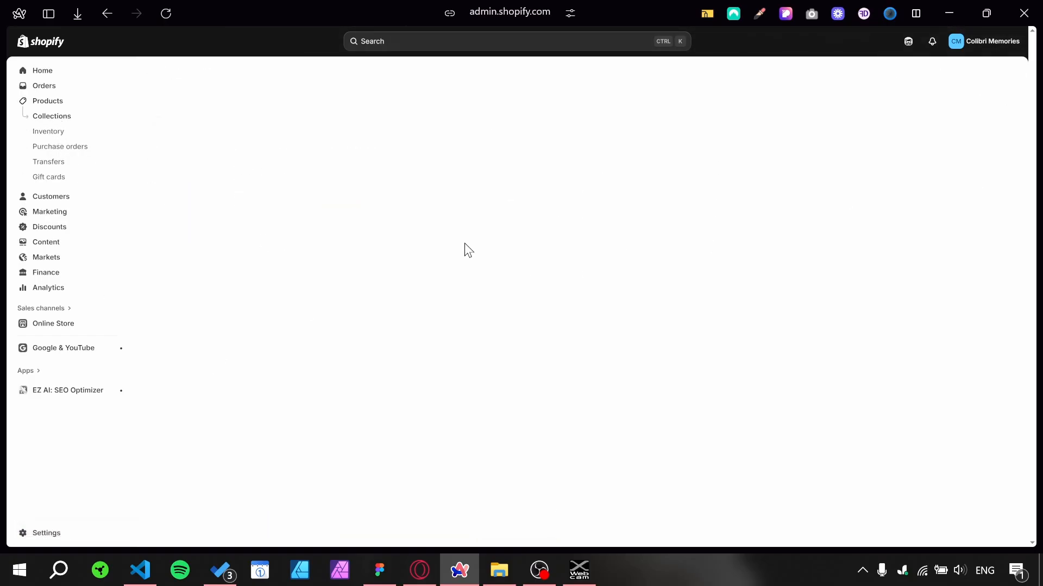
click(562, 118)
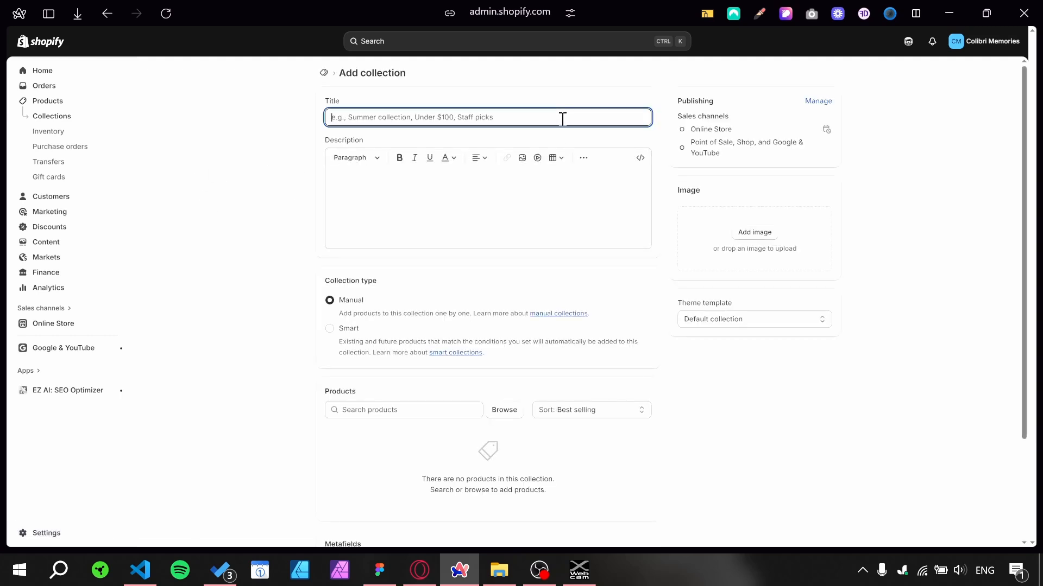
text(Meta collection)
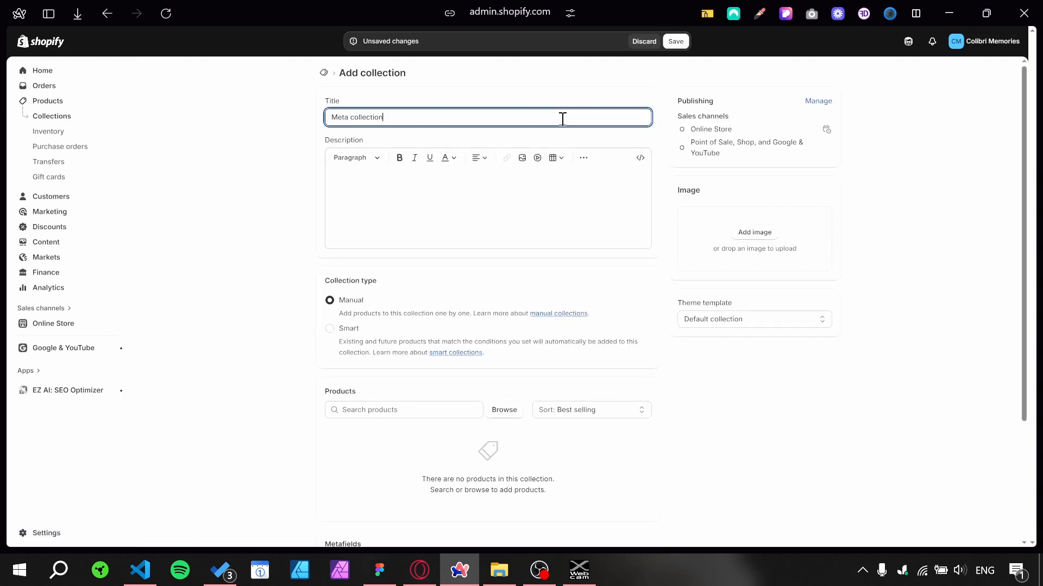
key(Tab)
- Add both 3D Pop-Up Karte Kolibri products to the collection and bring its metafields section into view
click(495, 412)
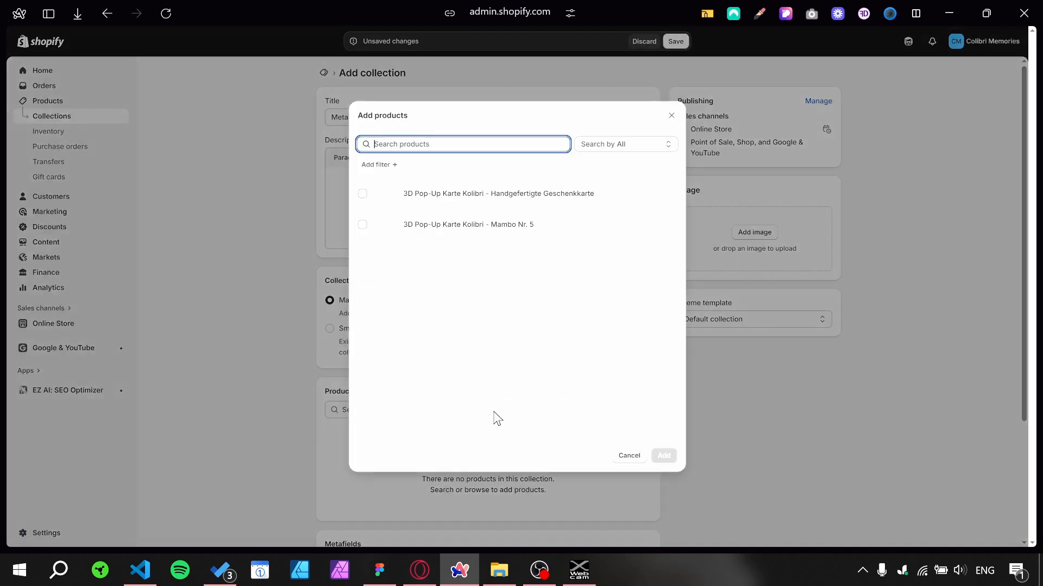
click(559, 196)
click(562, 226)
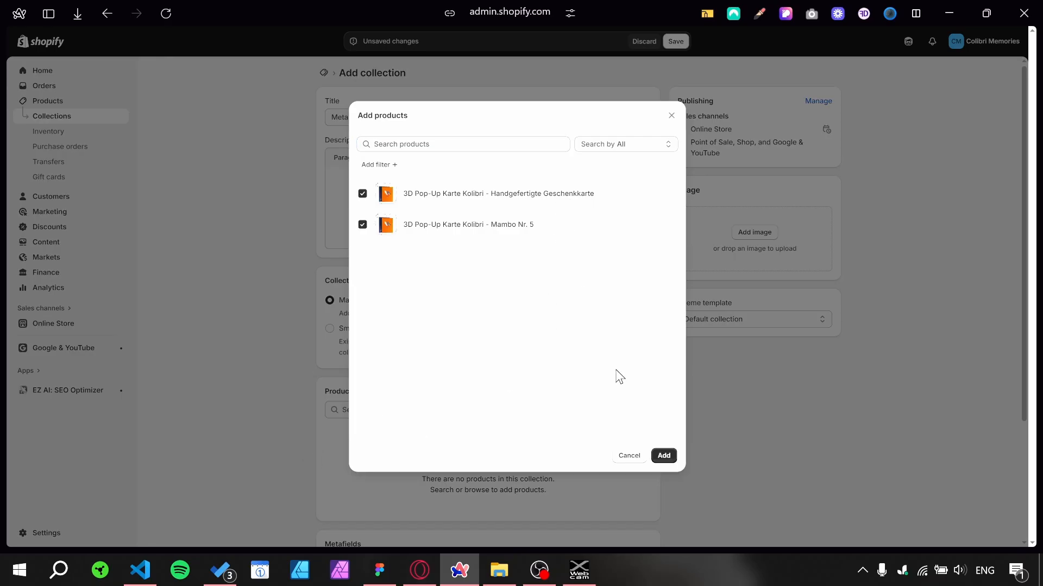
click(656, 459)
scroll(418, 396, down, 2)
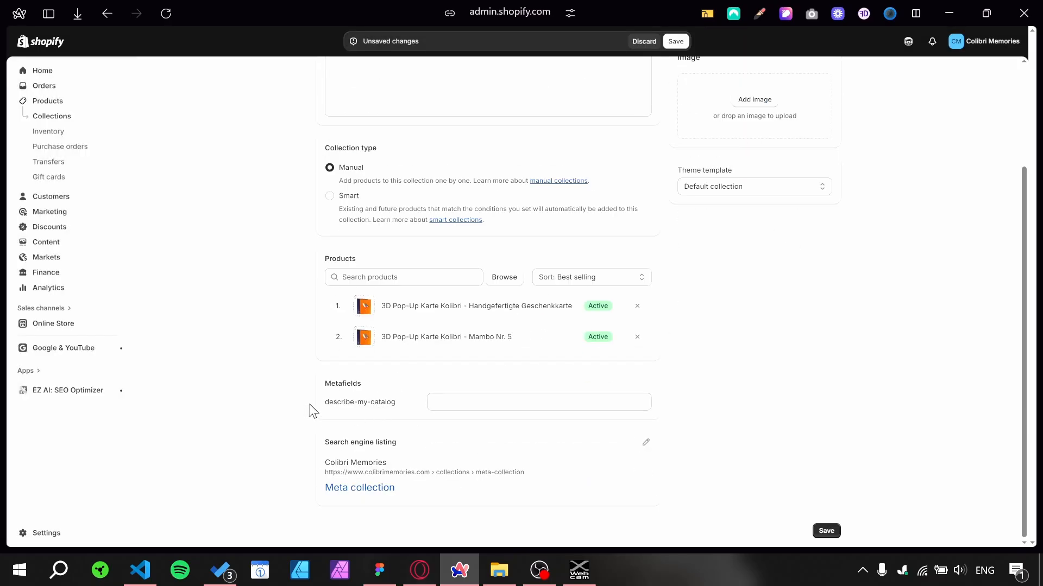
- Fill the describe-my-catalog metafield with the list values One, Two and Three, and save the Meta collection
drag(310, 404, 400, 411)
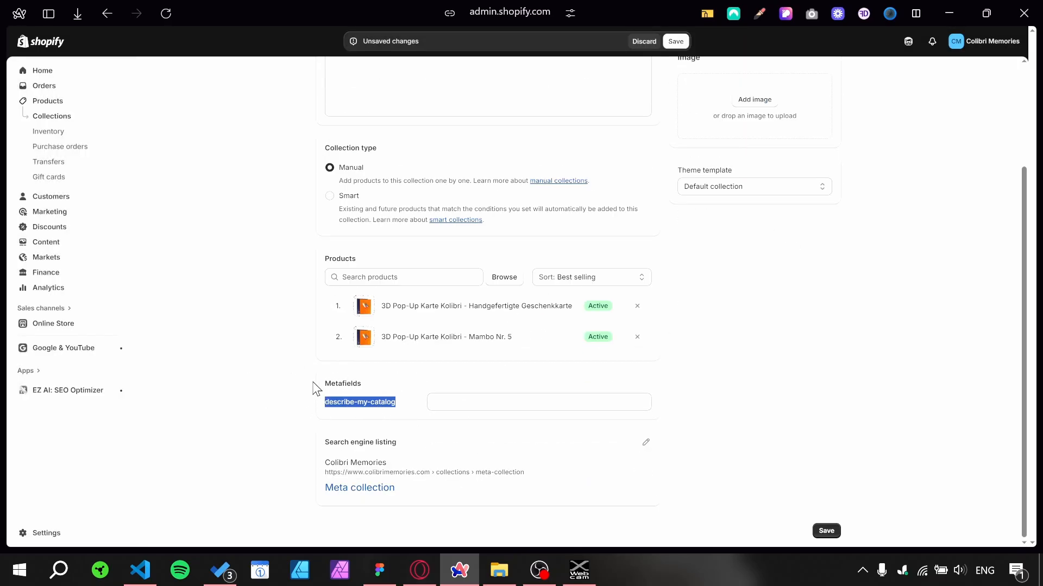
click(510, 403)
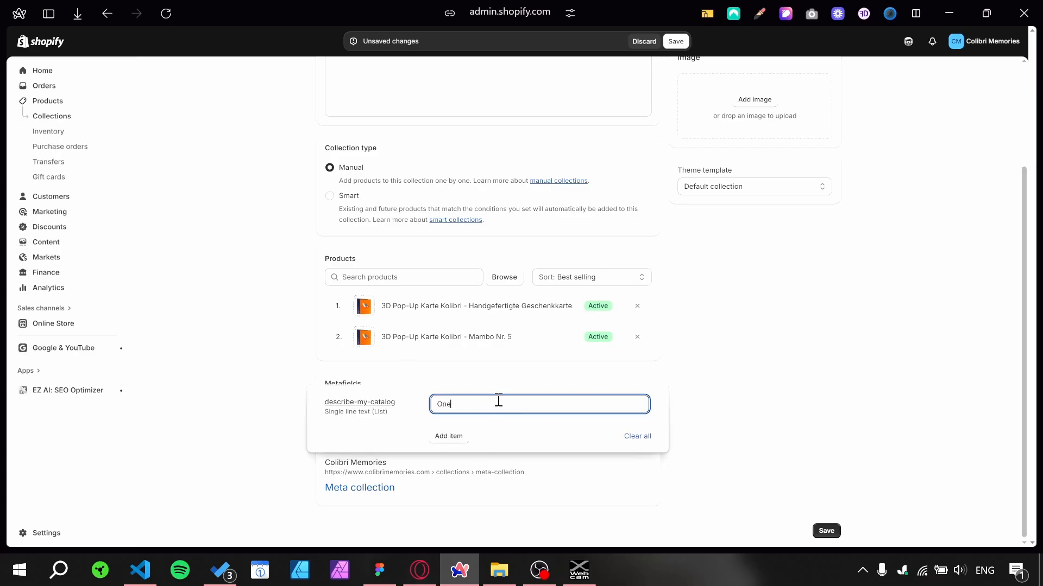
click(440, 437)
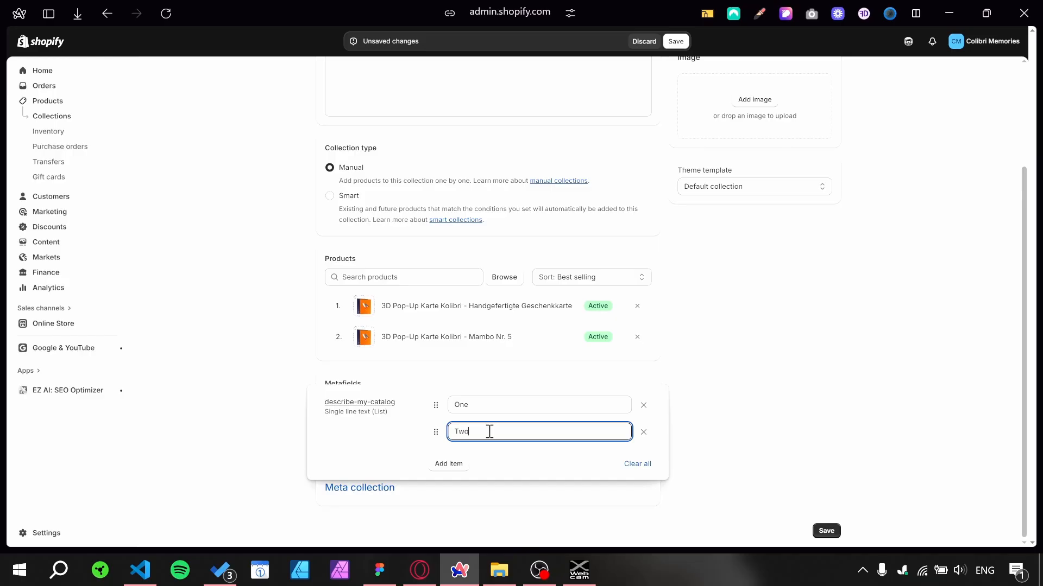
text(Two)
click(463, 466)
text(Three)
click(868, 286)
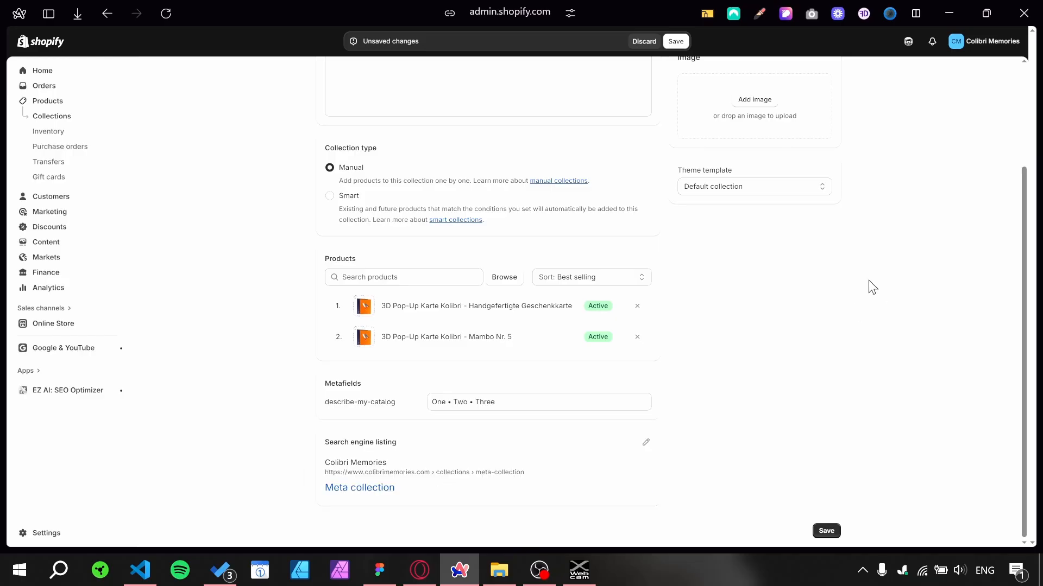
click(673, 41)
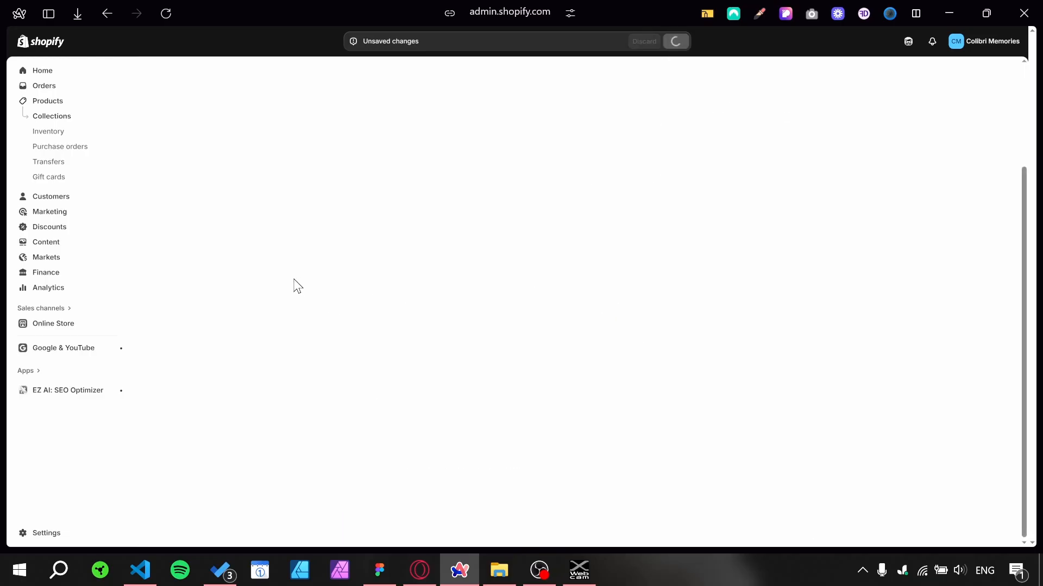
- Return to the colibri 1 theme editor and open the Default collection template
mouse_move(1, 338)
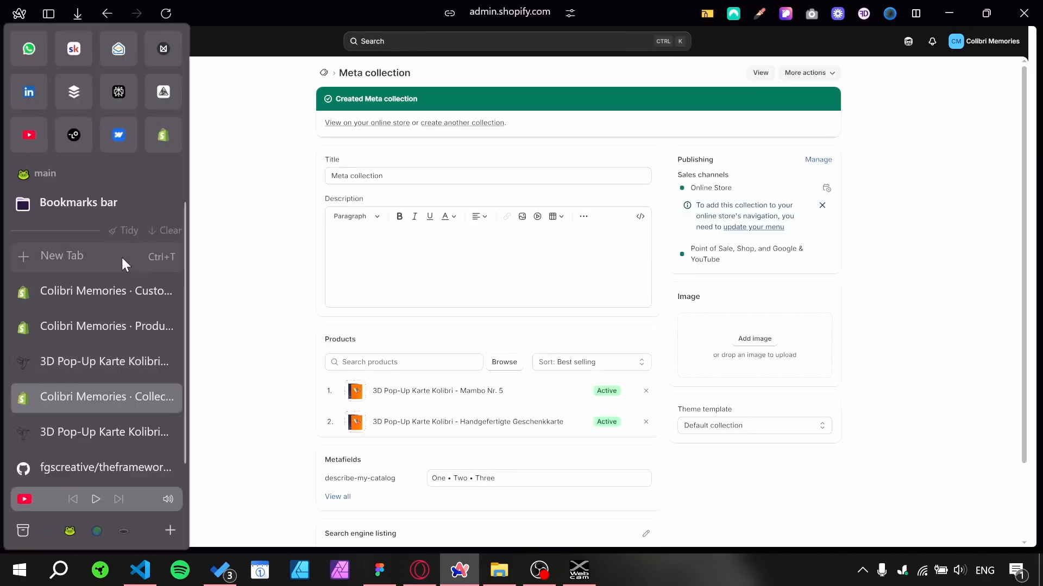
click(163, 136)
mouse_move(2, 302)
click(61, 296)
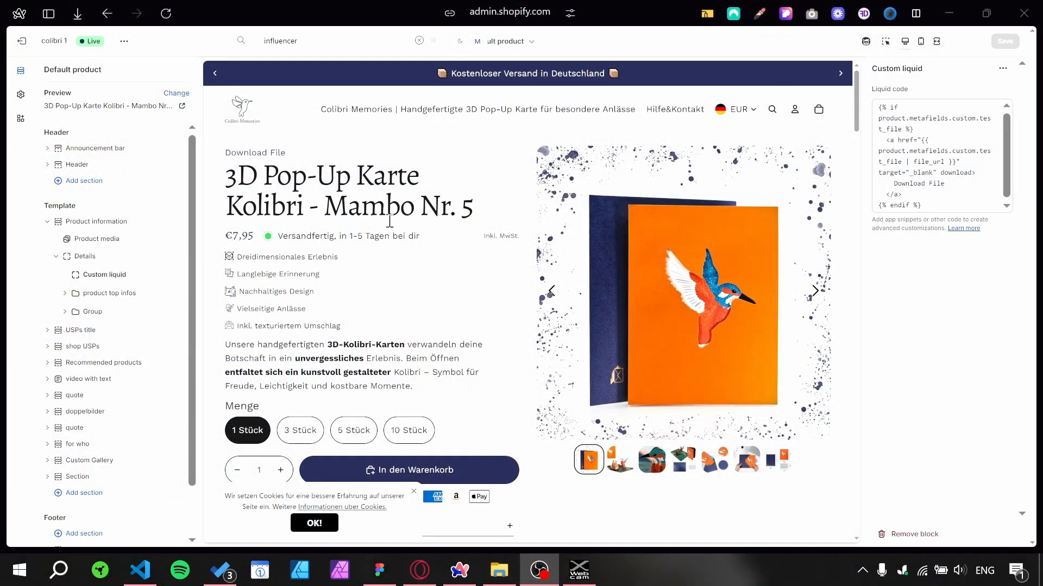
click(506, 43)
click(466, 122)
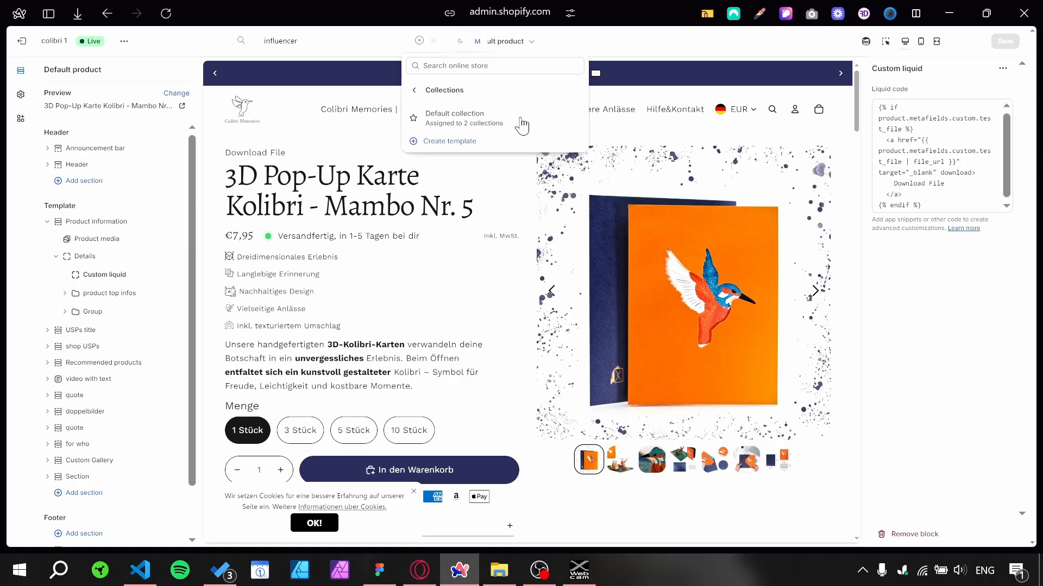
click(518, 119)
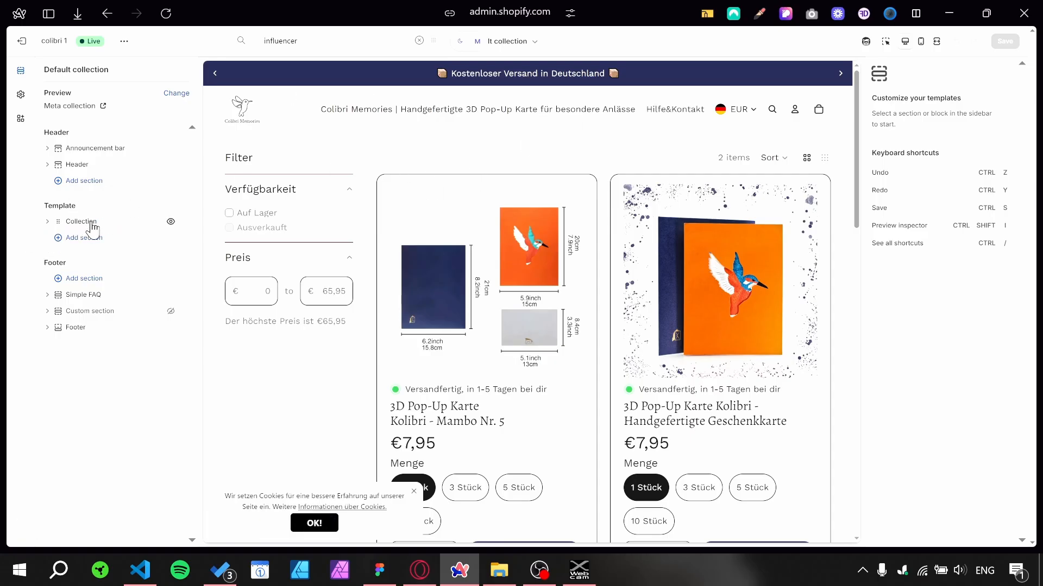
- Create a new collection template named "metafield-test" based on Default collection
click(536, 42)
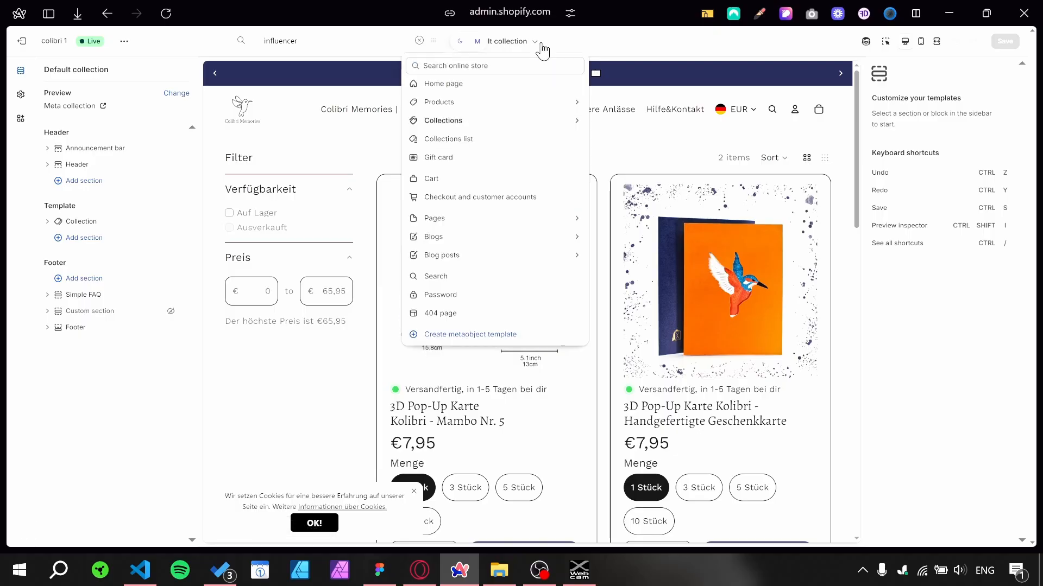
click(487, 124)
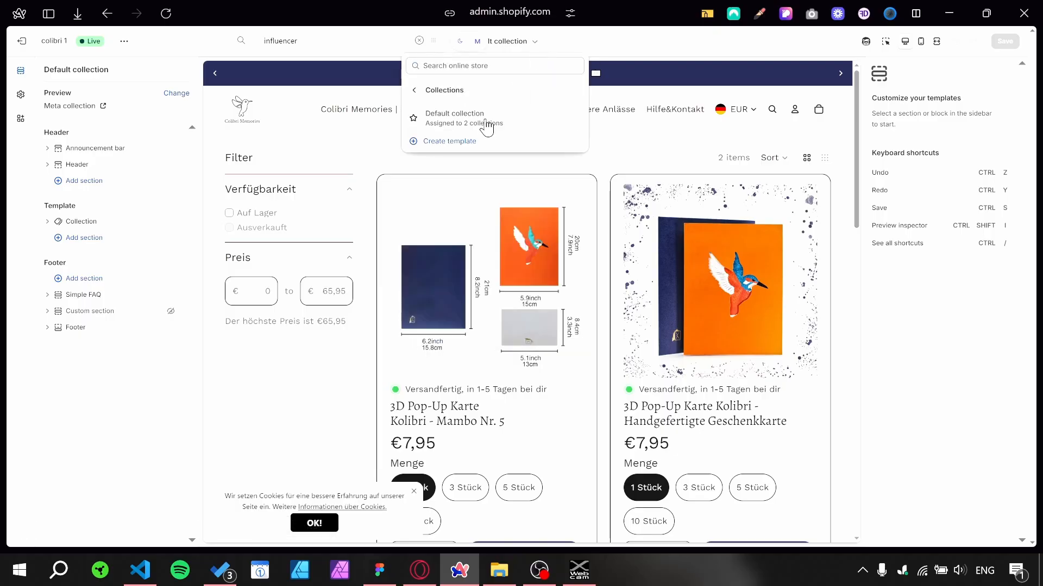
drag(638, 3, 625, 230)
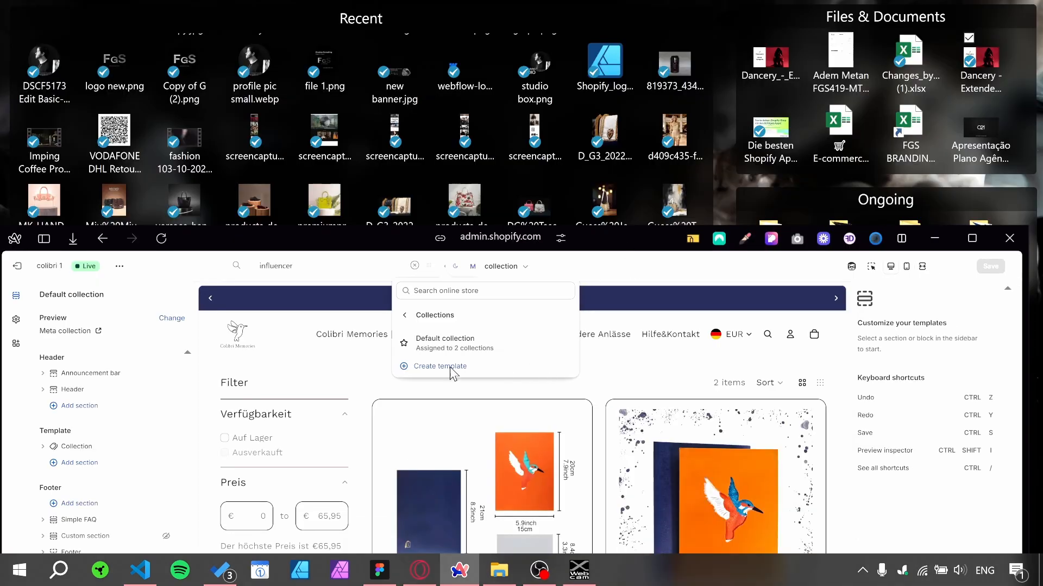
click(466, 369)
click(447, 501)
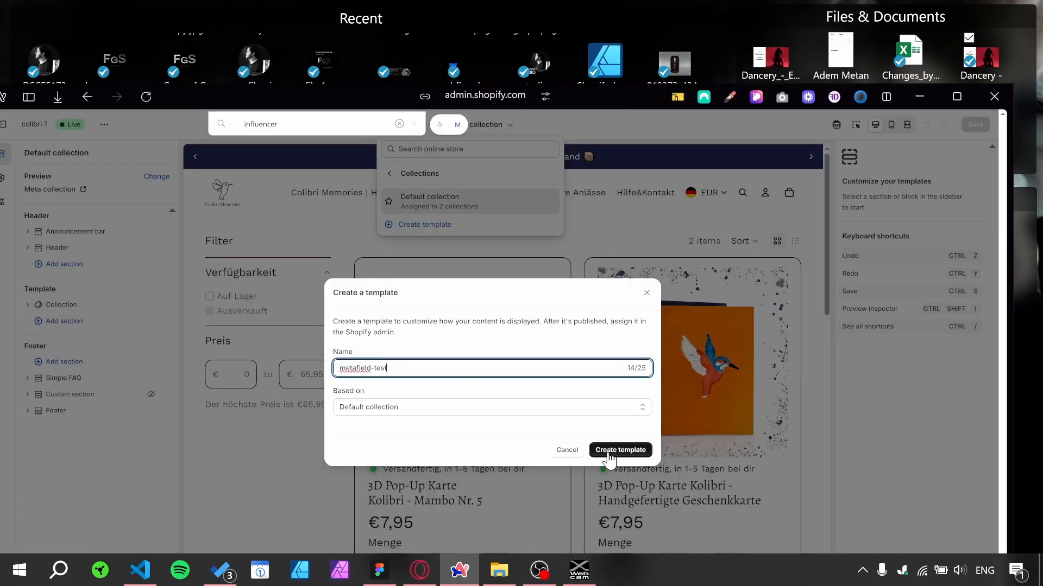
click(608, 451)
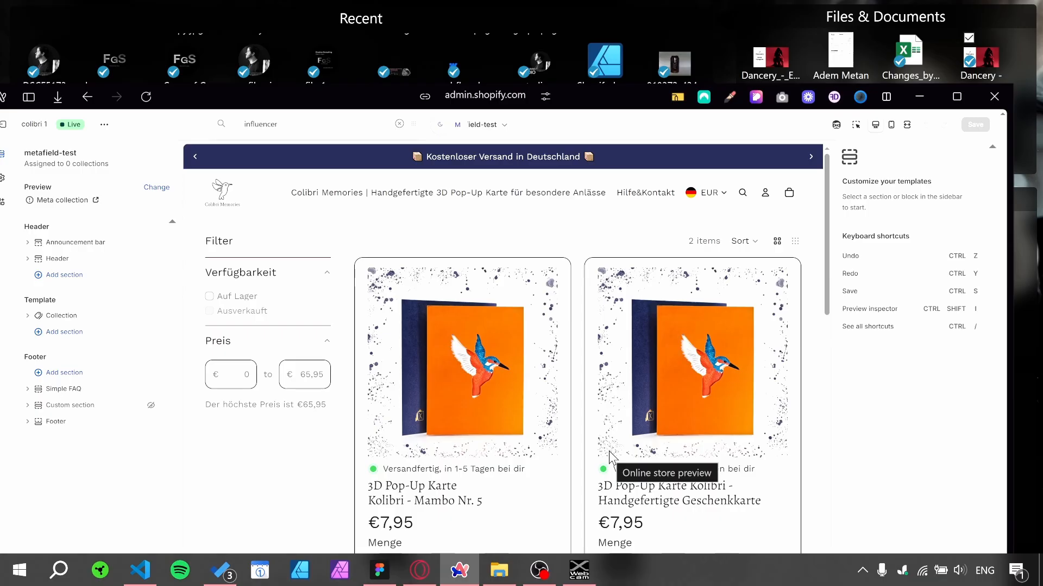
- Look up the collection templates, select metafield-test for editing and maximize the browser window again
drag(609, 94, 696, 288)
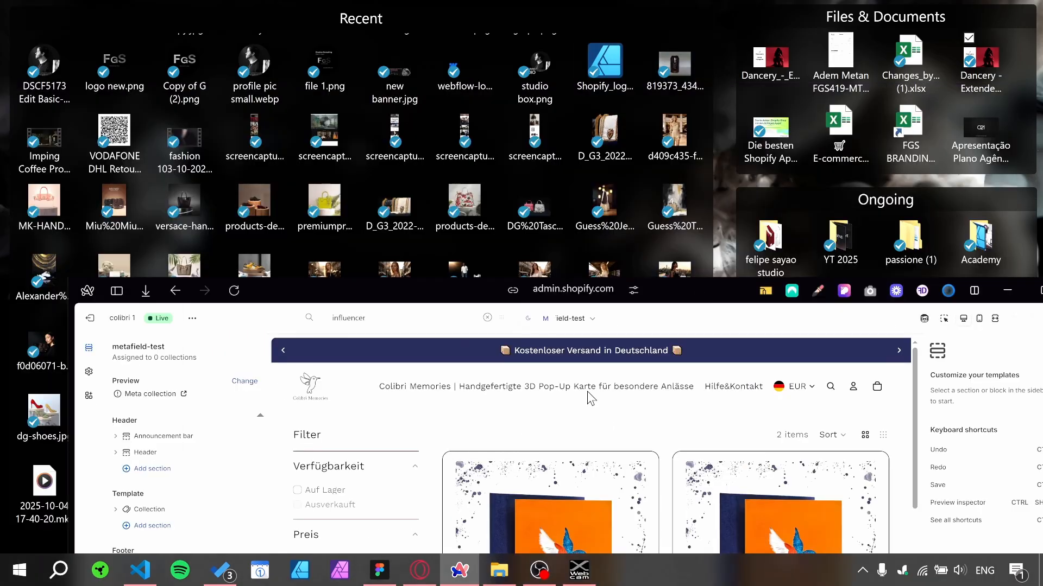
click(580, 320)
click(521, 399)
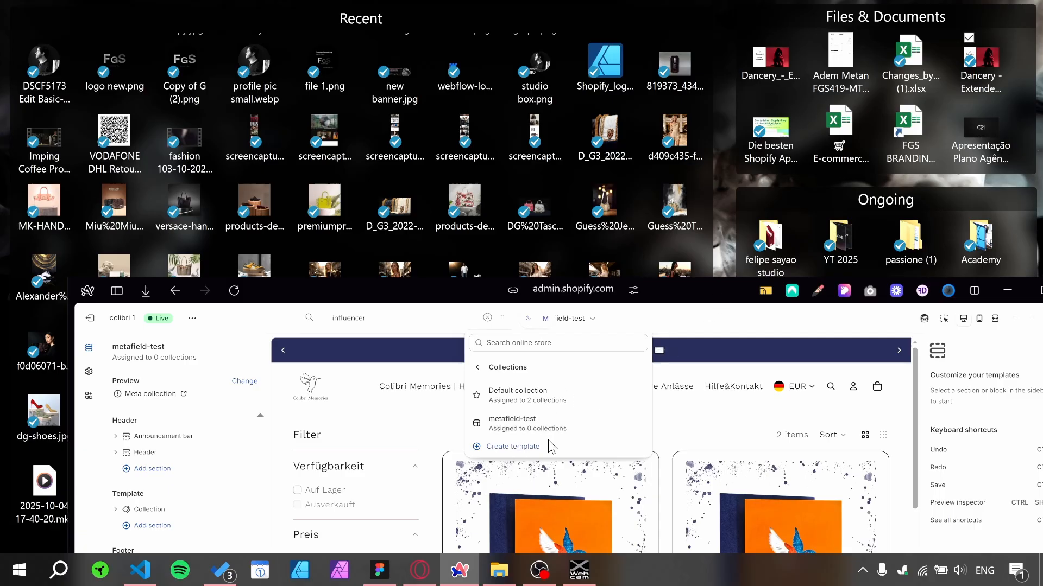
click(532, 422)
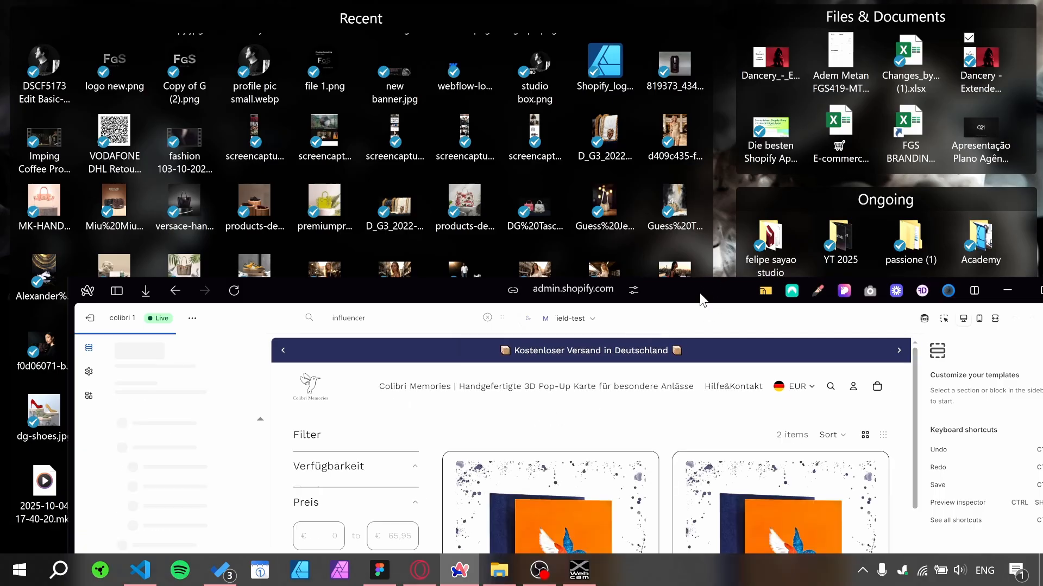
double_click(702, 294)
- Reload the Meta collection admin page, assign the metafield-test theme template to the collection and save it
mouse_move(5, 254)
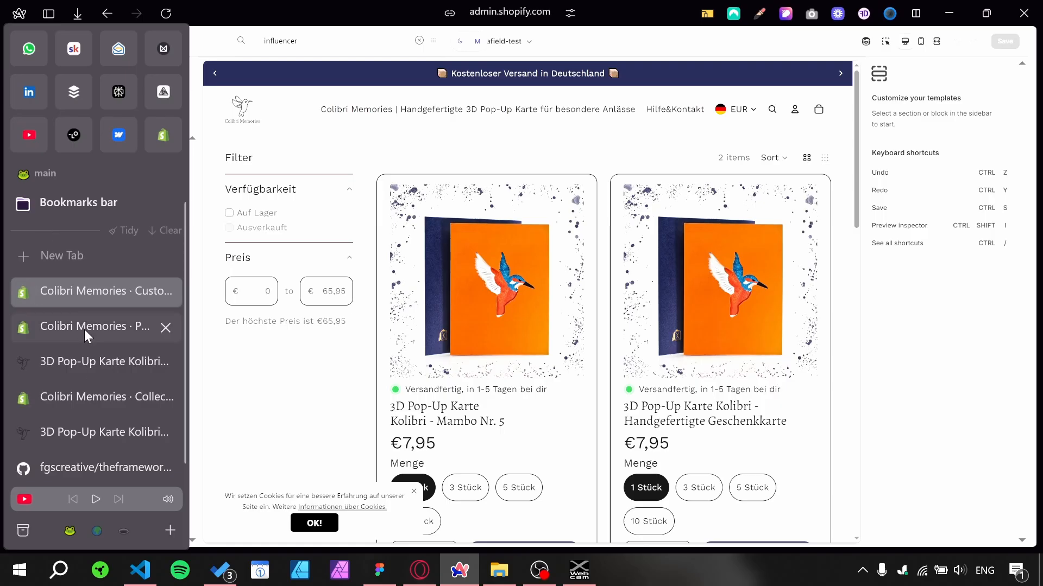
click(85, 328)
mouse_move(3, 353)
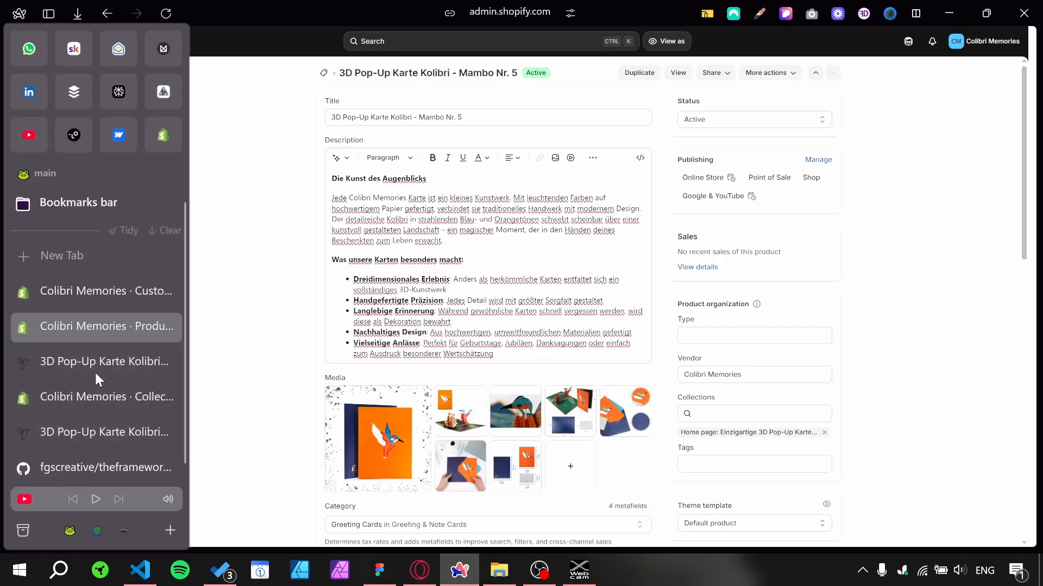
click(82, 395)
click(711, 429)
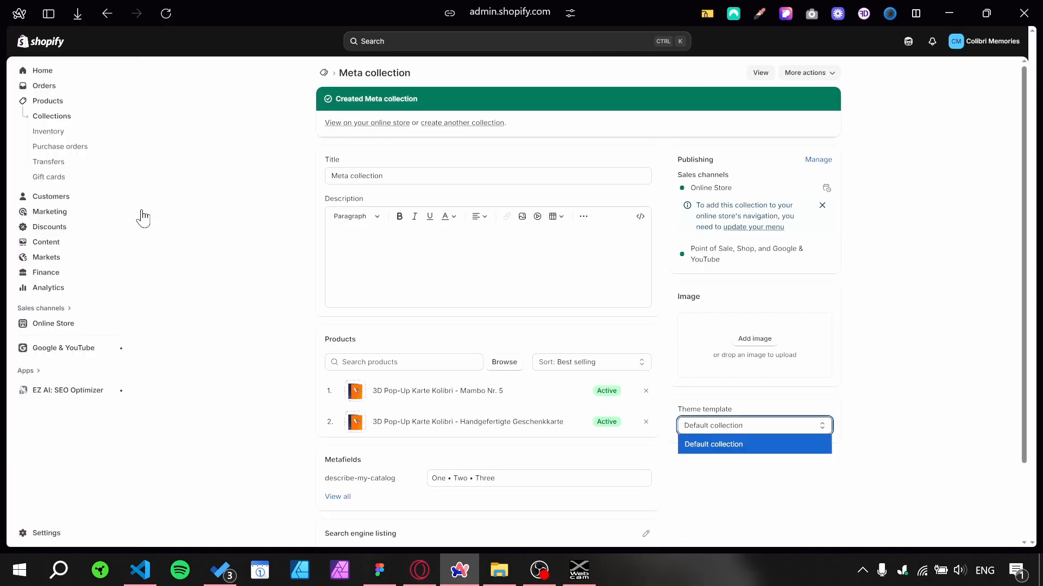
click(160, 18)
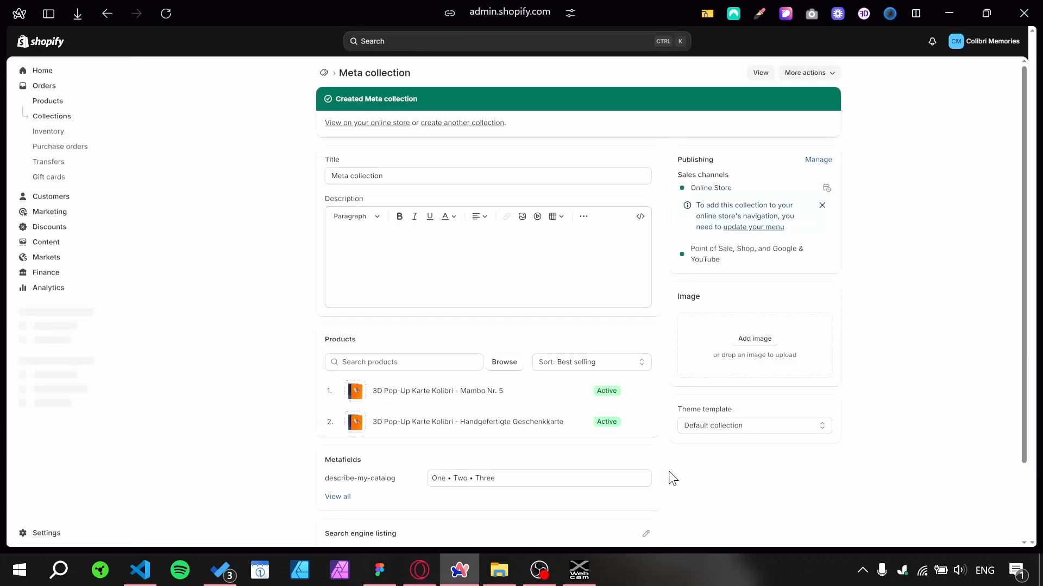
click(716, 425)
click(717, 463)
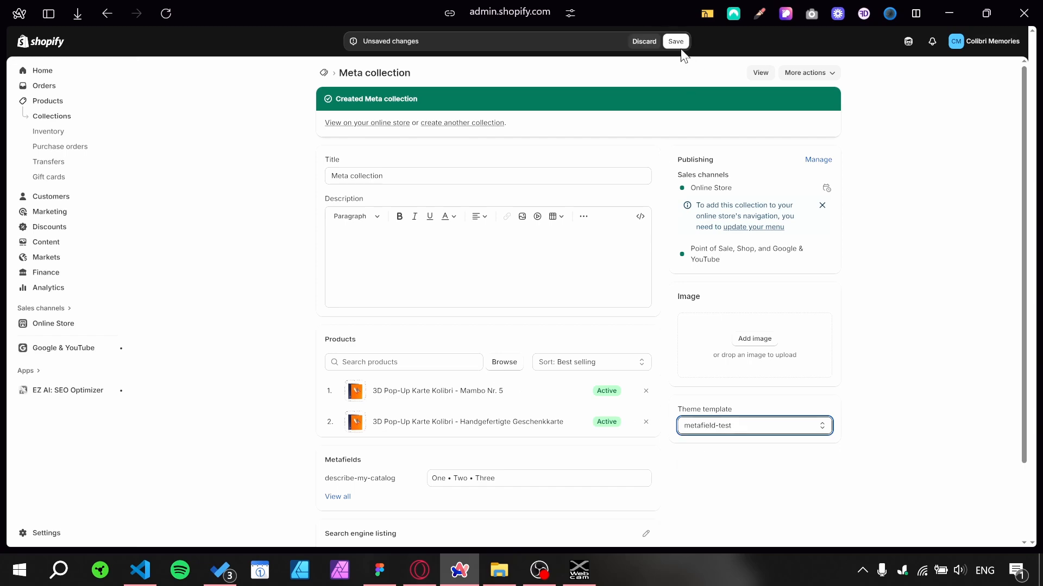
- Go back to the theme editor and look through the metafield-test template's preview of the collection
mouse_move(3, 315)
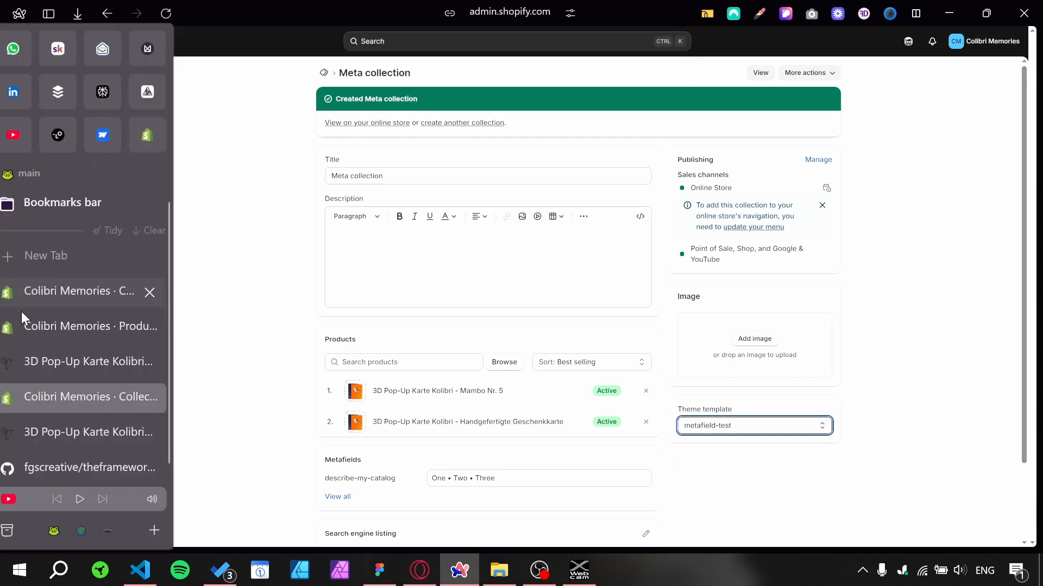
click(164, 135)
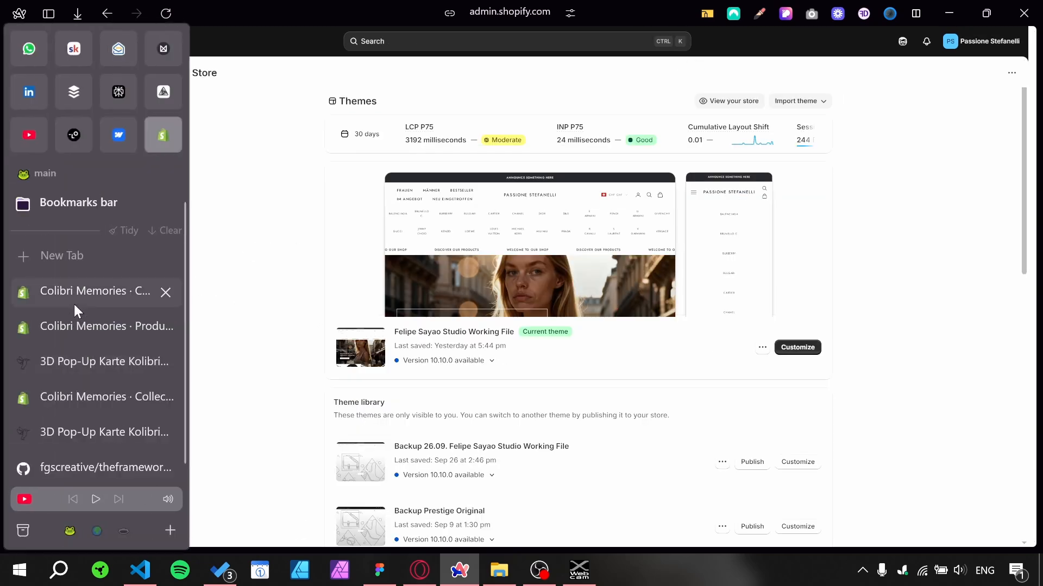
click(75, 311)
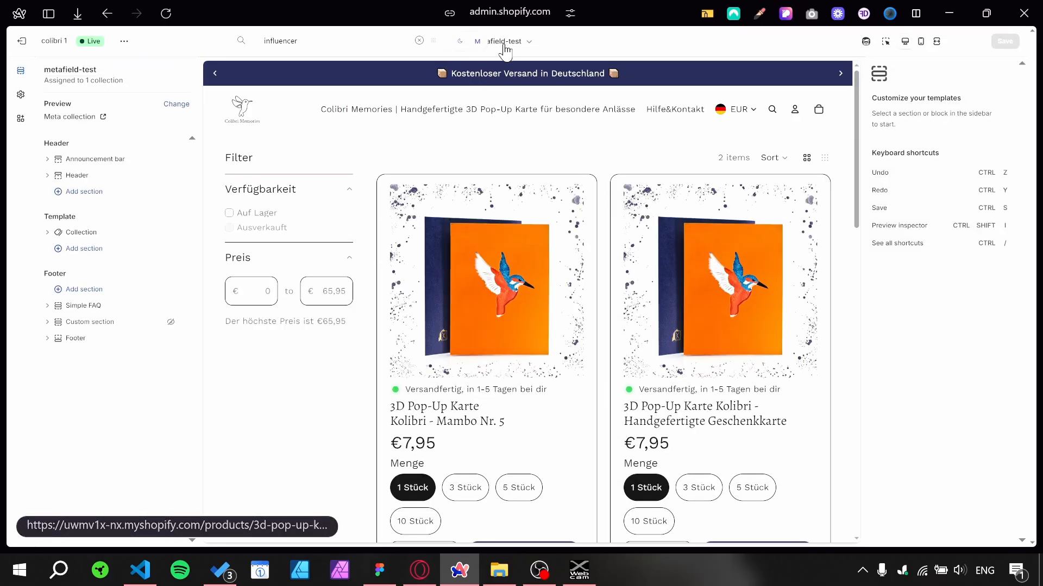
scroll(370, 278, down, 5)
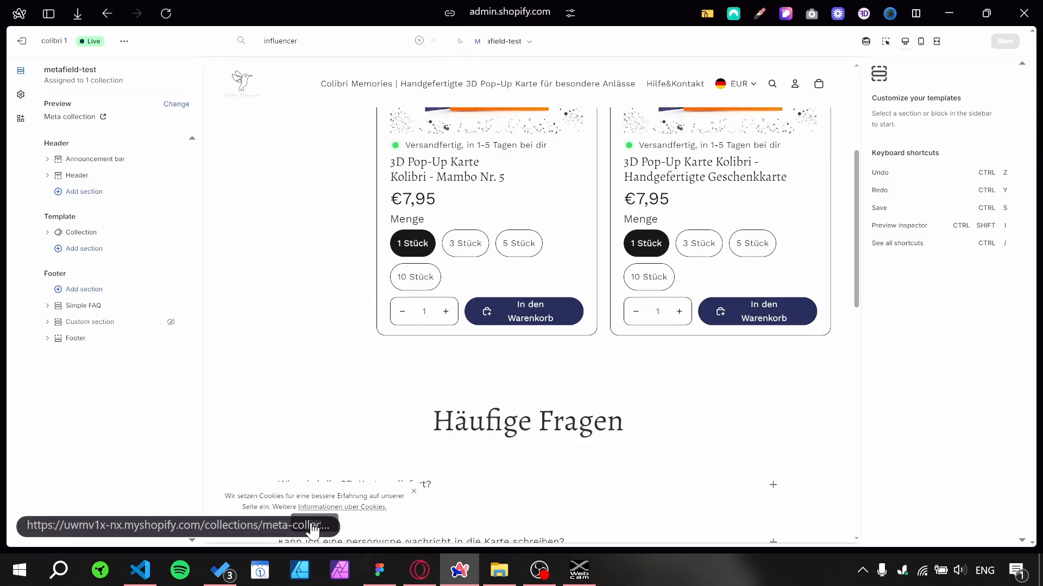
- Search the available template sections for "text" and add an Editorial: Jumbo text section below the Collection section
click(104, 248)
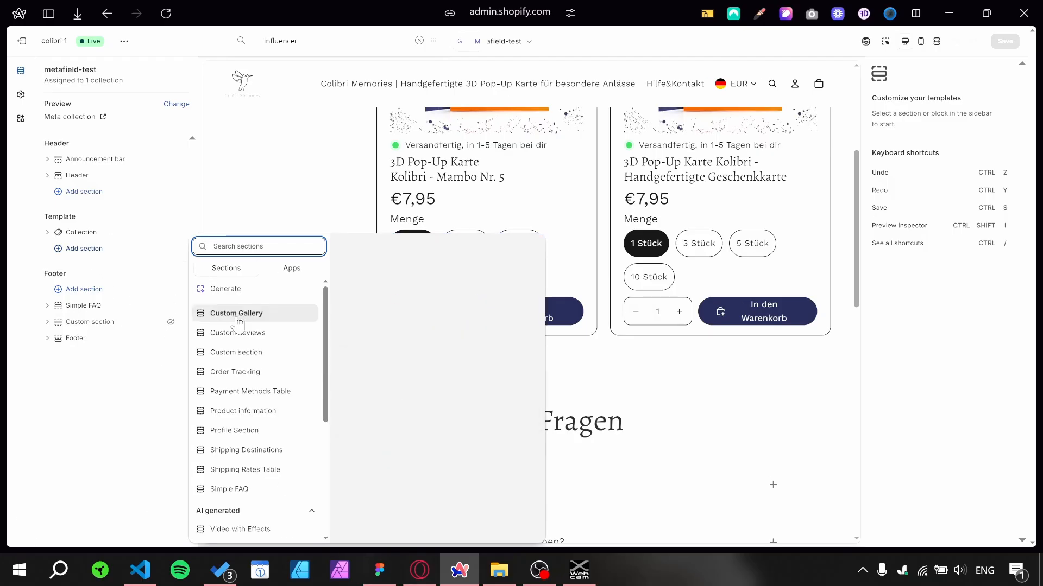
scroll(247, 394, down, 2)
scroll(247, 395, down, 2)
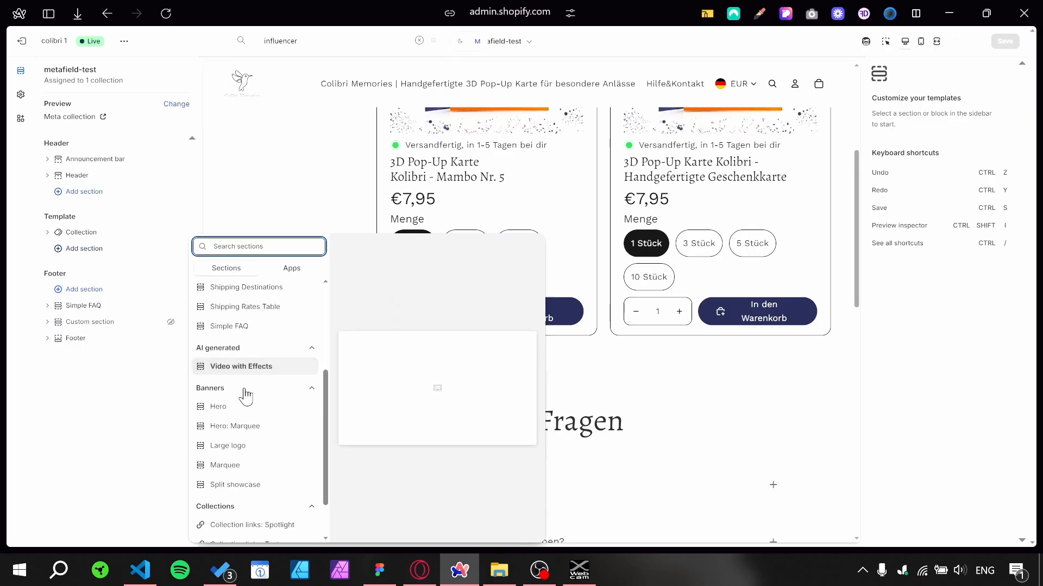
scroll(277, 370, up, 4)
scroll(275, 368, down, 4)
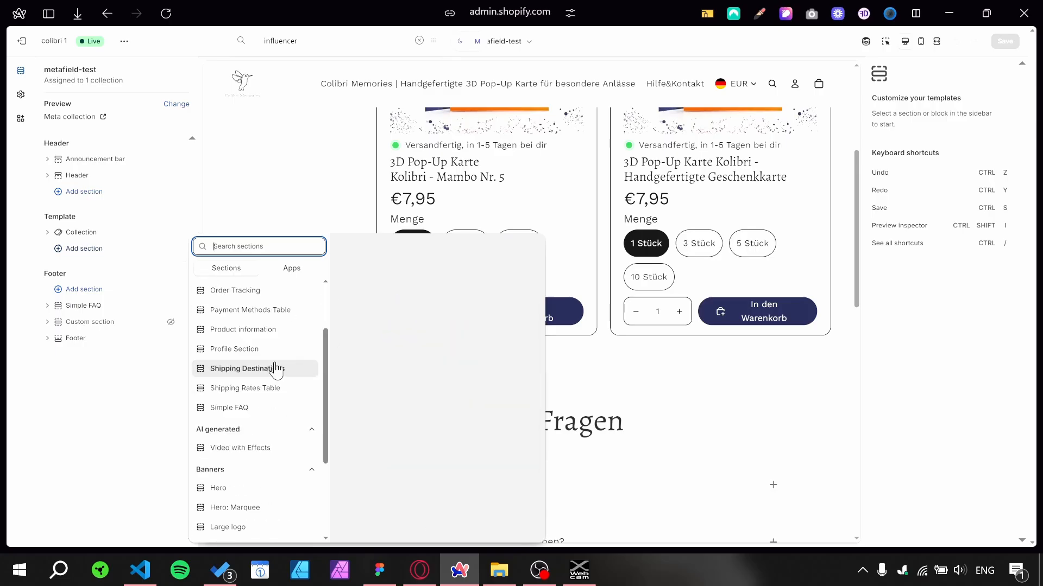
scroll(269, 384, up, 1)
scroll(253, 358, down, 4)
scroll(256, 384, down, 9)
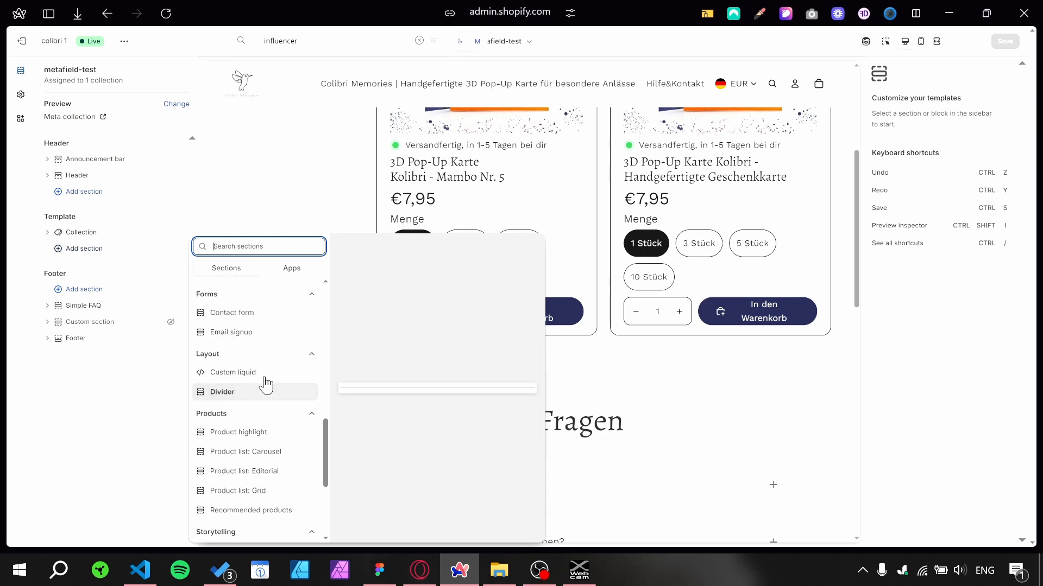
scroll(263, 391, down, 1)
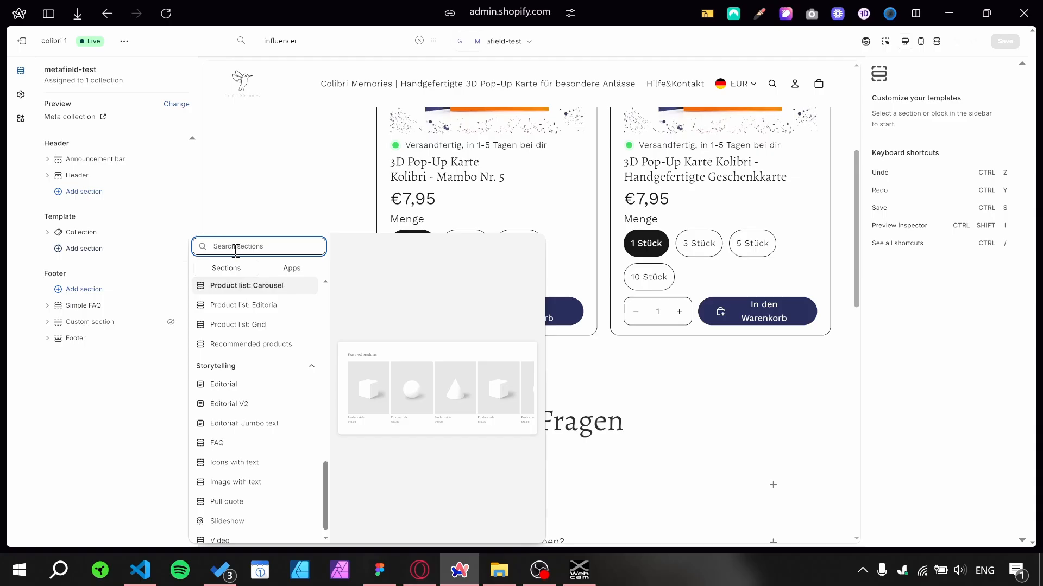
text(text)
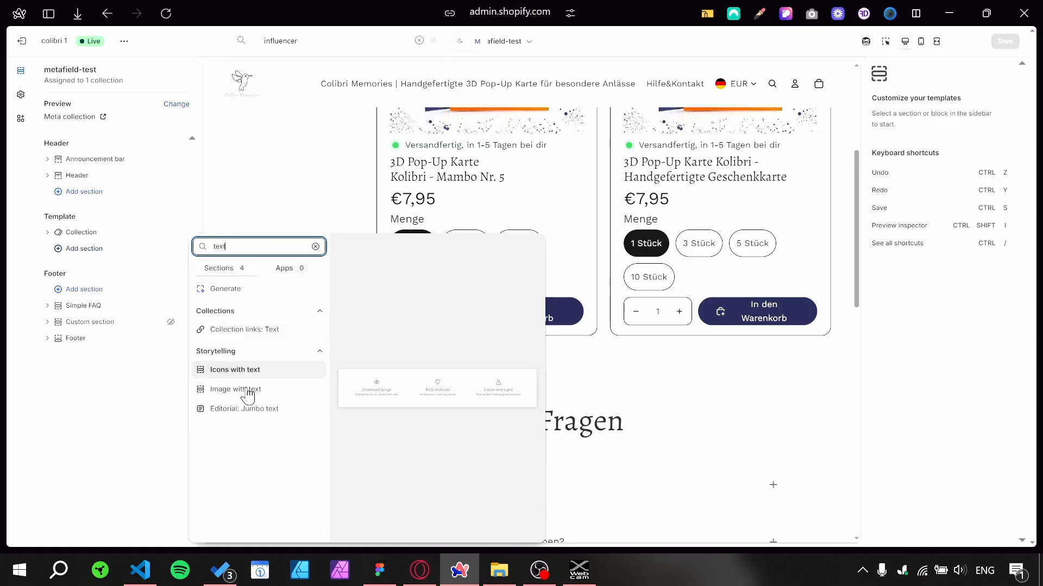
click(265, 411)
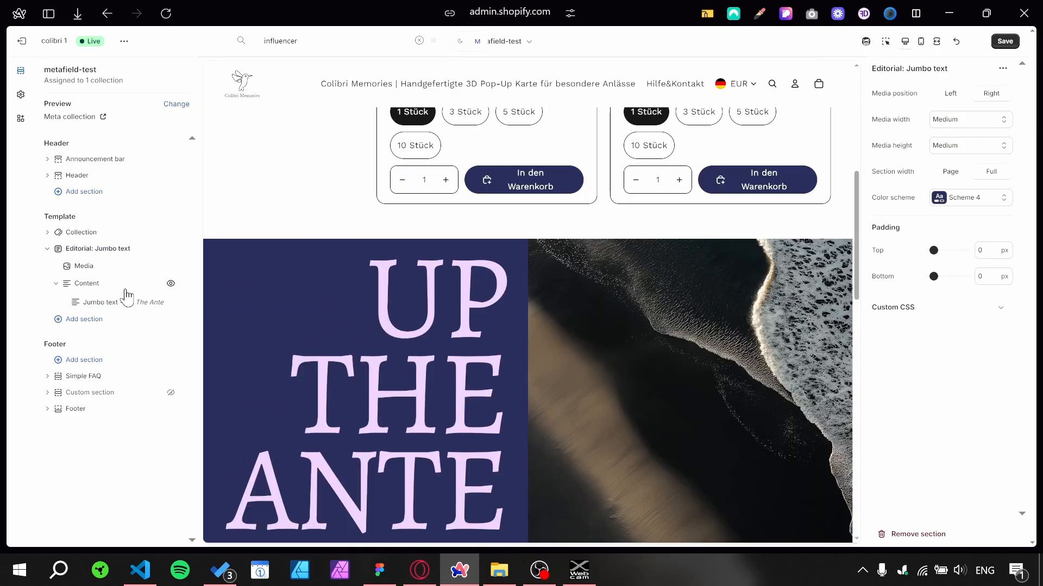
- Replace the Jumbo text block in the Editorial section's Content with a basic Text block
click(100, 303)
click(948, 113)
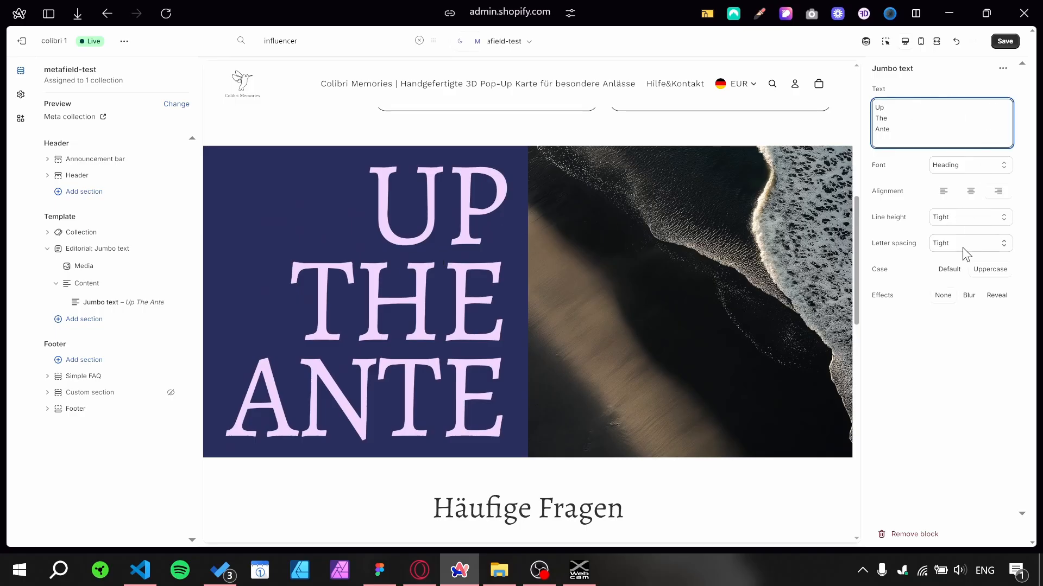
click(125, 319)
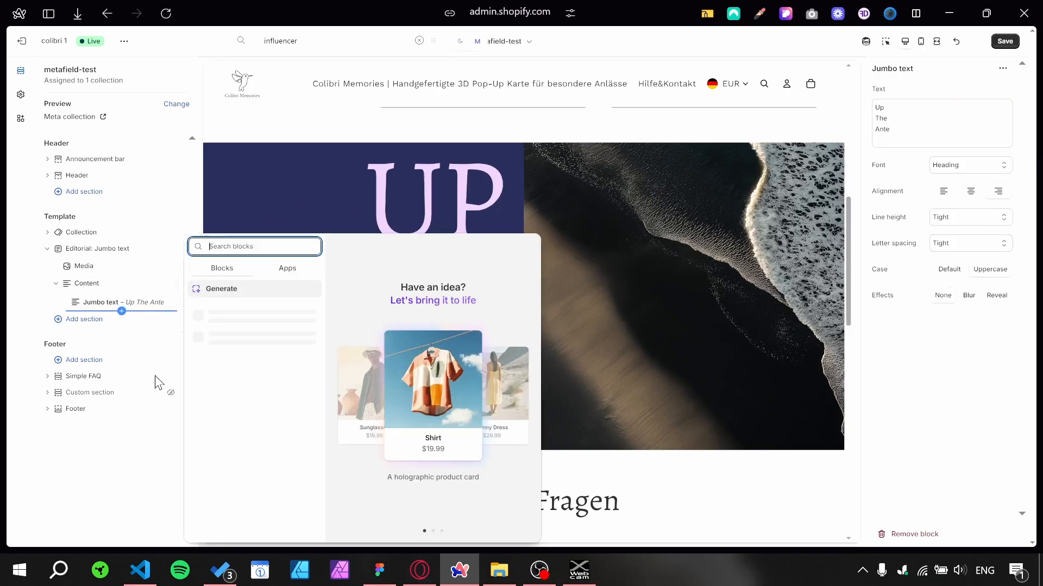
click(122, 301)
click(155, 302)
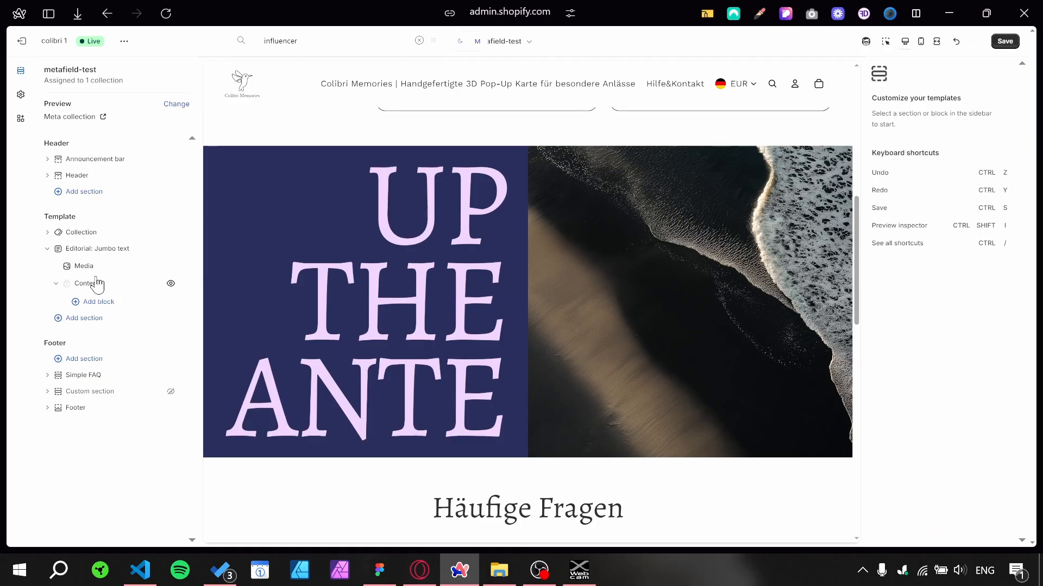
click(122, 295)
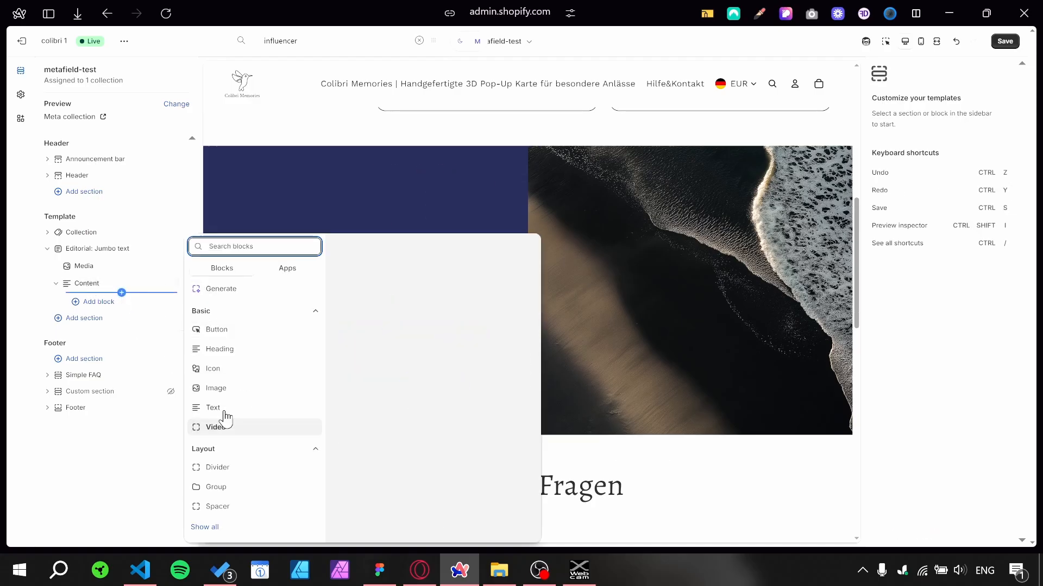
click(94, 350)
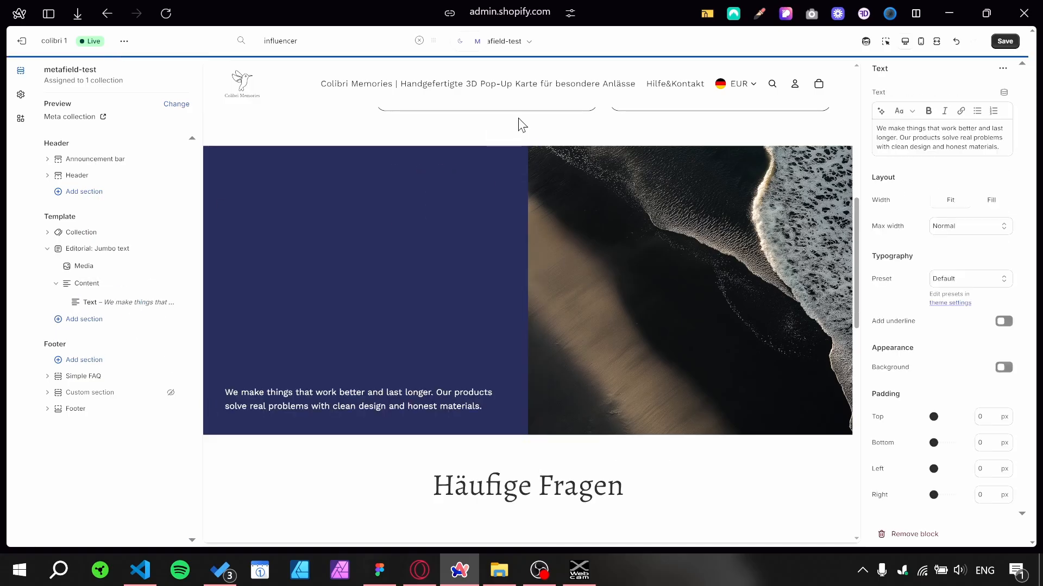
- Clear the Text block's default wording and connect its text to the closest collection's describe-my-catalog metafield
triple_click(972, 134)
key(BackSpace)
click(1003, 92)
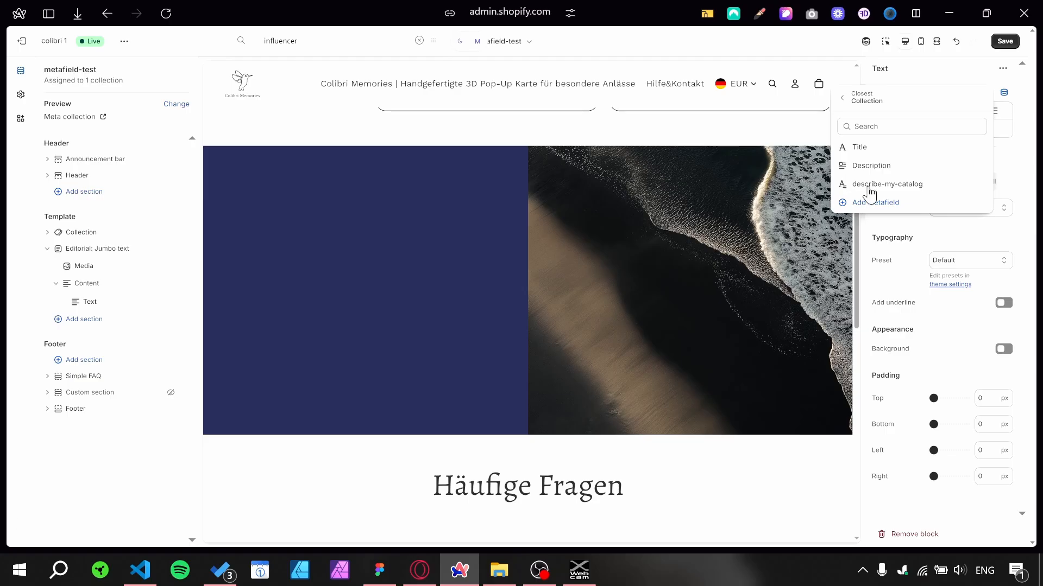
click(870, 184)
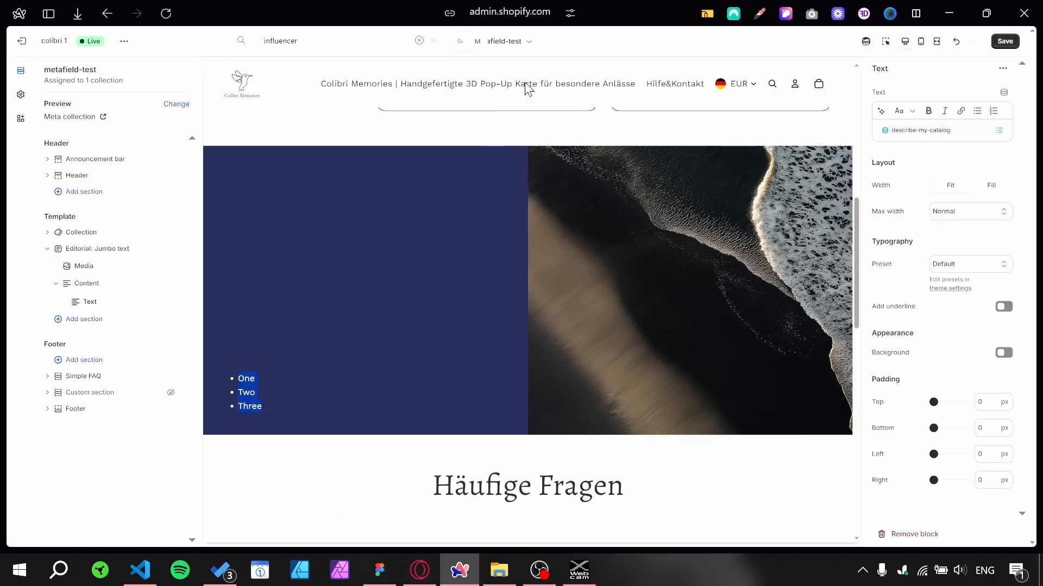
- Switch the theme editor to the Default collection template and examine its page preview for the added section
click(520, 42)
click(532, 122)
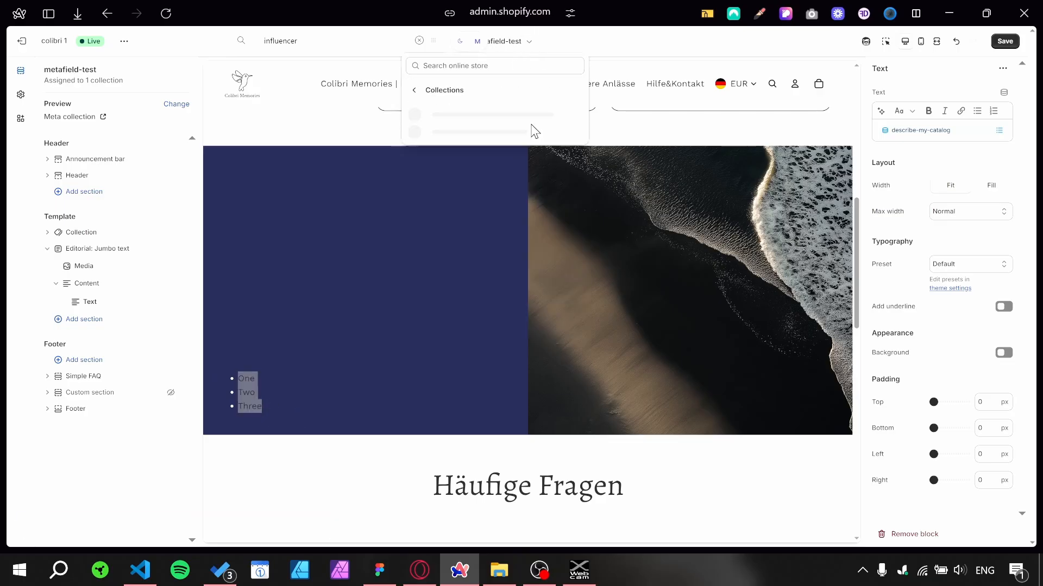
click(546, 118)
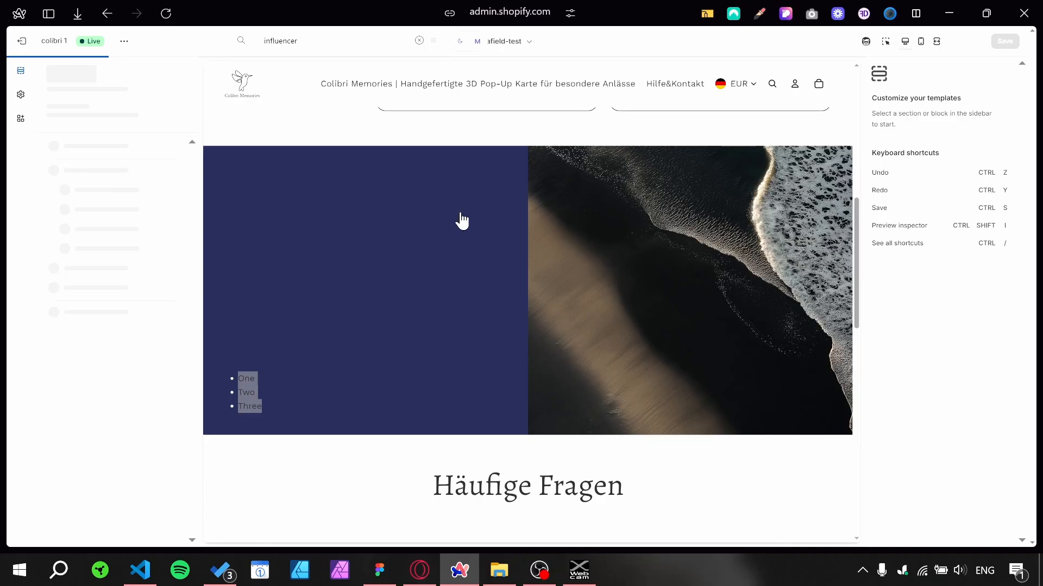
scroll(400, 326, down, 13)
scroll(400, 337, up, 7)
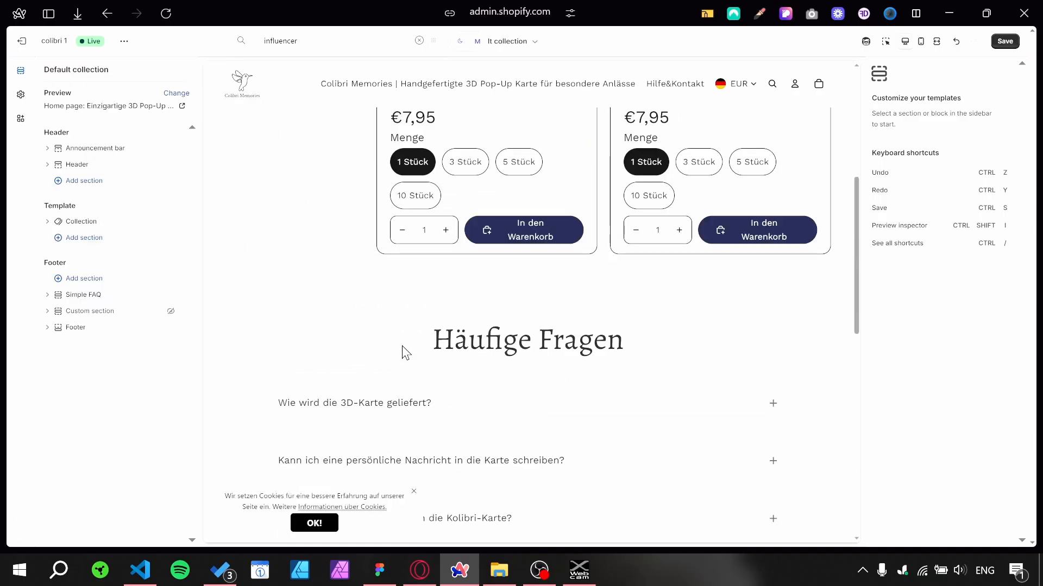
scroll(412, 363, down, 4)
scroll(402, 369, up, 3)
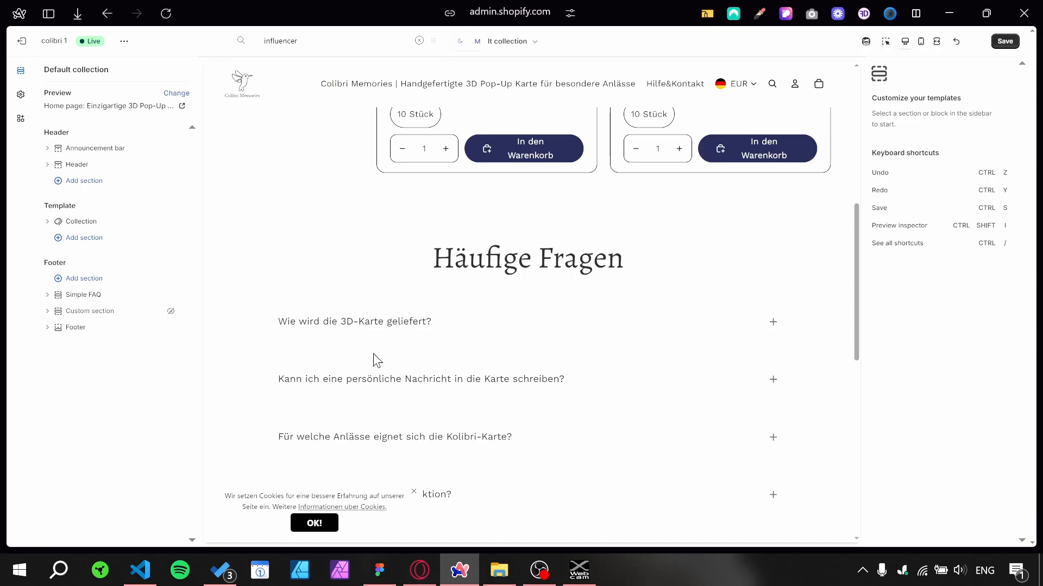
scroll(373, 355, up, 8)
- Return to the store admin and open the Metafields and metaobjects settings
mouse_move(64, 372)
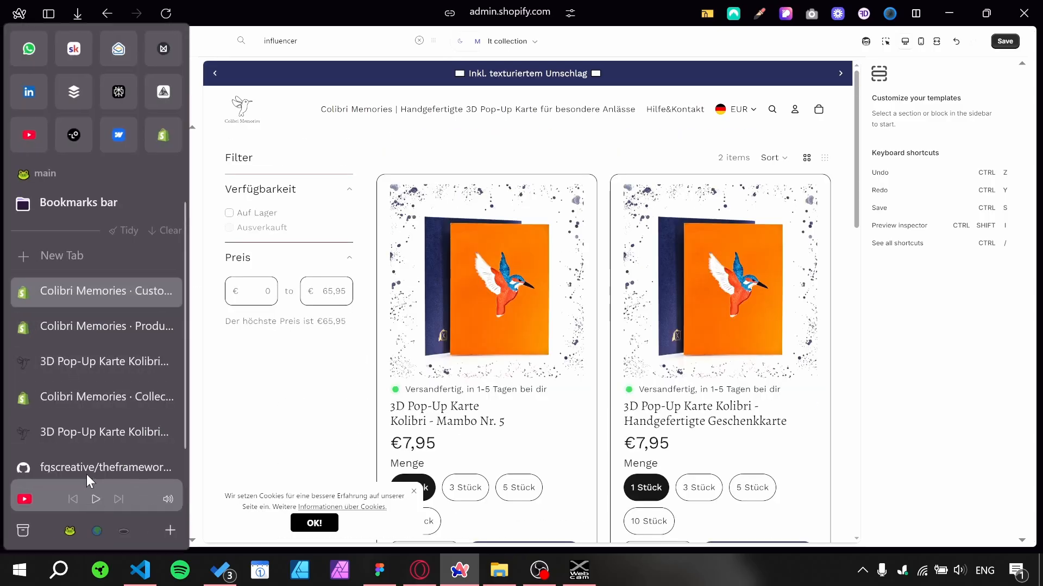
click(98, 392)
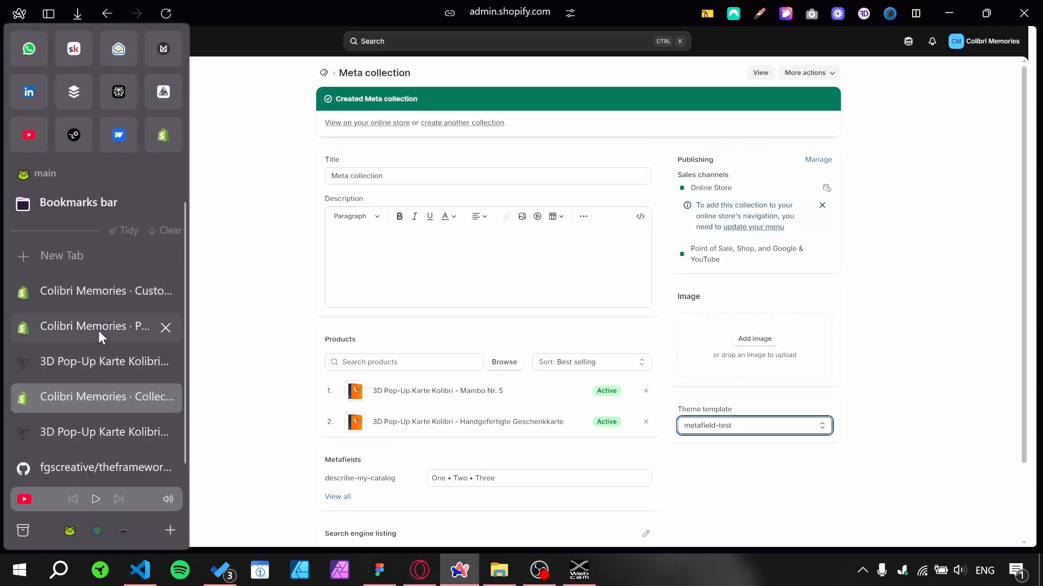
click(98, 330)
click(84, 408)
click(67, 534)
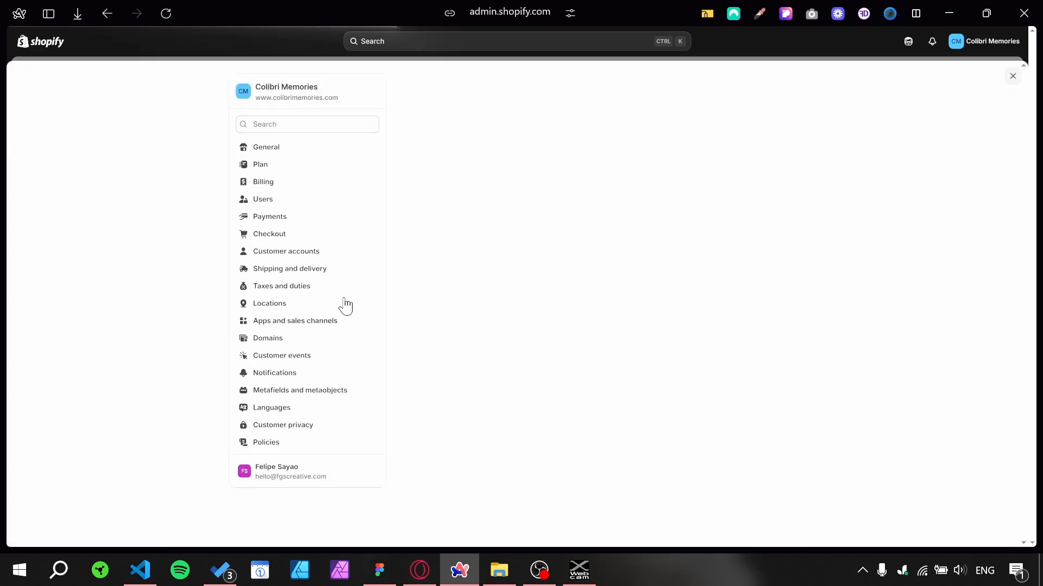
click(312, 397)
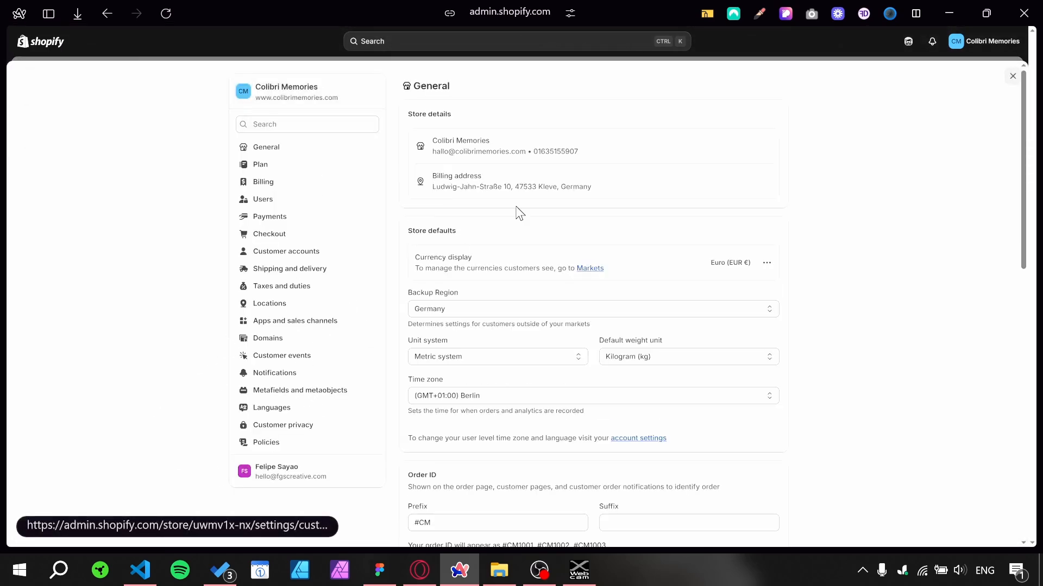